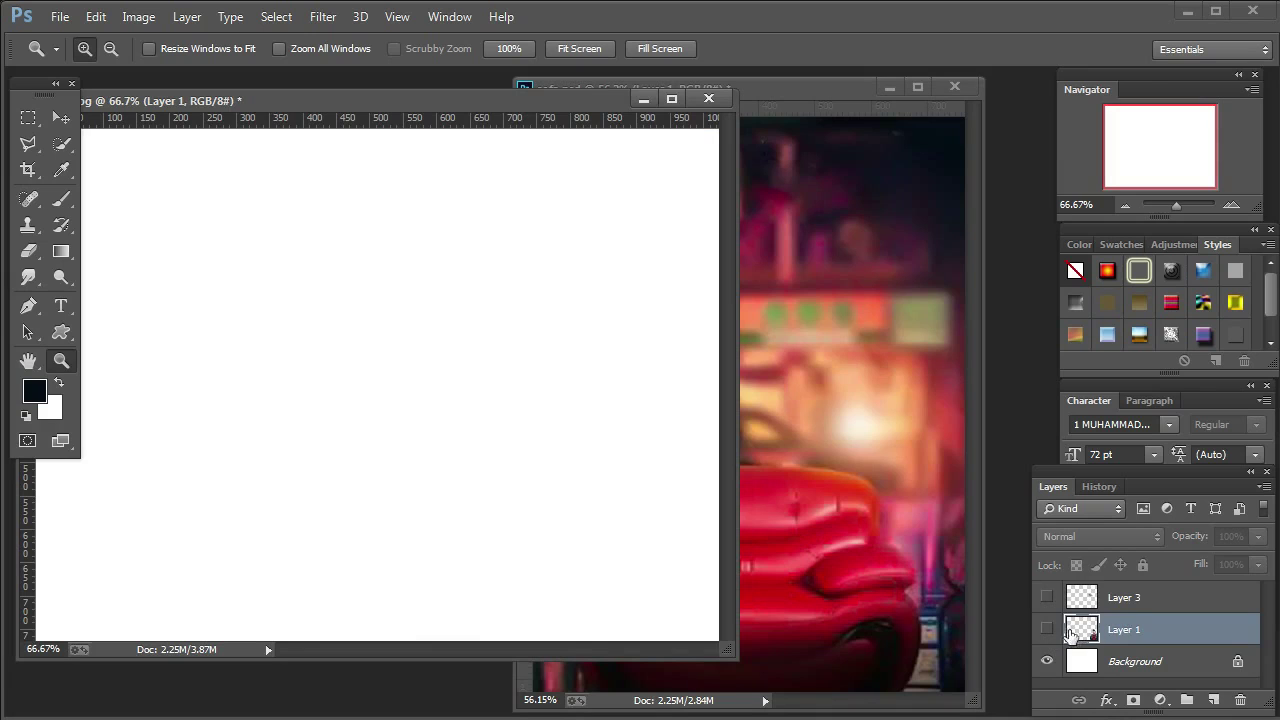
Show the man's cutout on Layer 1, copy it into sofa.psd and position him seated on the red sofa.
{"action": "left_click", "coordinate": [1047, 629]}
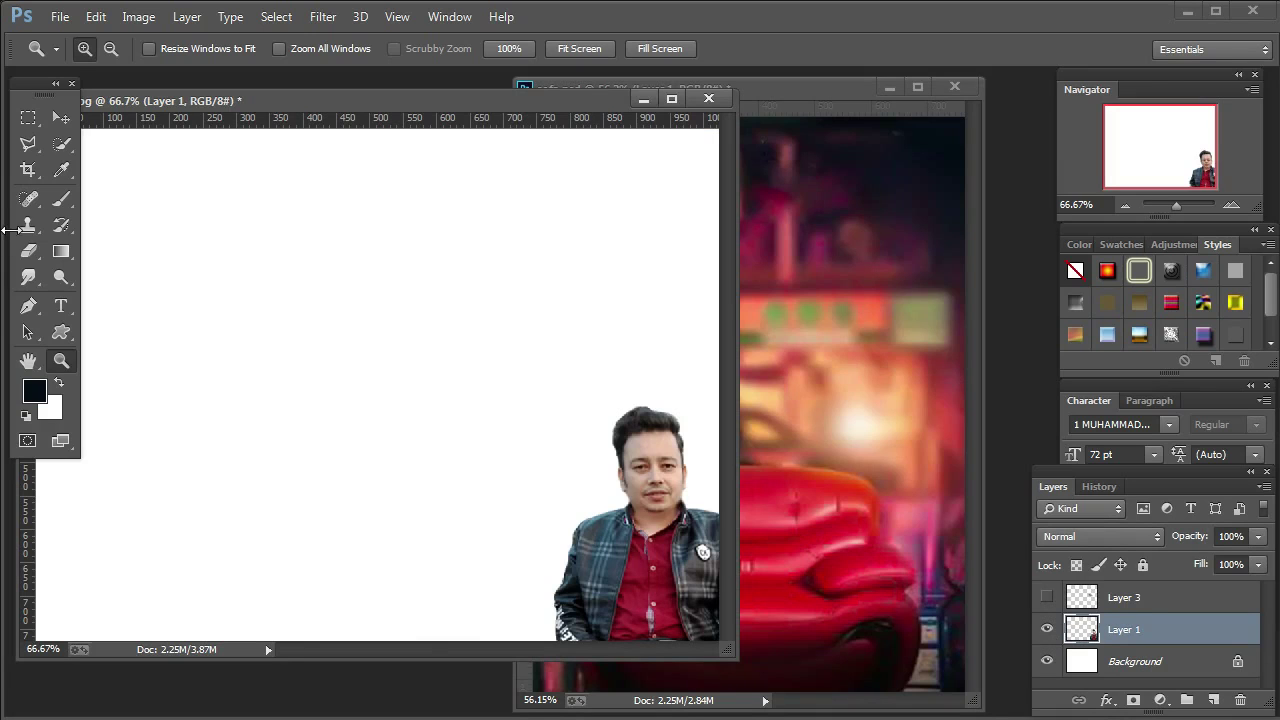
{"action": "left_click", "coordinate": [61, 117]}
{"action": "left_click_drag", "start_coordinate": [624, 580], "coordinate": [785, 543]}
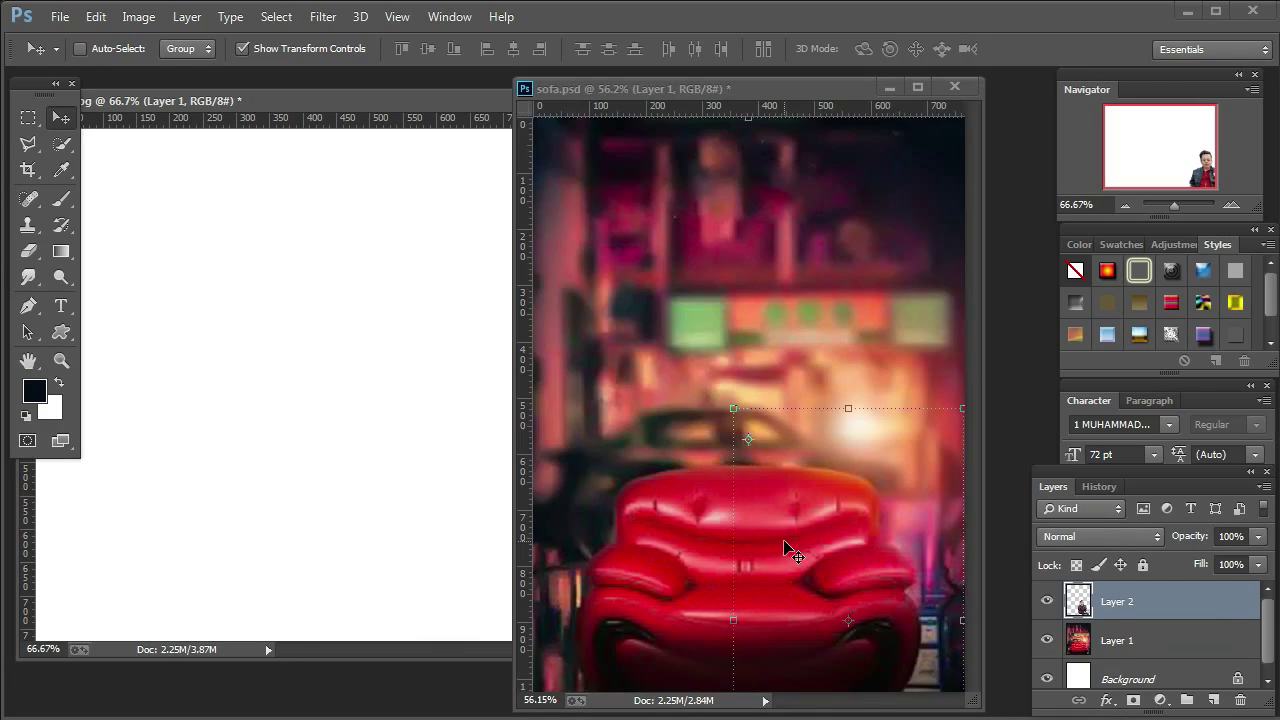
{"action": "left_click", "coordinate": [474, 98]}
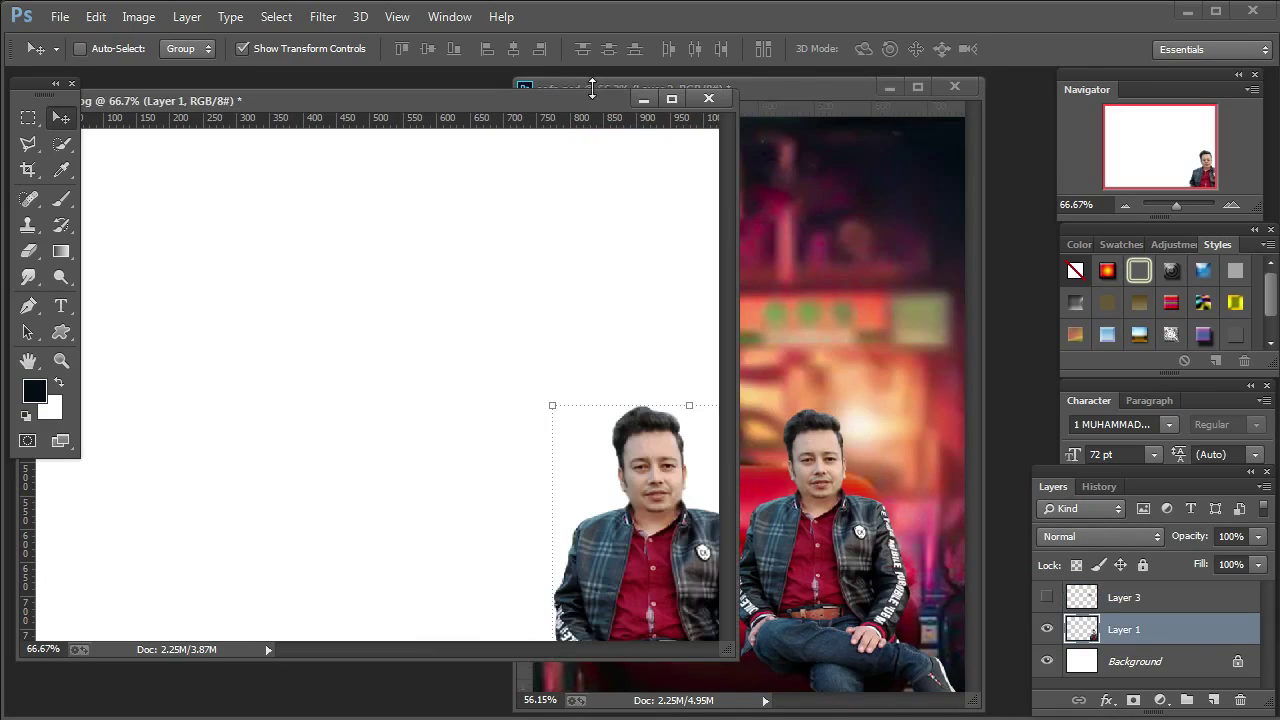
{"action": "left_click", "coordinate": [646, 100]}
{"action": "left_click_drag", "start_coordinate": [782, 539], "coordinate": [727, 509]}
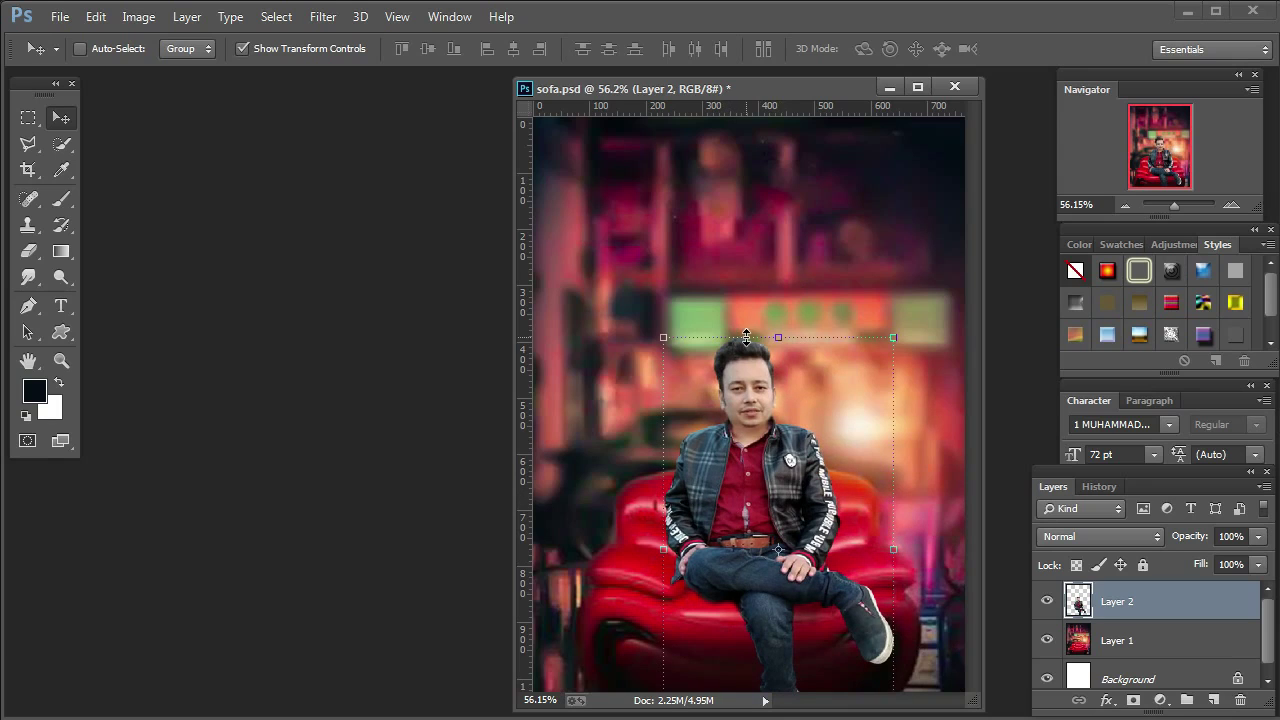
Scale the man's layer down slightly in height and width so he fits the sofa better.
{"action": "left_click_drag", "start_coordinate": [746, 337], "coordinate": [765, 344]}
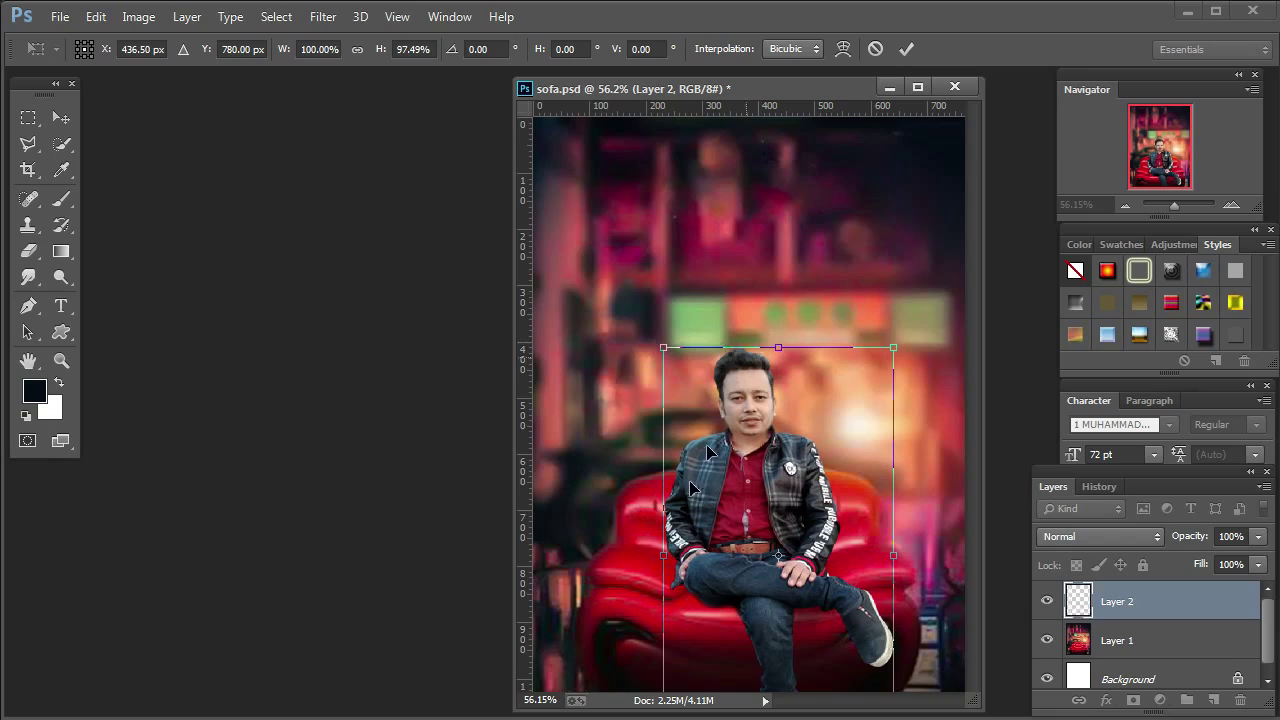
{"action": "left_click_drag", "start_coordinate": [660, 523], "coordinate": [666, 523]}
{"action": "left_click_drag", "start_coordinate": [780, 350], "coordinate": [780, 356]}
{"action": "key", "text": "Return"}
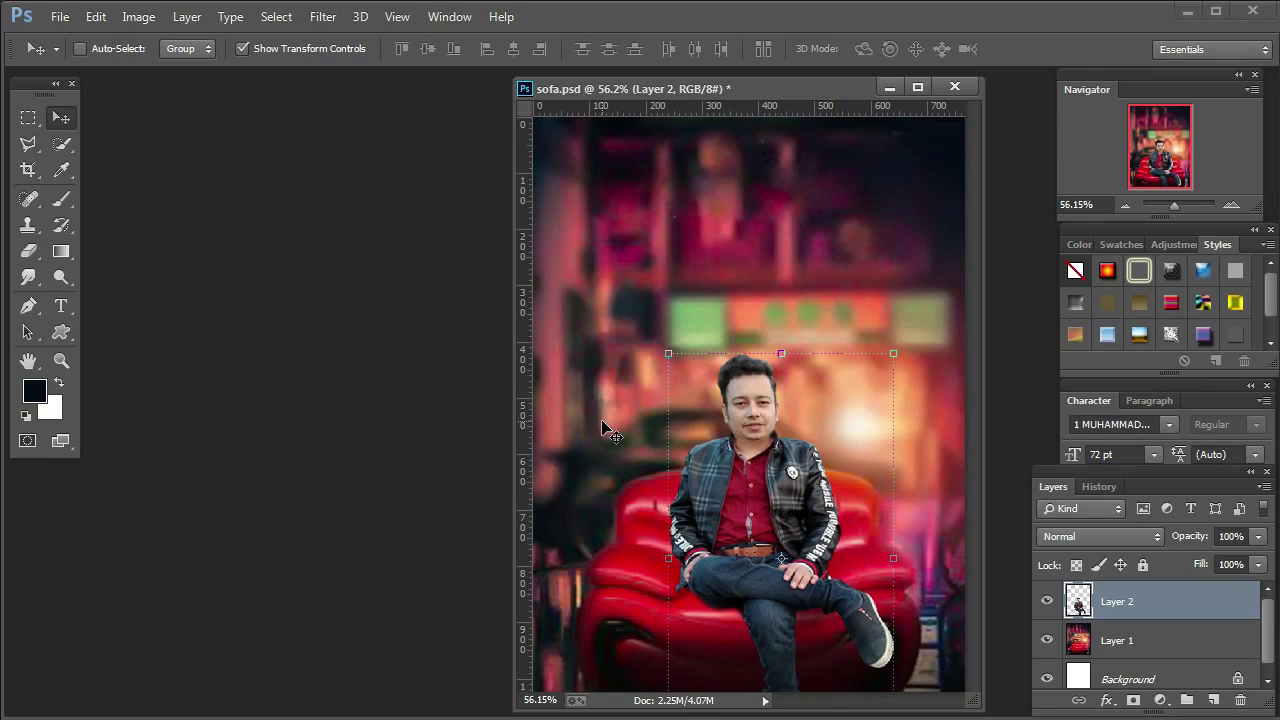
Hide the man in the source document, show the blurred black shadow on Layer 3 and copy it into sofa.psd.
{"action": "left_click", "coordinate": [1097, 607]}
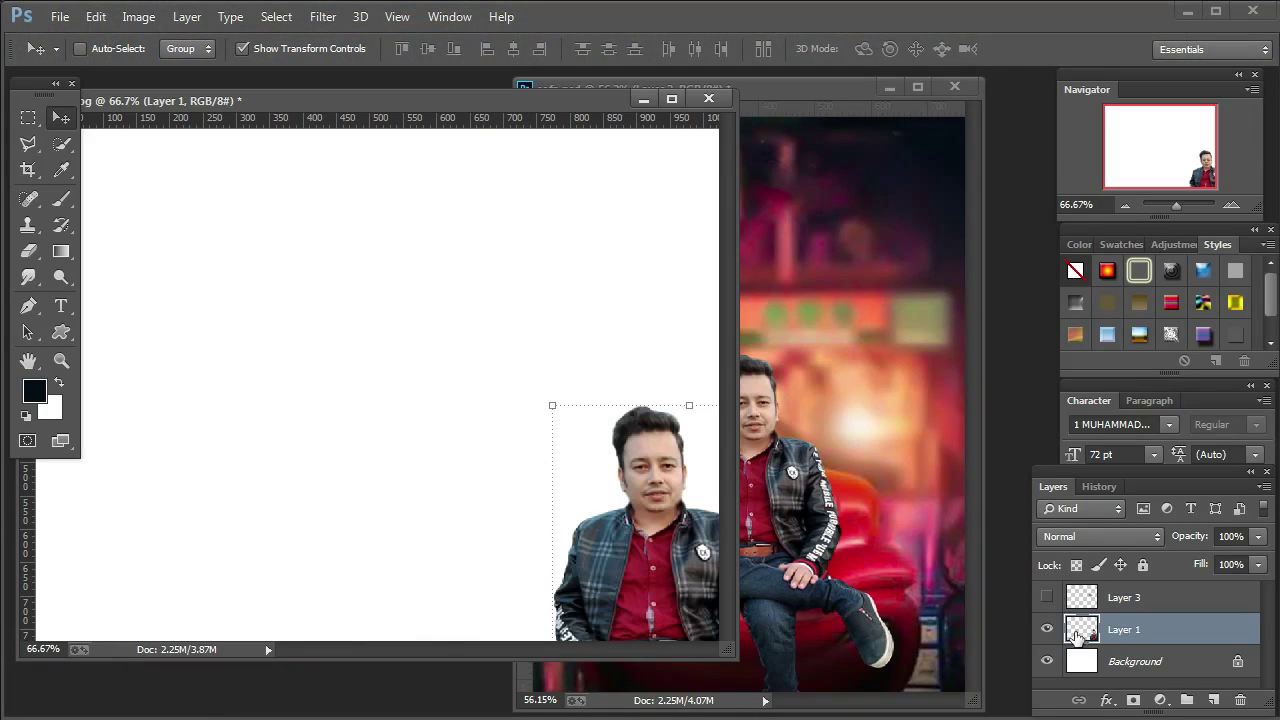
{"action": "left_click", "coordinate": [1047, 634]}
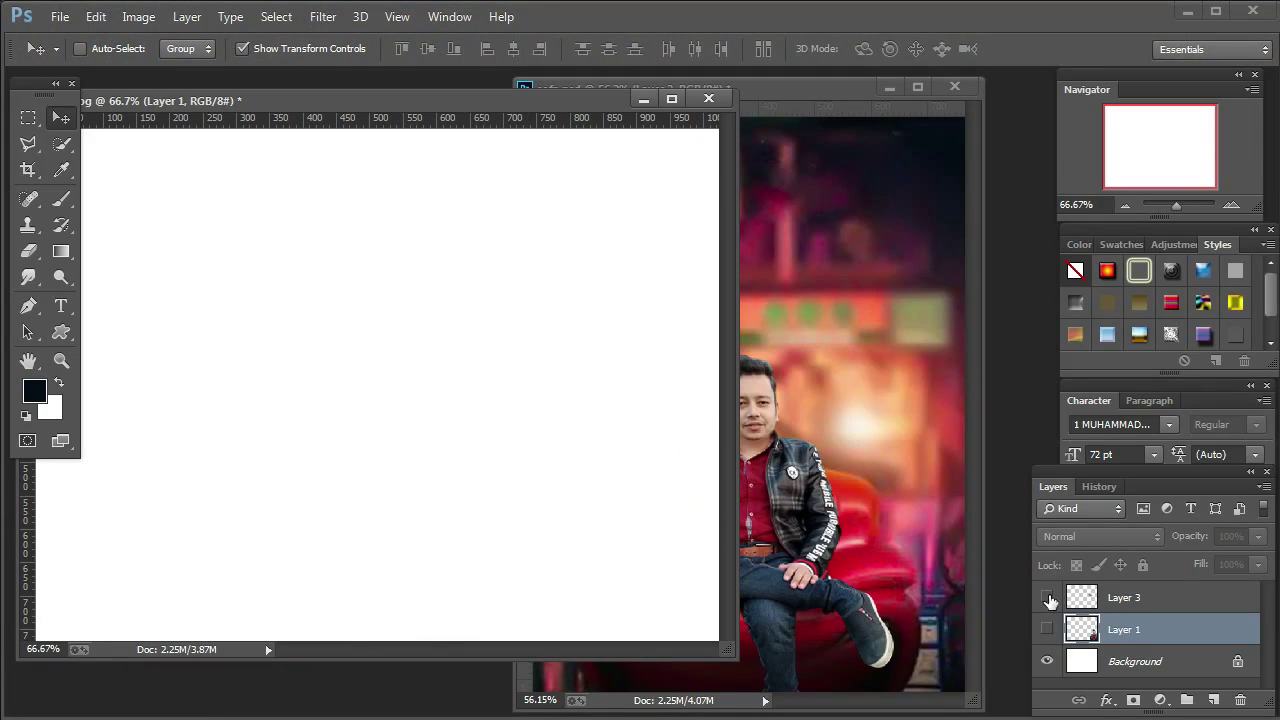
{"action": "left_click", "coordinate": [1047, 598]}
{"action": "right_click", "coordinate": [548, 350]}
{"action": "left_click", "coordinate": [565, 351]}
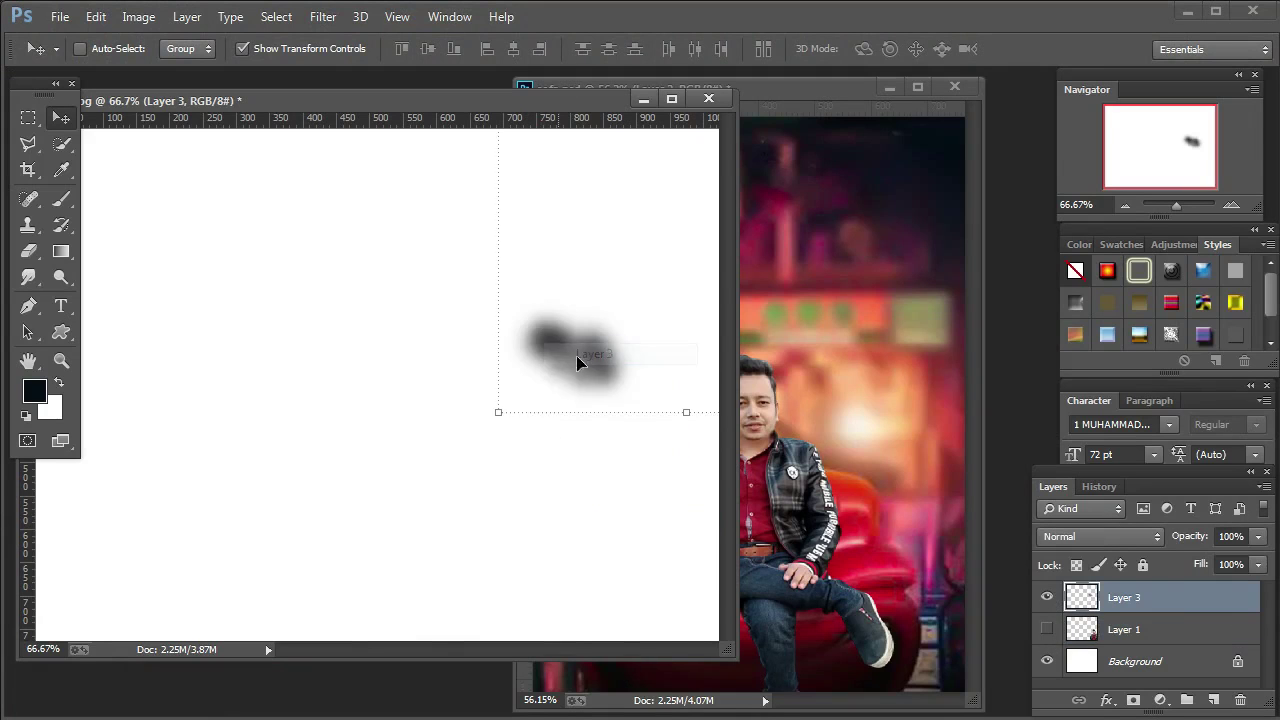
{"action": "left_click_drag", "start_coordinate": [577, 363], "coordinate": [851, 475]}
{"action": "left_click", "coordinate": [468, 94]}
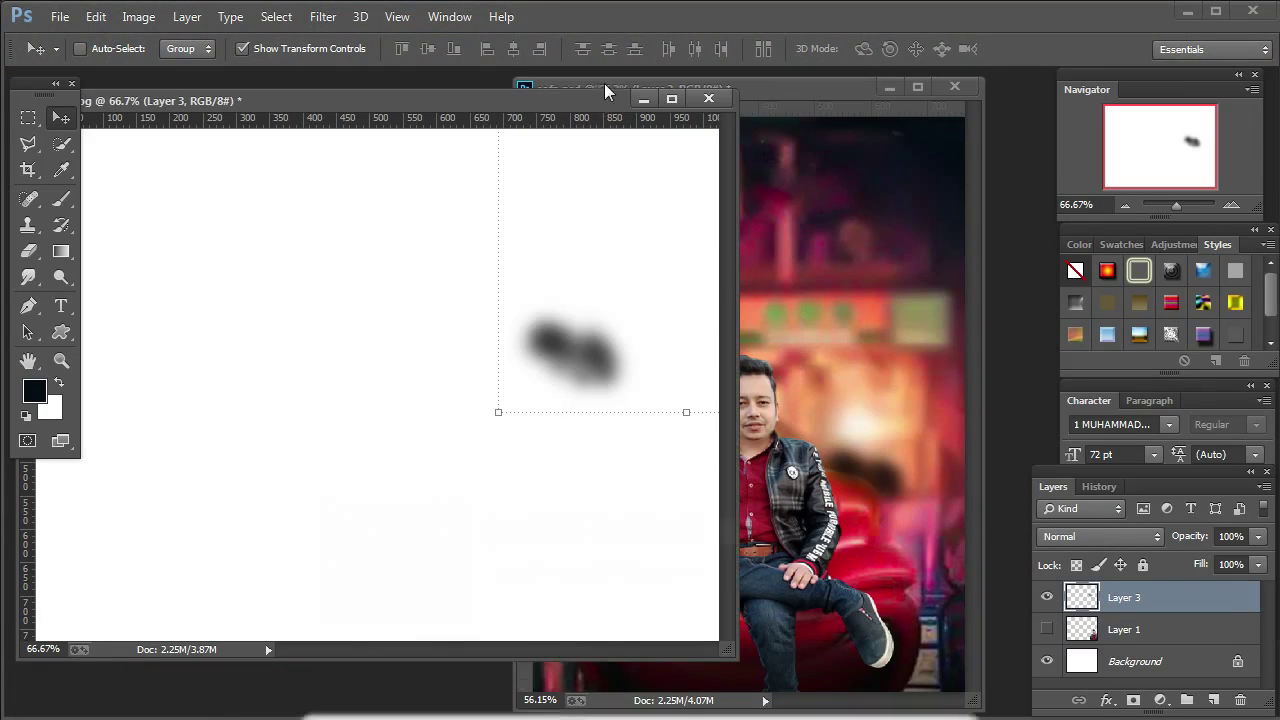
{"action": "left_click", "coordinate": [640, 99]}
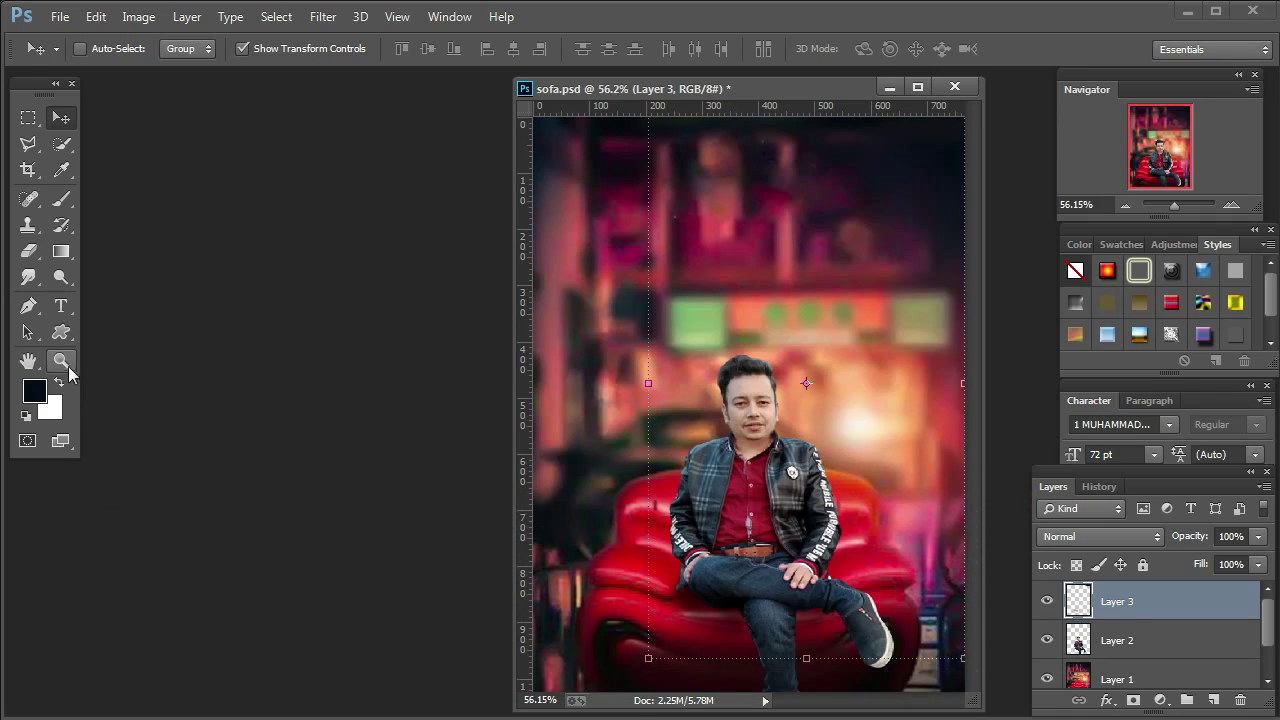
Select the man's layer in sofa.psd and move him slightly up on the sofa.
{"action": "left_click", "coordinate": [62, 361]}
{"action": "right_click", "coordinate": [786, 351]}
{"action": "left_click", "coordinate": [788, 336]}
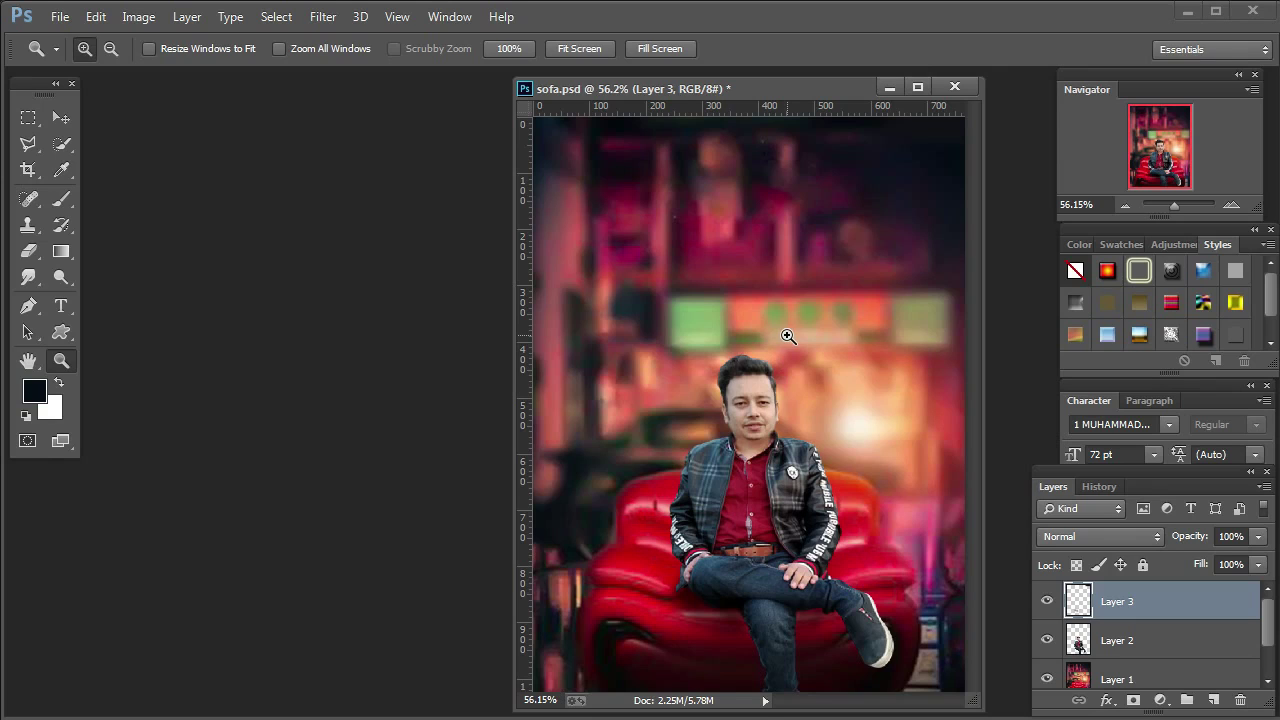
{"action": "left_click", "coordinate": [60, 116]}
{"action": "right_click", "coordinate": [767, 477]}
{"action": "left_click", "coordinate": [816, 487]}
{"action": "mouse_move", "coordinate": [778, 508]}
{"action": "left_mouse_down"}
{"action": "mouse_move", "coordinate": [773, 492]}
{"action": "mouse_move", "coordinate": [793, 500]}
{"action": "mouse_move", "coordinate": [778, 497]}
{"action": "left_mouse_up"}
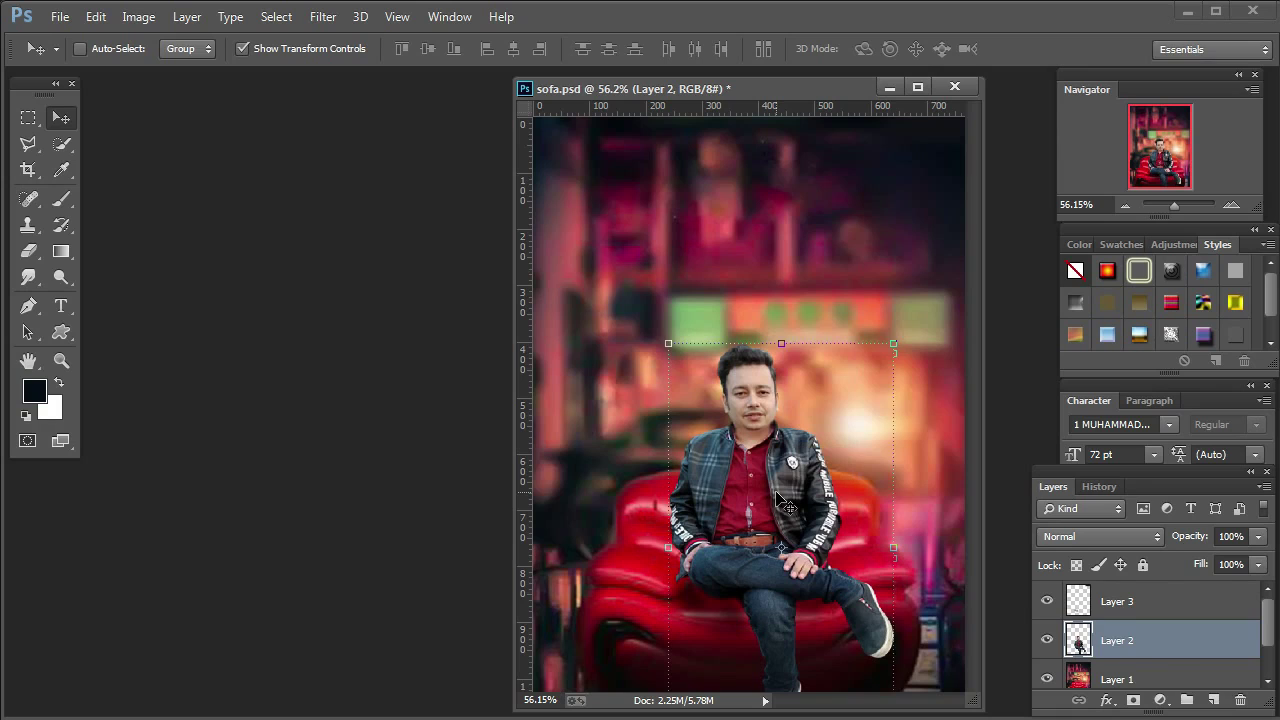
Select the shadow layer beneath the man's thigh and nudge it slightly up and to the right on the sofa.
{"action": "left_click", "coordinate": [61, 360]}
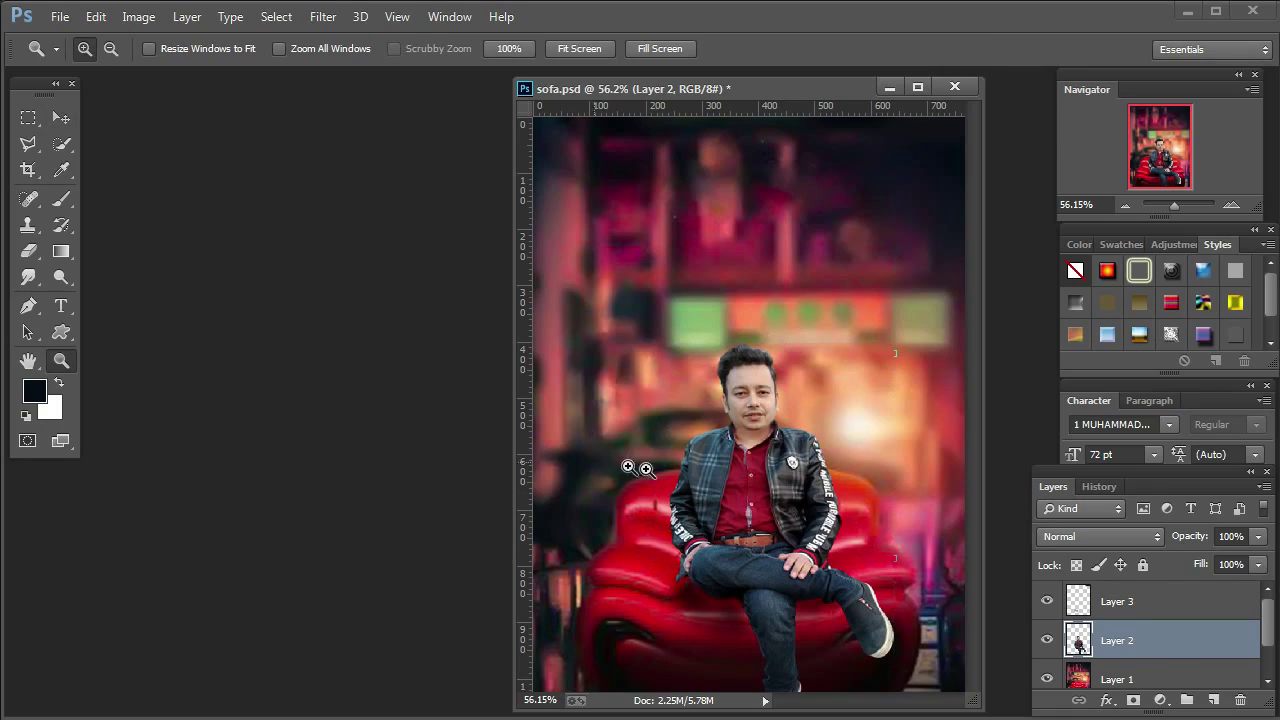
{"action": "right_click", "coordinate": [708, 482]}
{"action": "left_click", "coordinate": [757, 511]}
{"action": "scroll", "coordinate": [717, 474], "scroll_direction": "down", "scroll_amount": 3}
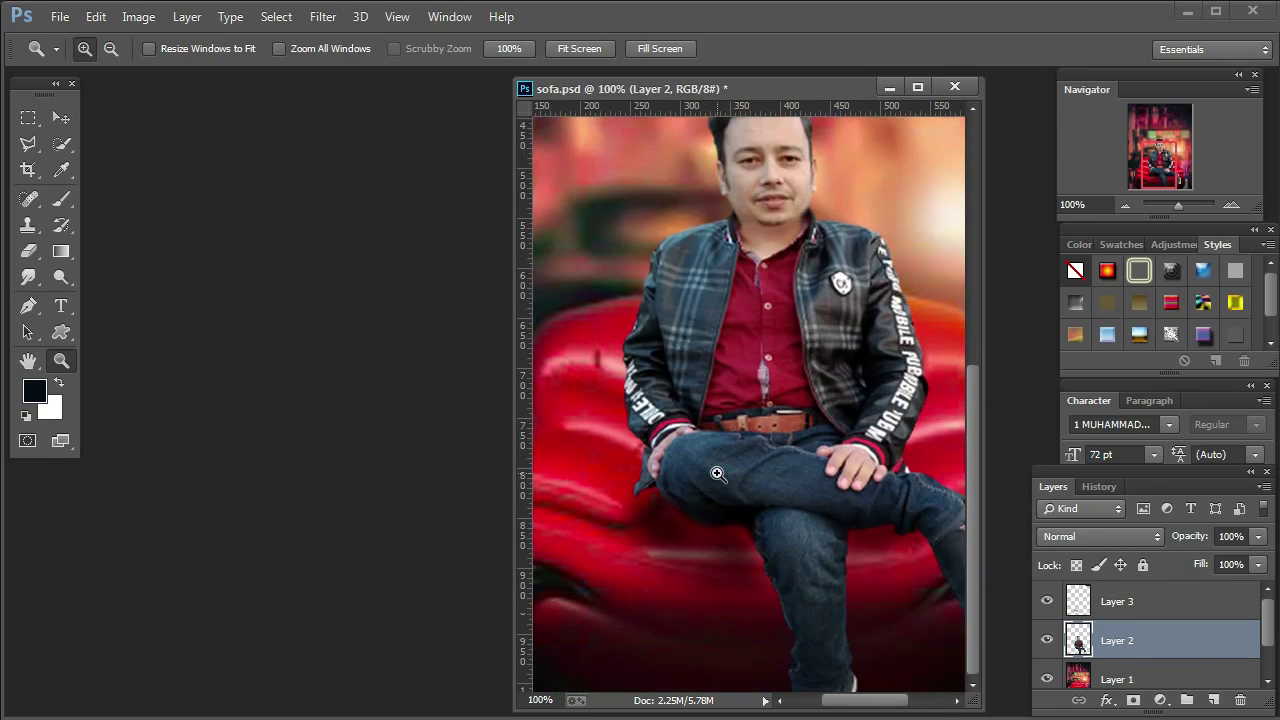
{"action": "left_click", "coordinate": [64, 120]}
{"action": "right_click", "coordinate": [661, 521]}
{"action": "left_click", "coordinate": [679, 537]}
{"action": "mouse_move", "coordinate": [669, 552]}
{"action": "left_mouse_down"}
{"action": "mouse_move", "coordinate": [688, 557]}
{"action": "mouse_move", "coordinate": [679, 546]}
{"action": "left_mouse_up"}
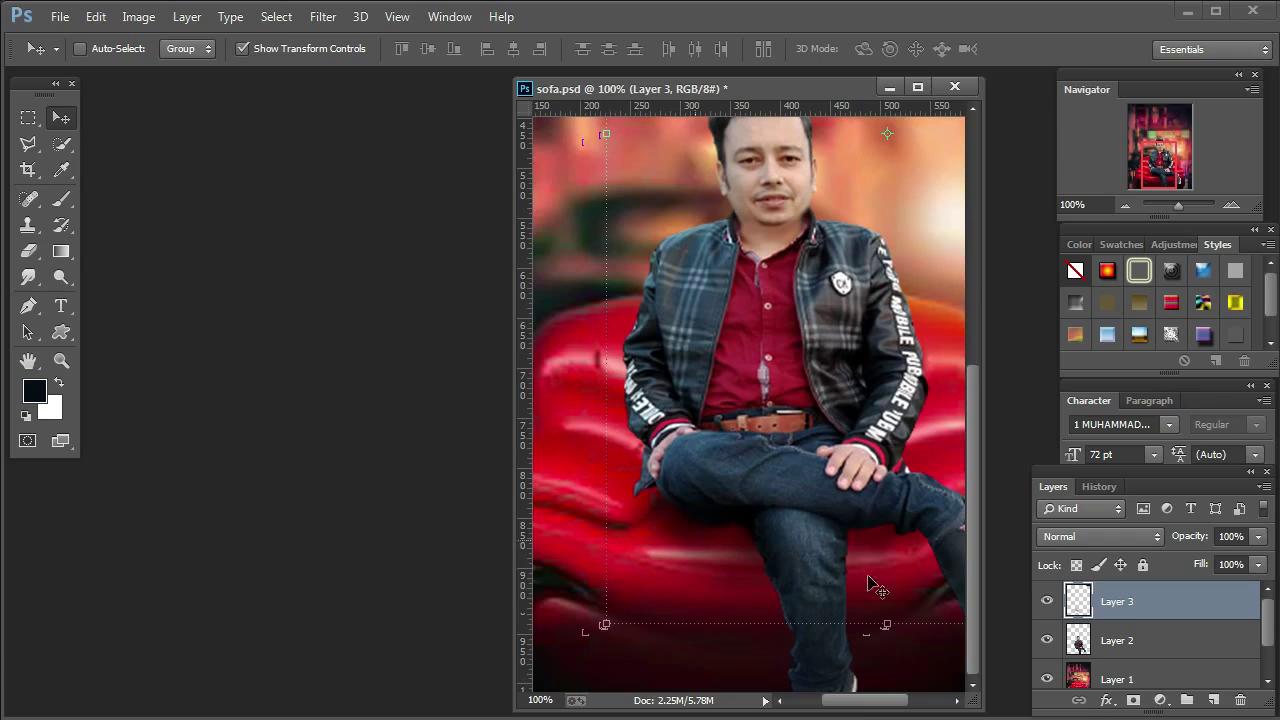
Scale the man's layer to 97.75% width and 99.59% height with a free transform.
{"action": "mouse_move", "coordinate": [855, 708]}
{"action": "left_mouse_down"}
{"action": "mouse_move", "coordinate": [886, 706]}
{"action": "mouse_move", "coordinate": [843, 706]}
{"action": "left_mouse_up"}
{"action": "left_click", "coordinate": [61, 360]}
{"action": "right_click", "coordinate": [786, 365]}
{"action": "left_click", "coordinate": [796, 372]}
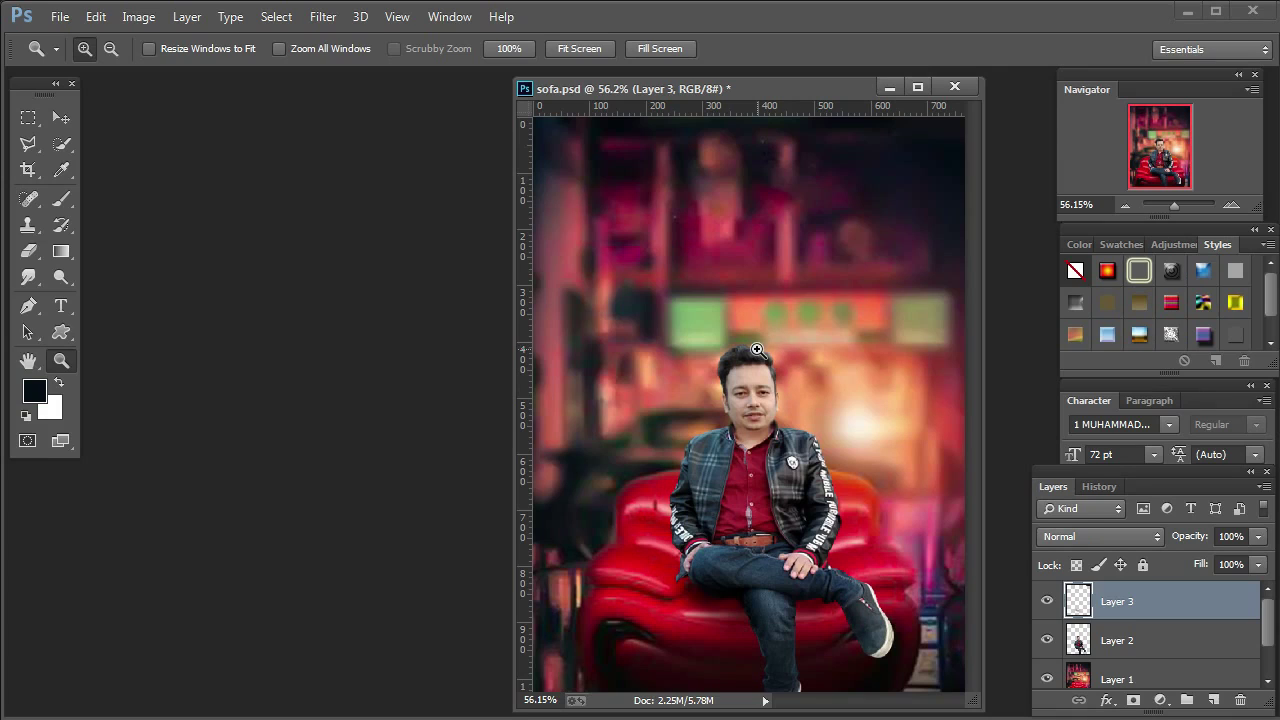
{"action": "left_click", "coordinate": [61, 118]}
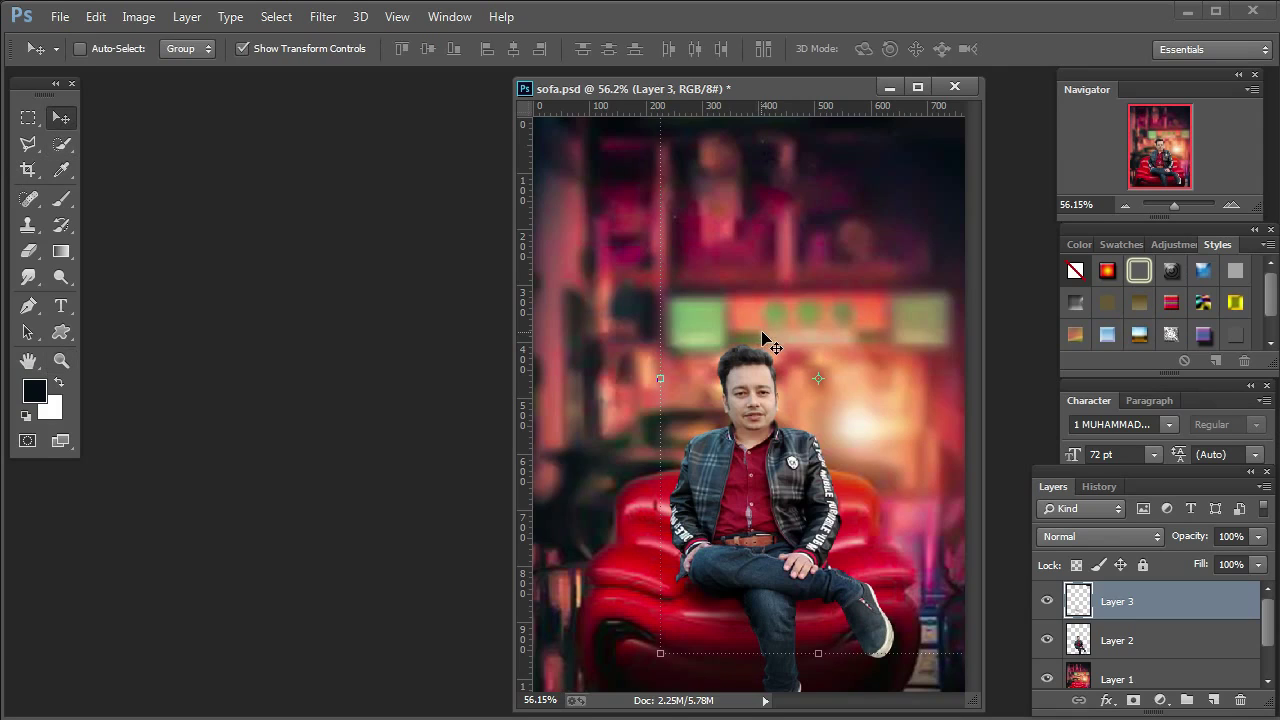
{"action": "right_click", "coordinate": [741, 369]}
{"action": "left_click", "coordinate": [765, 380]}
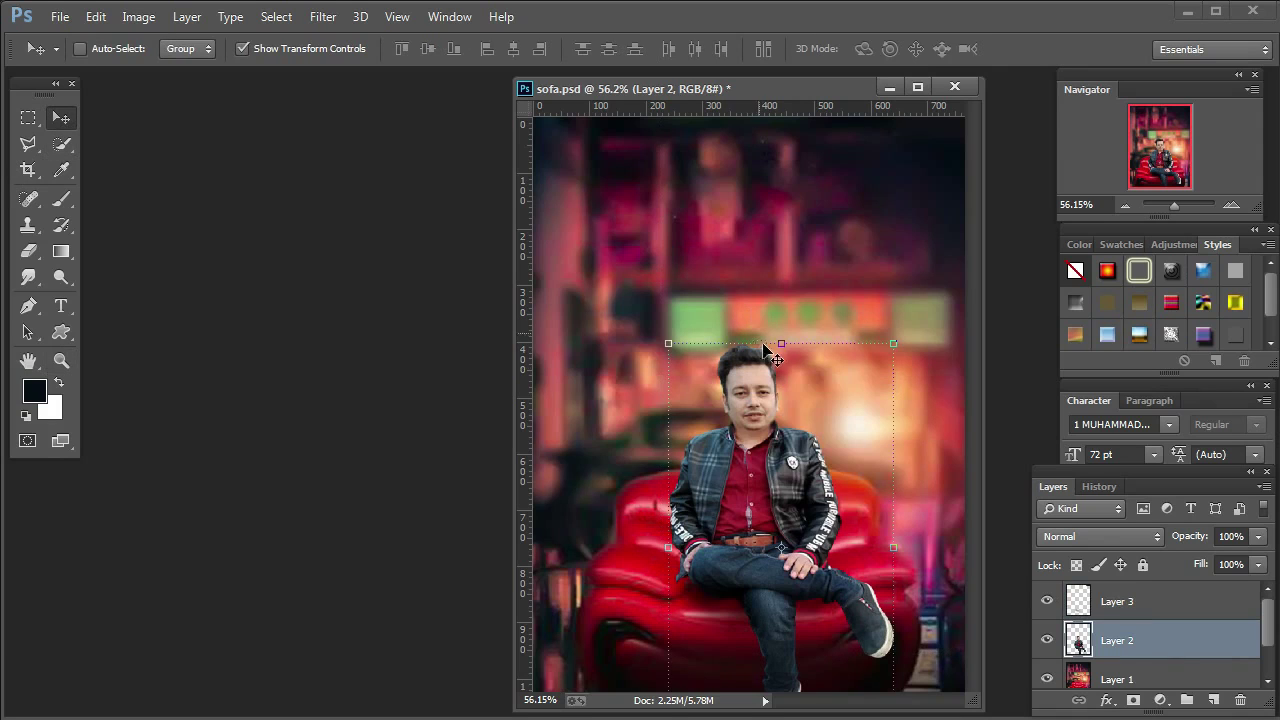
{"action": "left_click_drag", "start_coordinate": [769, 342], "coordinate": [769, 349]}
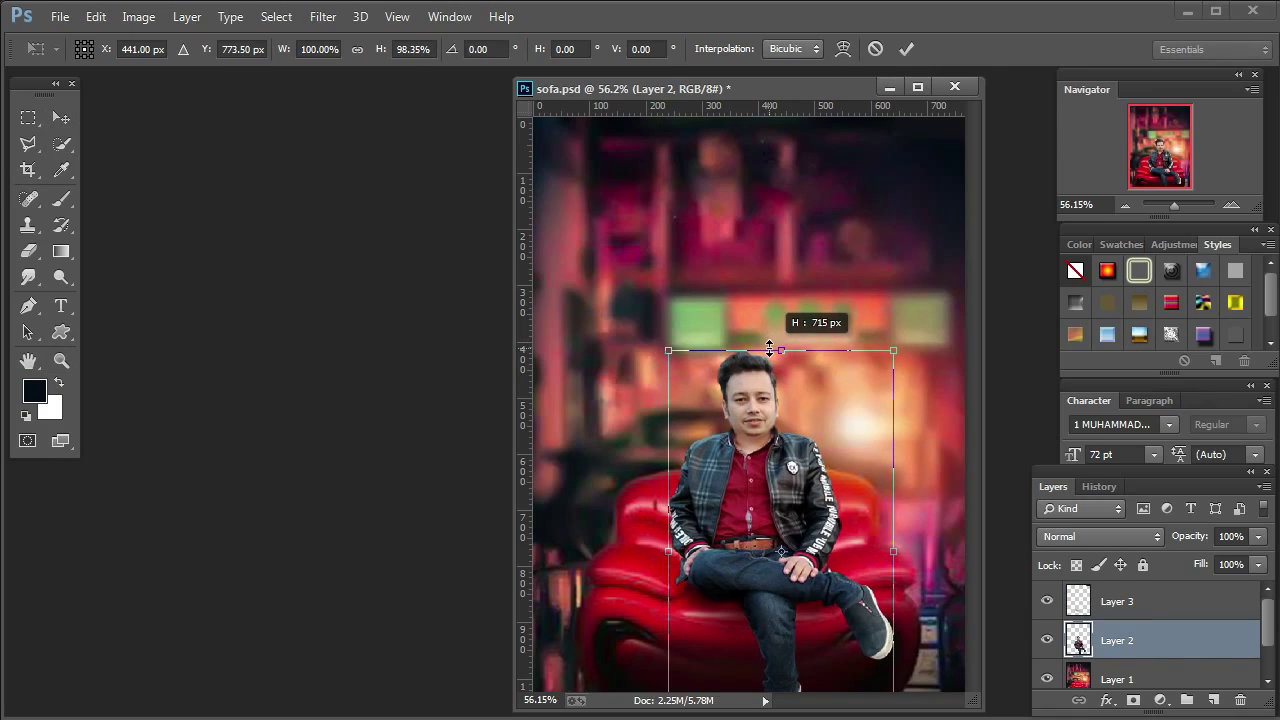
{"action": "left_click_drag", "start_coordinate": [769, 348], "coordinate": [765, 345]}
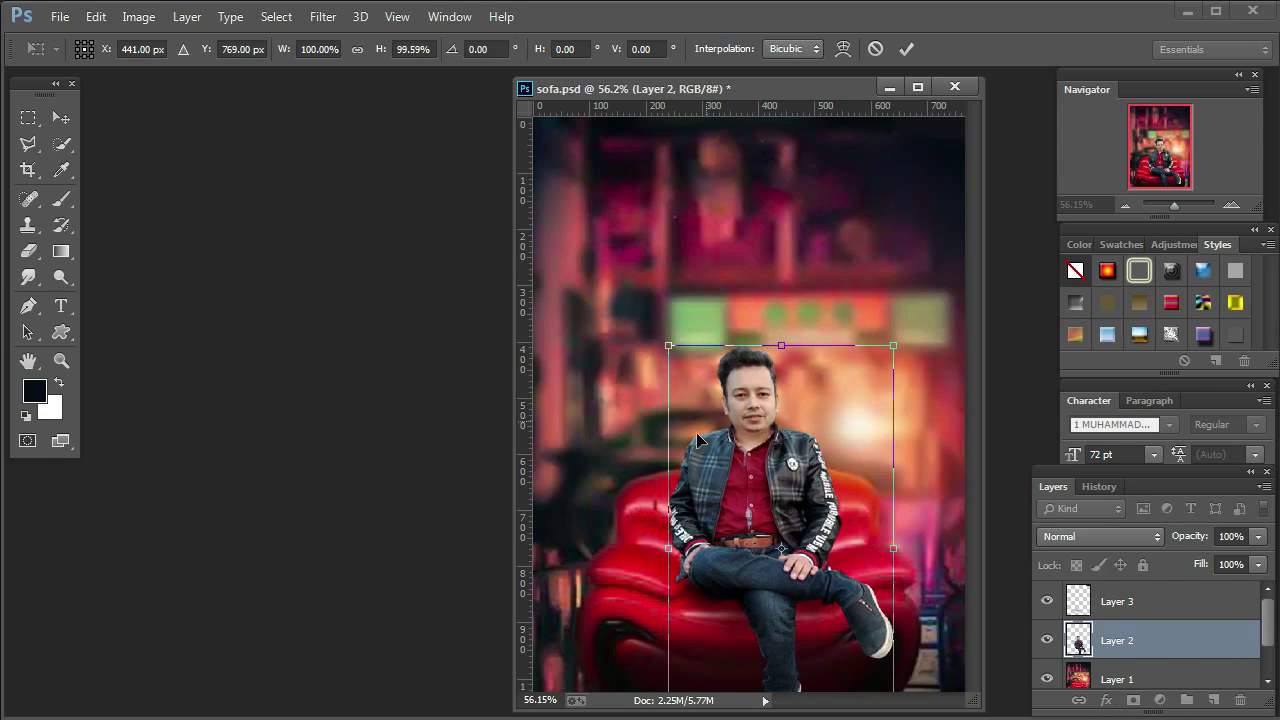
{"action": "left_click_drag", "start_coordinate": [667, 466], "coordinate": [673, 466]}
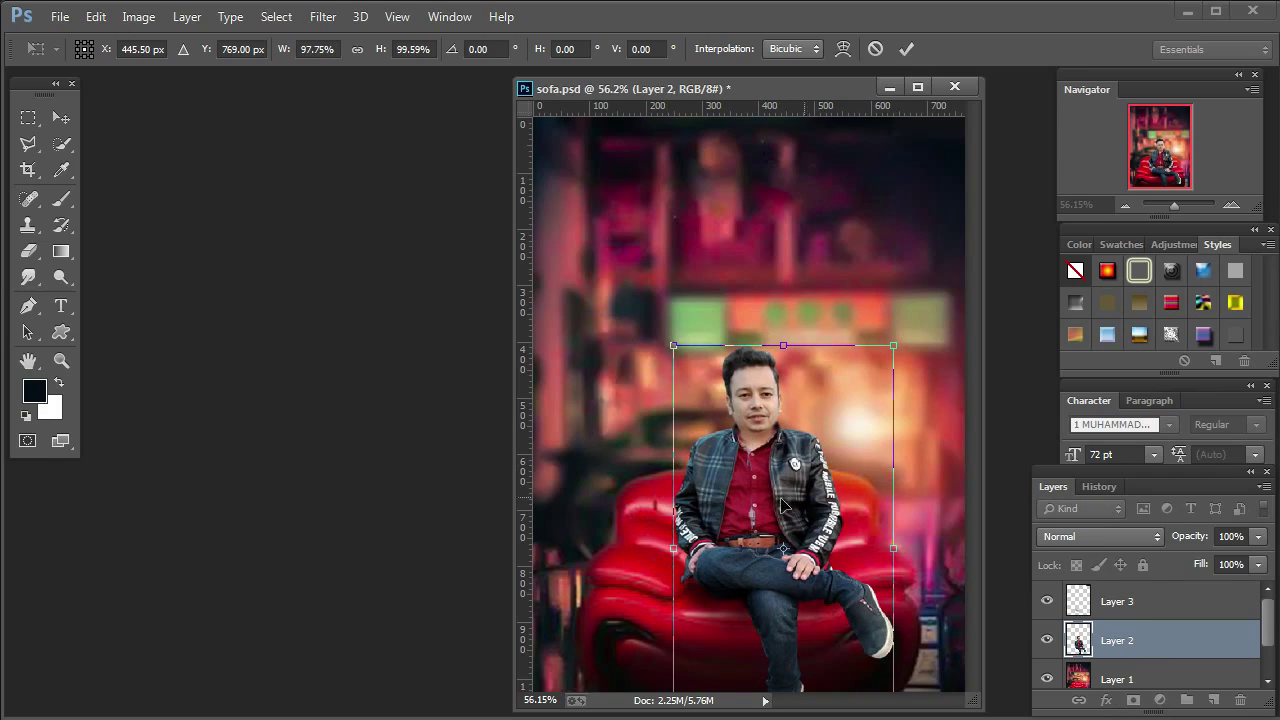
{"action": "key", "text": "Return"}
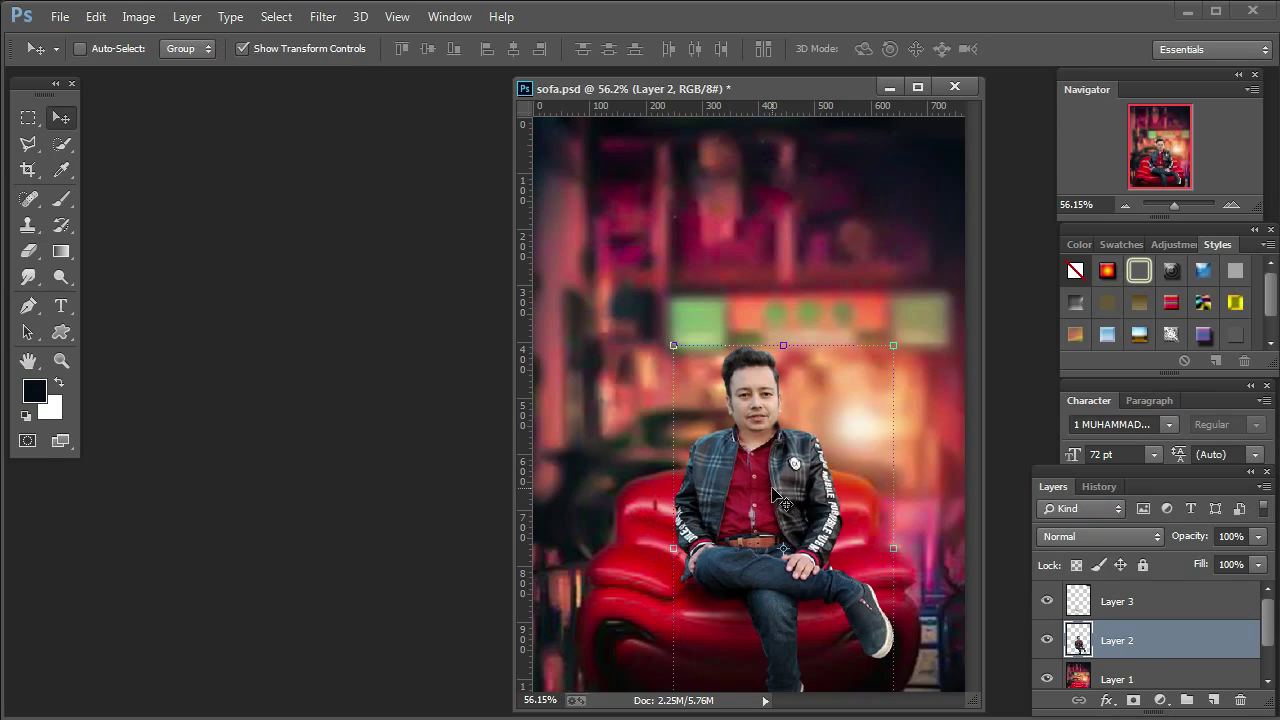
Smudge the upper right edge of the man's hair with a 17 px brush at 50% strength.
{"action": "left_click", "coordinate": [65, 364]}
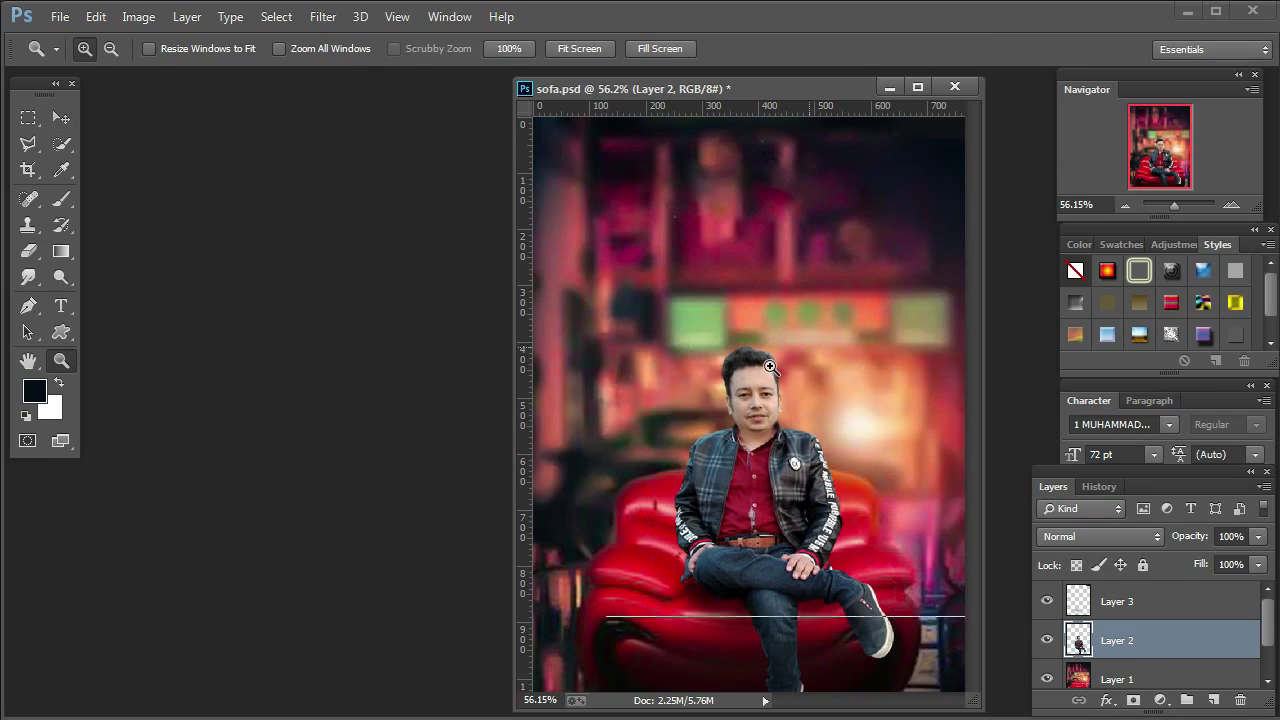
{"action": "left_click", "coordinate": [764, 357]}
{"action": "left_click", "coordinate": [762, 357]}
{"action": "left_click", "coordinate": [762, 357]}
{"action": "left_click", "coordinate": [762, 357]}
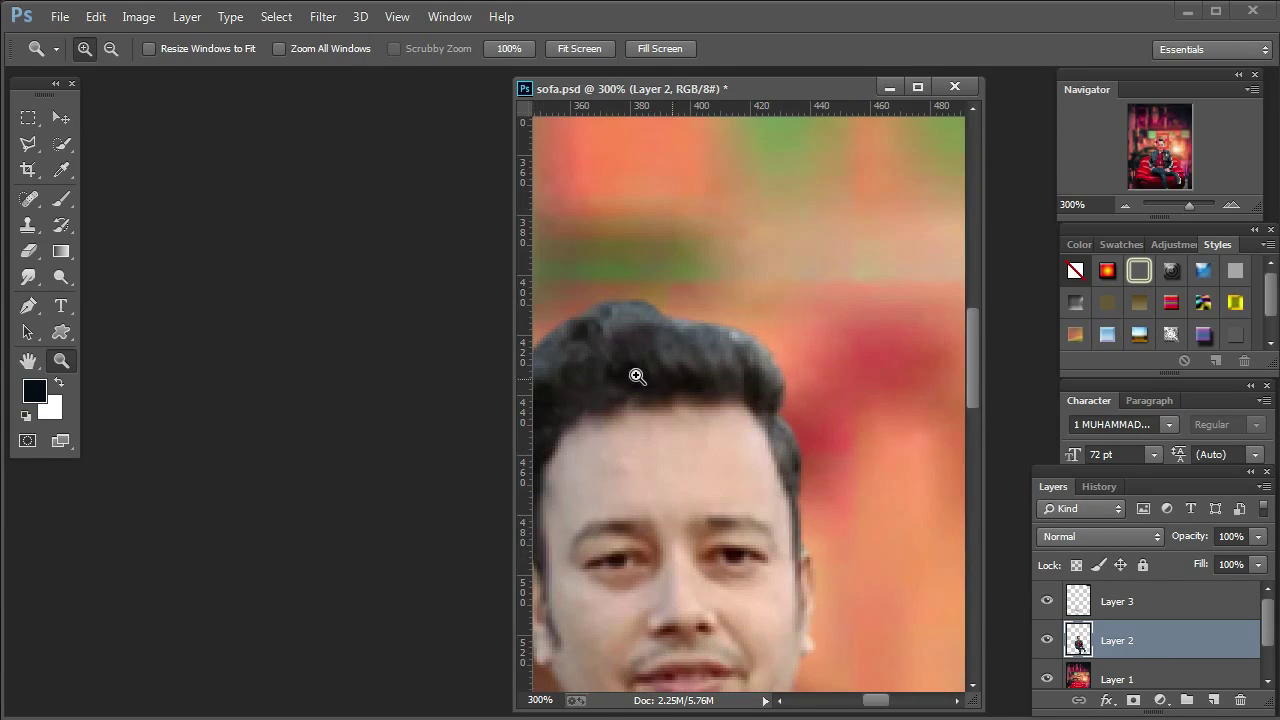
{"action": "left_click", "coordinate": [28, 277]}
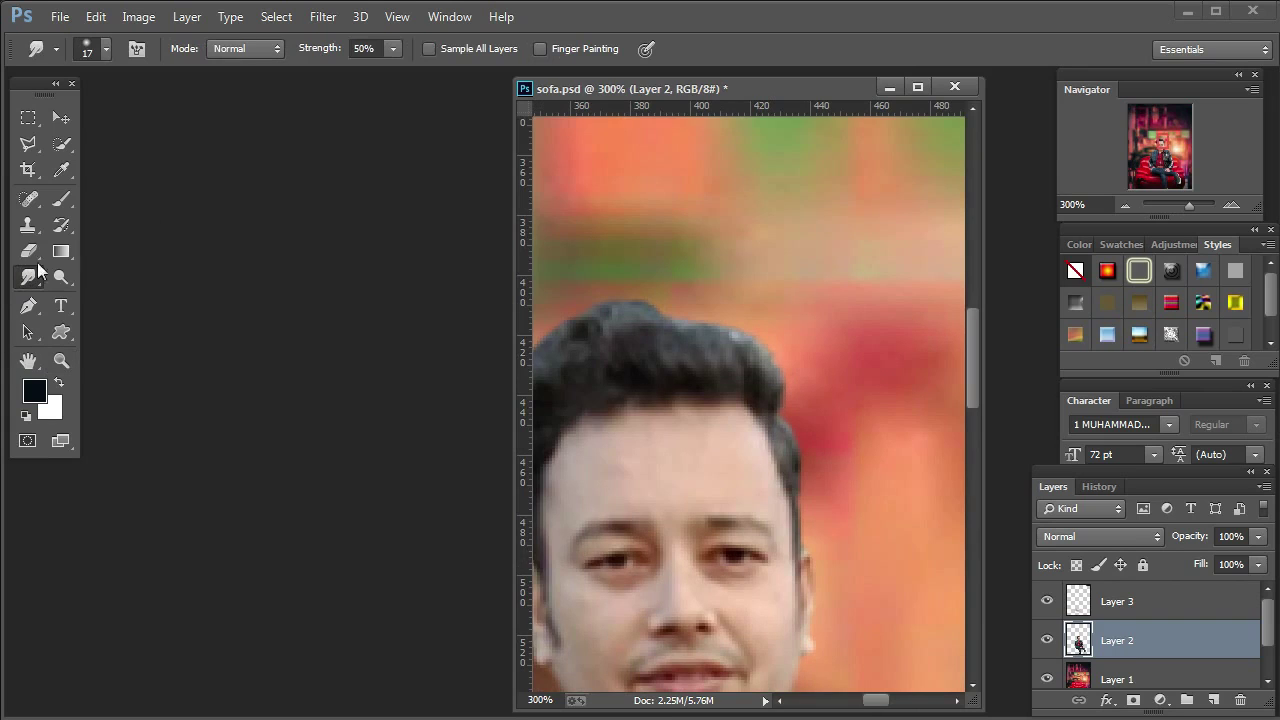
{"action": "mouse_move", "coordinate": [722, 344]}
{"action": "left_mouse_down"}
{"action": "mouse_move", "coordinate": [737, 334]}
{"action": "mouse_move", "coordinate": [757, 360]}
{"action": "mouse_move", "coordinate": [779, 341]}
{"action": "left_mouse_up"}
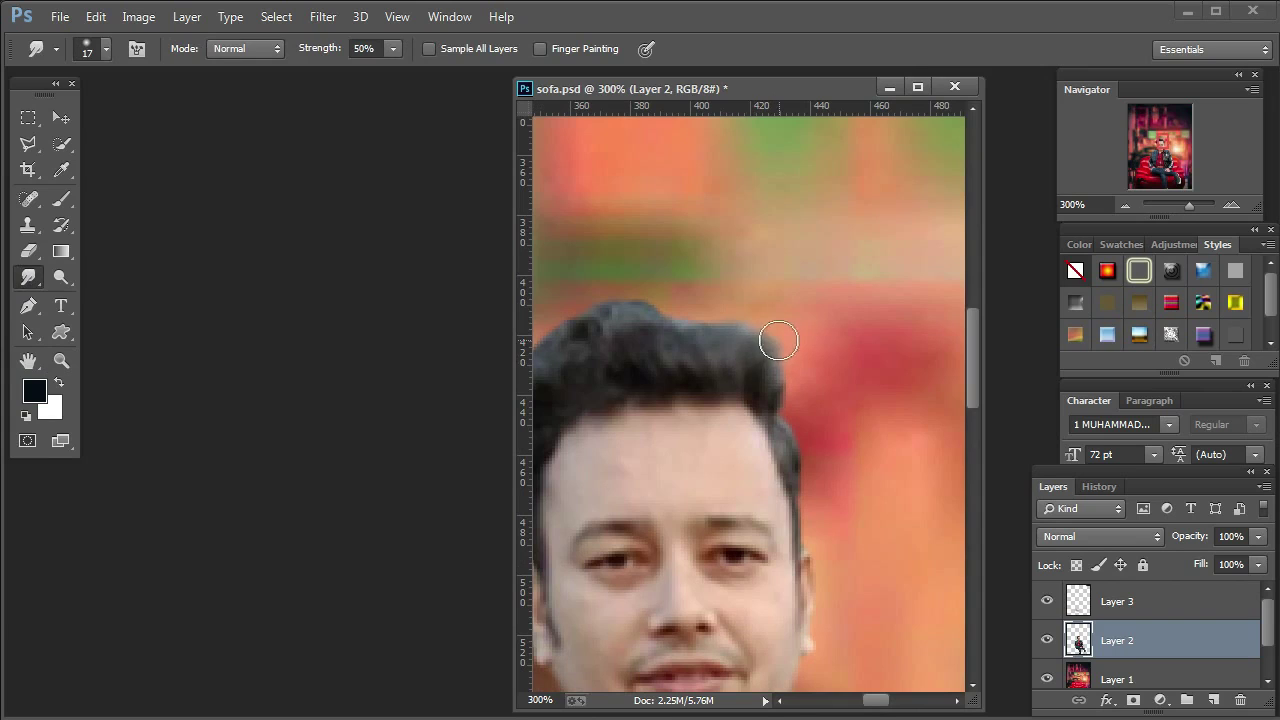
Enlarge the Smudge brush to 27 px and push the top and right of the hair outward into a smooth, fuller shape.
{"action": "right_click", "coordinate": [777, 360]}
{"action": "left_click_drag", "start_coordinate": [876, 399], "coordinate": [886, 405]}
{"action": "left_click", "coordinate": [748, 360]}
{"action": "mouse_move", "coordinate": [748, 360]}
{"action": "left_mouse_down"}
{"action": "mouse_move", "coordinate": [796, 365]}
{"action": "mouse_move", "coordinate": [782, 388]}
{"action": "mouse_move", "coordinate": [795, 399]}
{"action": "mouse_move", "coordinate": [773, 332]}
{"action": "mouse_move", "coordinate": [791, 345]}
{"action": "mouse_move", "coordinate": [732, 340]}
{"action": "mouse_move", "coordinate": [728, 311]}
{"action": "mouse_move", "coordinate": [701, 337]}
{"action": "mouse_move", "coordinate": [695, 311]}
{"action": "mouse_move", "coordinate": [670, 329]}
{"action": "mouse_move", "coordinate": [685, 335]}
{"action": "mouse_move", "coordinate": [677, 309]}
{"action": "mouse_move", "coordinate": [678, 334]}
{"action": "mouse_move", "coordinate": [669, 310]}
{"action": "mouse_move", "coordinate": [663, 322]}
{"action": "mouse_move", "coordinate": [649, 314]}
{"action": "mouse_move", "coordinate": [732, 345]}
{"action": "mouse_move", "coordinate": [744, 315]}
{"action": "mouse_move", "coordinate": [720, 317]}
{"action": "mouse_move", "coordinate": [722, 305]}
{"action": "mouse_move", "coordinate": [759, 338]}
{"action": "mouse_move", "coordinate": [768, 328]}
{"action": "mouse_move", "coordinate": [782, 360]}
{"action": "left_mouse_up"}
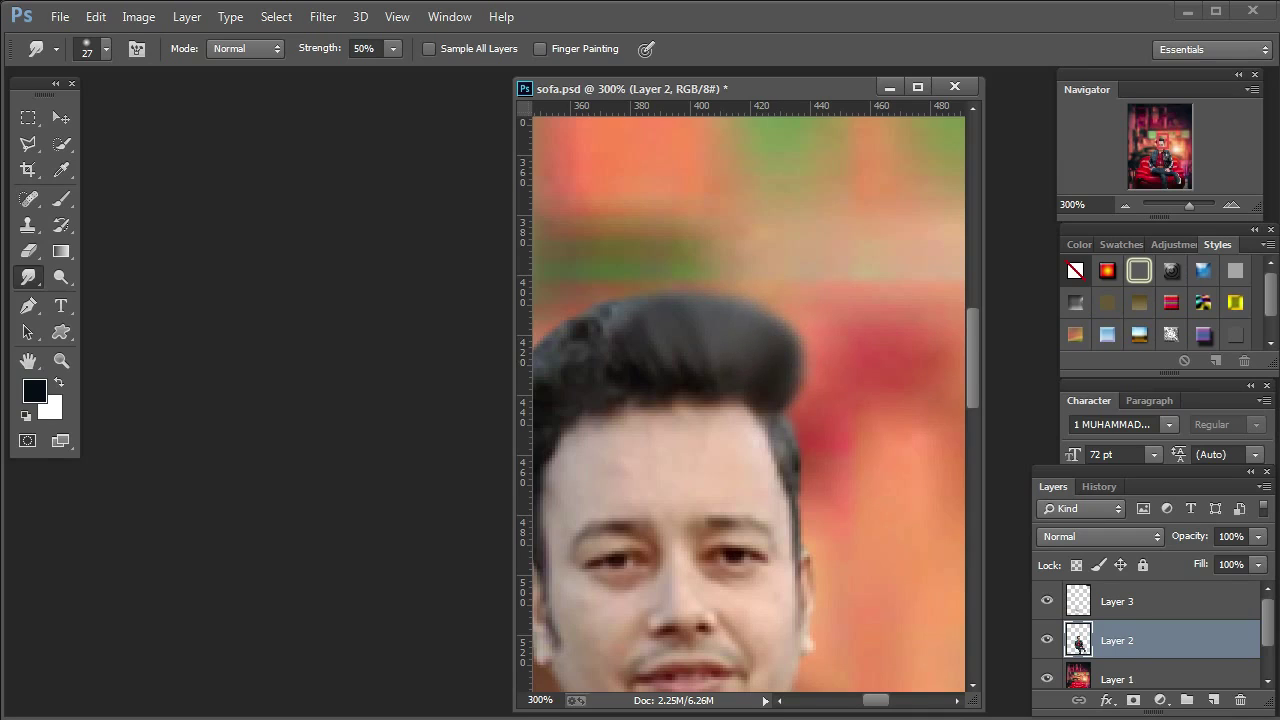
Smudge the left side of the man's hair and the side hair above the right-hand ear with a 20 px brush.
{"action": "key", "text": "z"}
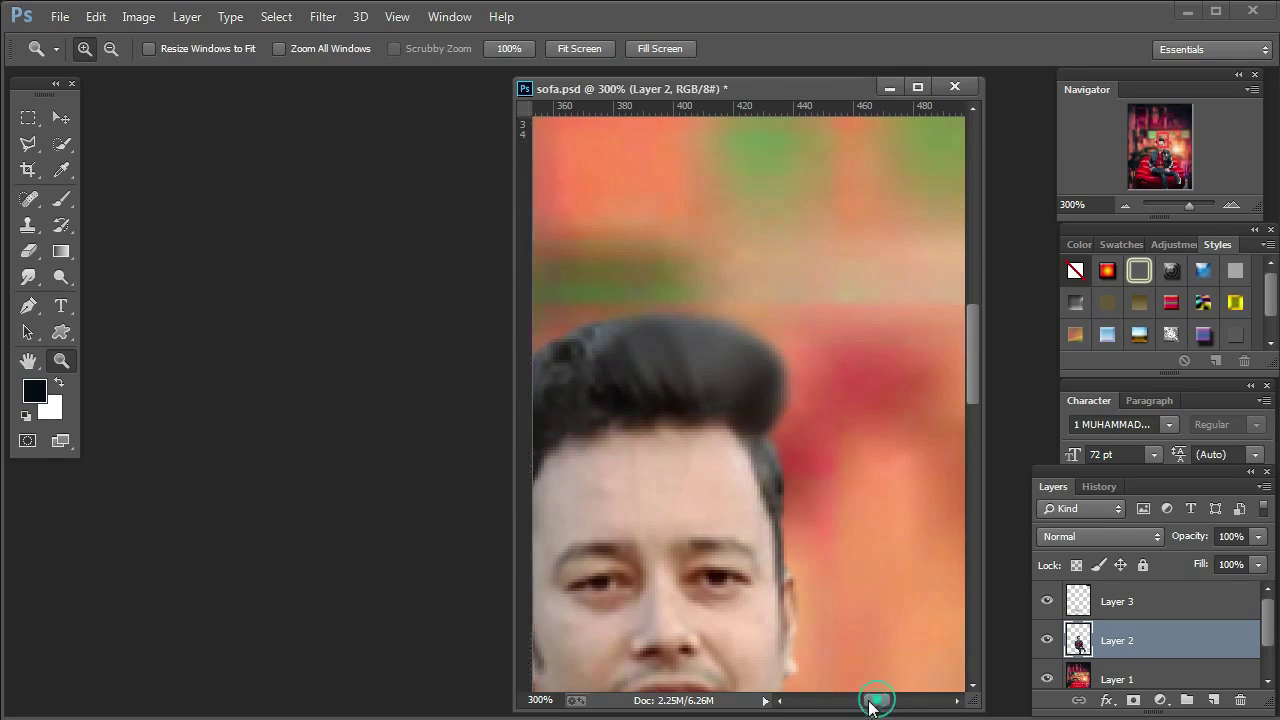
{"action": "left_click_drag", "start_coordinate": [877, 706], "coordinate": [866, 704]}
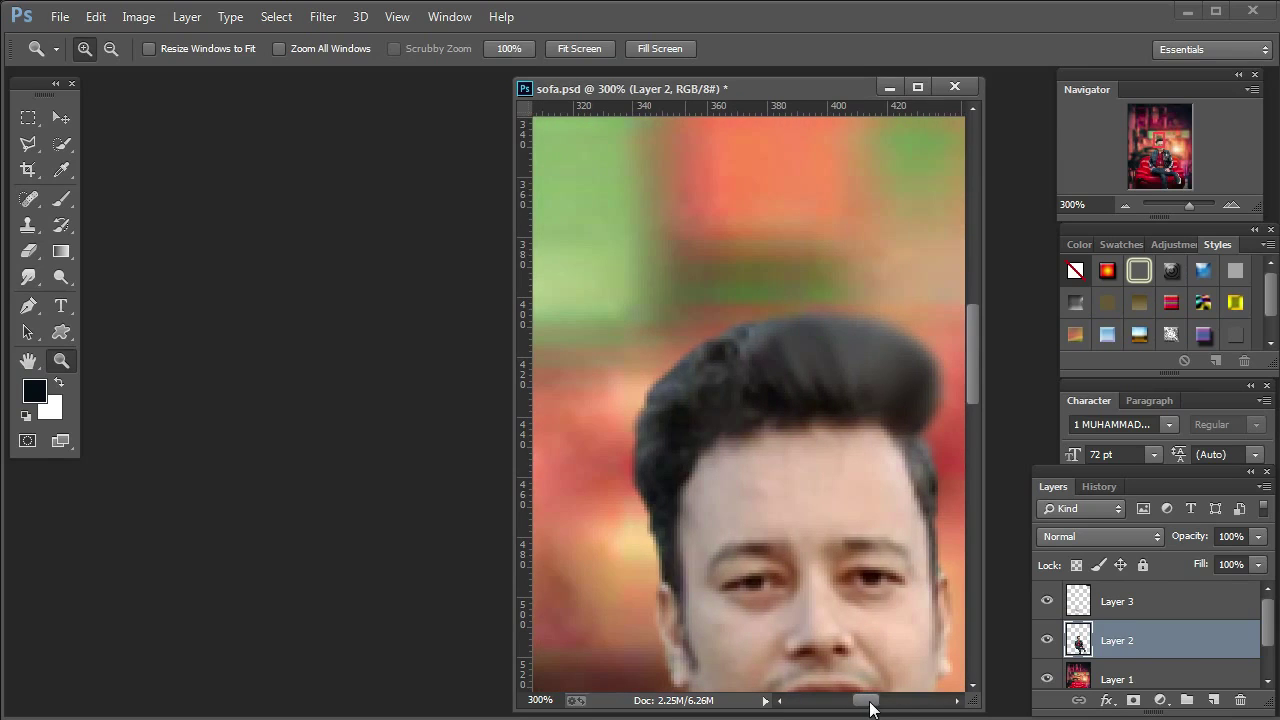
{"action": "left_click", "coordinate": [28, 277]}
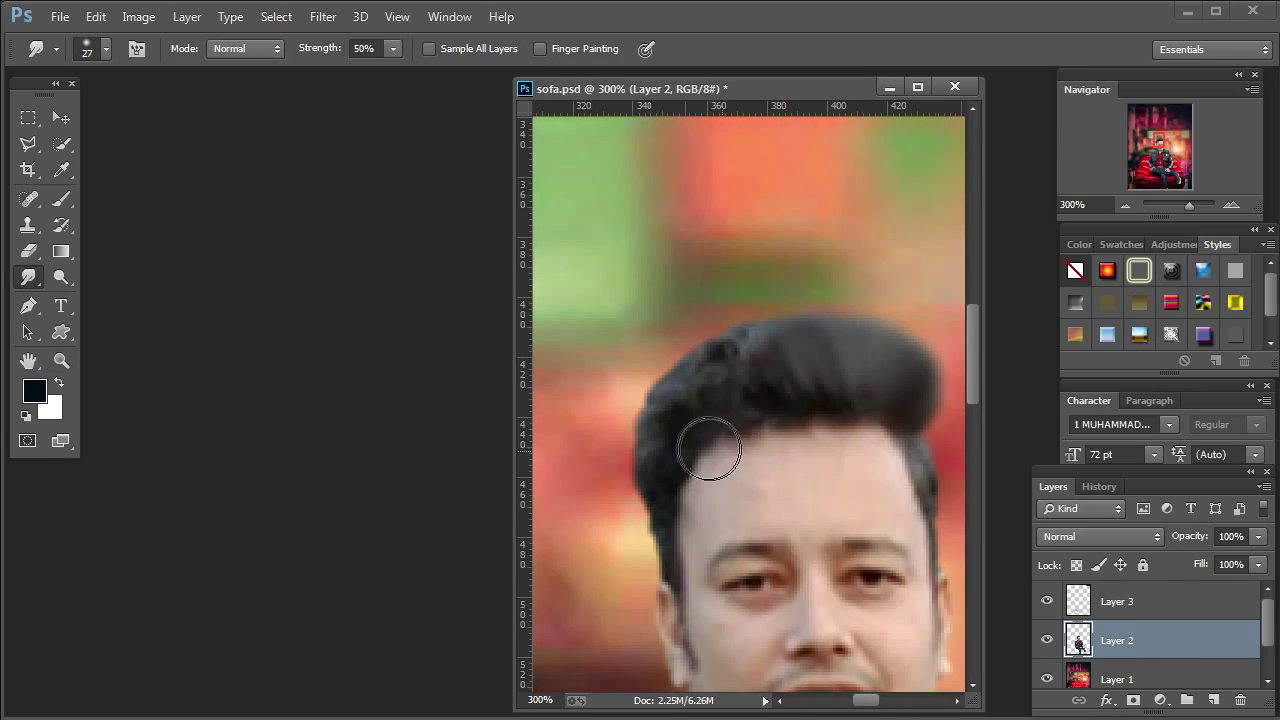
{"action": "right_click", "coordinate": [703, 418]}
{"action": "left_click_drag", "start_coordinate": [816, 462], "coordinate": [814, 463]}
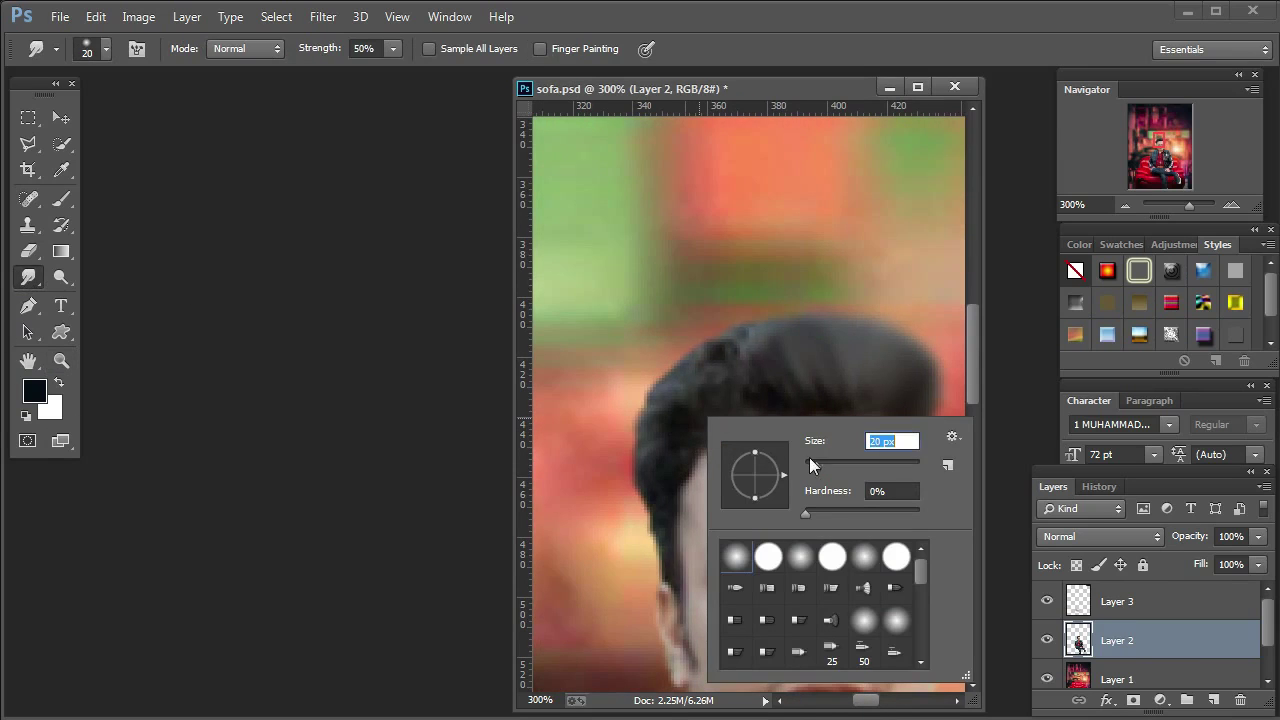
{"action": "left_click", "coordinate": [729, 366]}
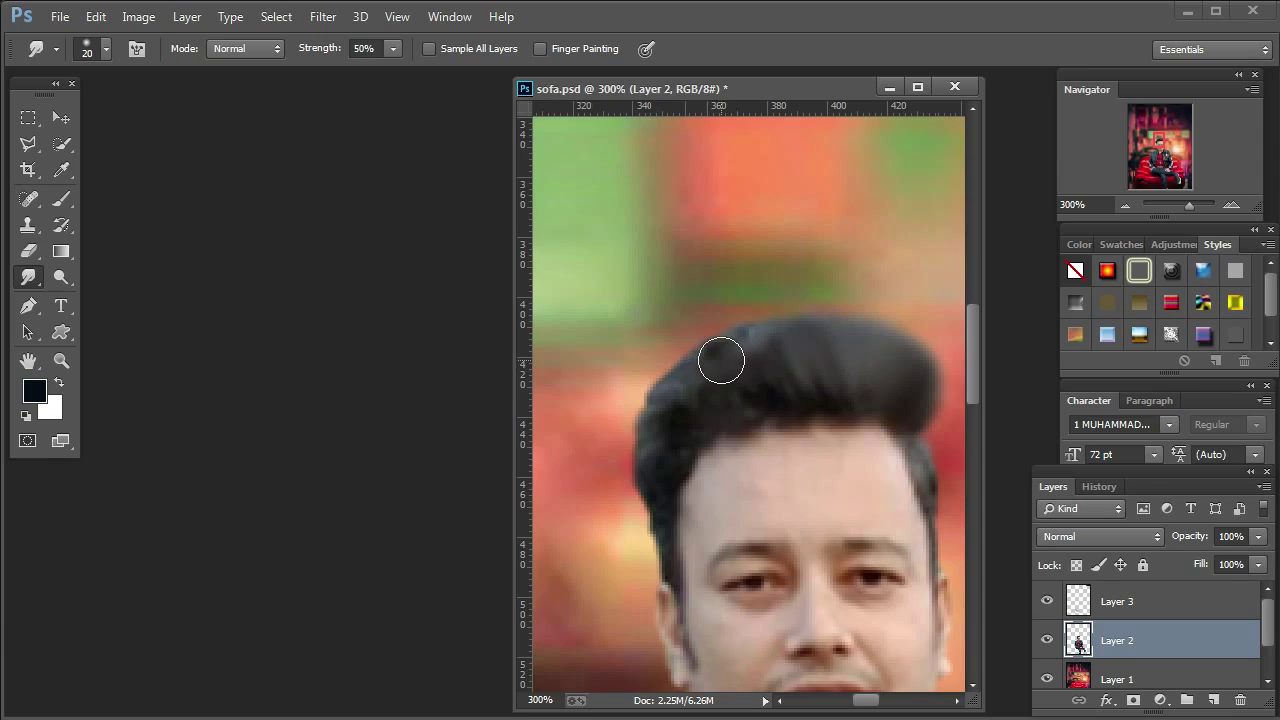
{"action": "mouse_move", "coordinate": [760, 422]}
{"action": "left_mouse_down"}
{"action": "mouse_move", "coordinate": [703, 420]}
{"action": "mouse_move", "coordinate": [679, 439]}
{"action": "mouse_move", "coordinate": [654, 511]}
{"action": "mouse_move", "coordinate": [663, 543]}
{"action": "mouse_move", "coordinate": [626, 544]}
{"action": "left_mouse_up"}
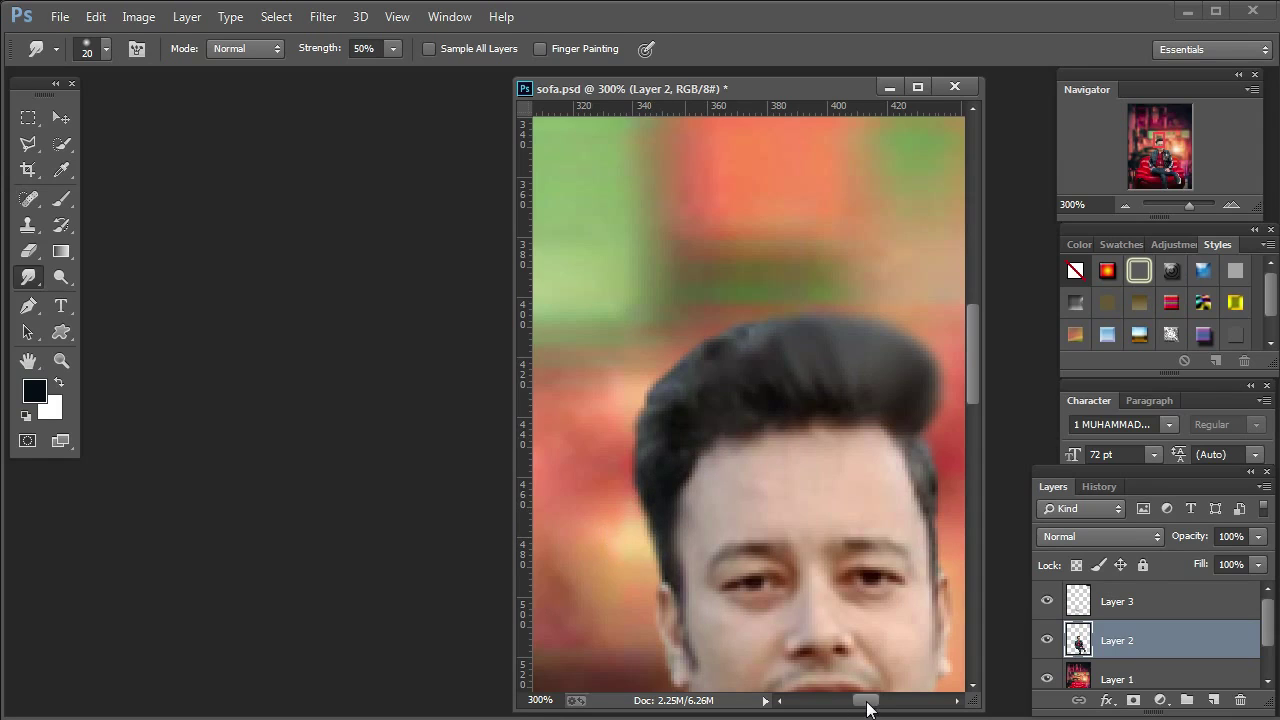
{"action": "left_click_drag", "start_coordinate": [867, 702], "coordinate": [877, 700]}
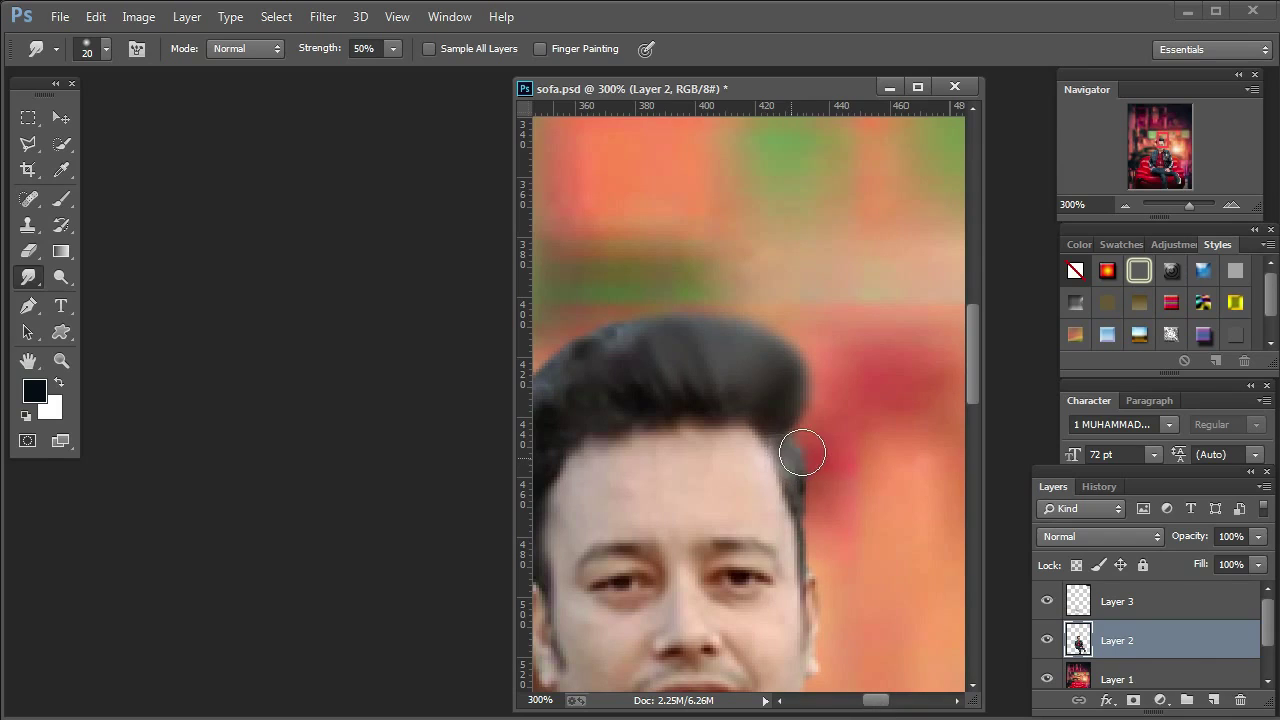
{"action": "mouse_move", "coordinate": [816, 476]}
{"action": "left_mouse_down"}
{"action": "mouse_move", "coordinate": [797, 491]}
{"action": "mouse_move", "coordinate": [814, 497]}
{"action": "mouse_move", "coordinate": [822, 543]}
{"action": "mouse_move", "coordinate": [808, 546]}
{"action": "left_mouse_up"}
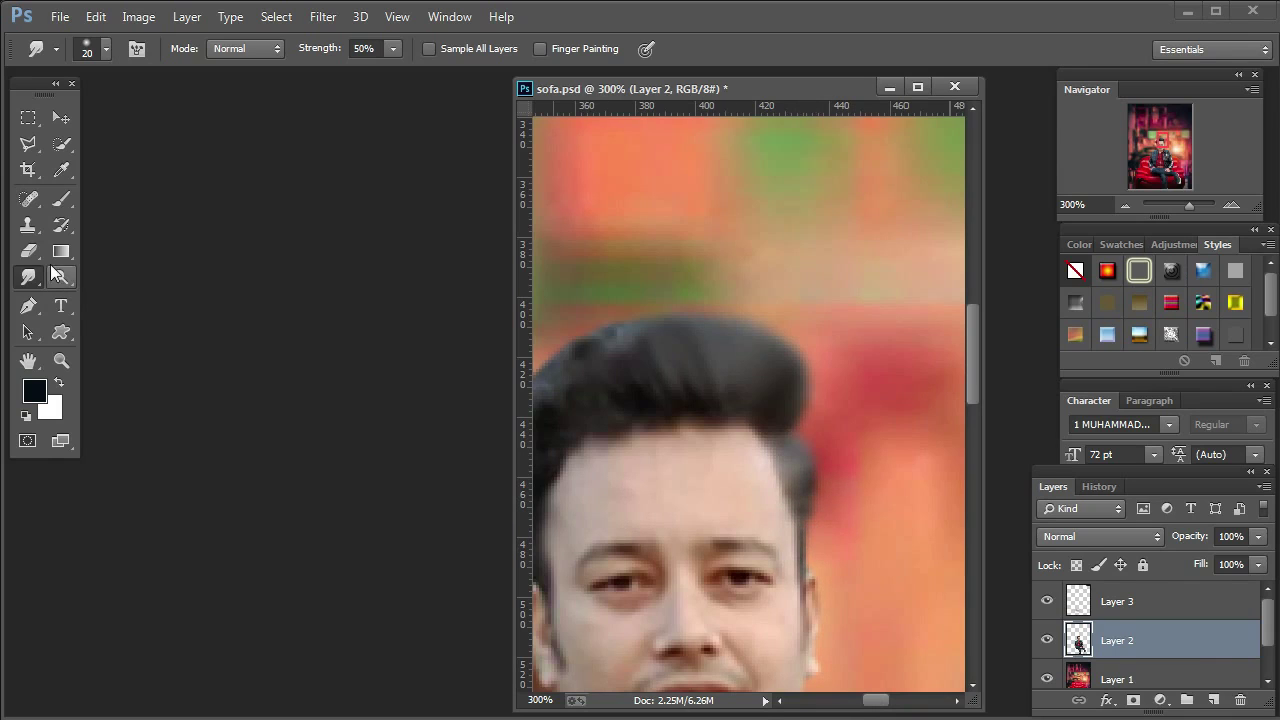
Sample the dark brown from the hair's right edge and dab it beside the temple with a 20 px brush at 17% flow.
{"action": "left_click", "coordinate": [61, 170]}
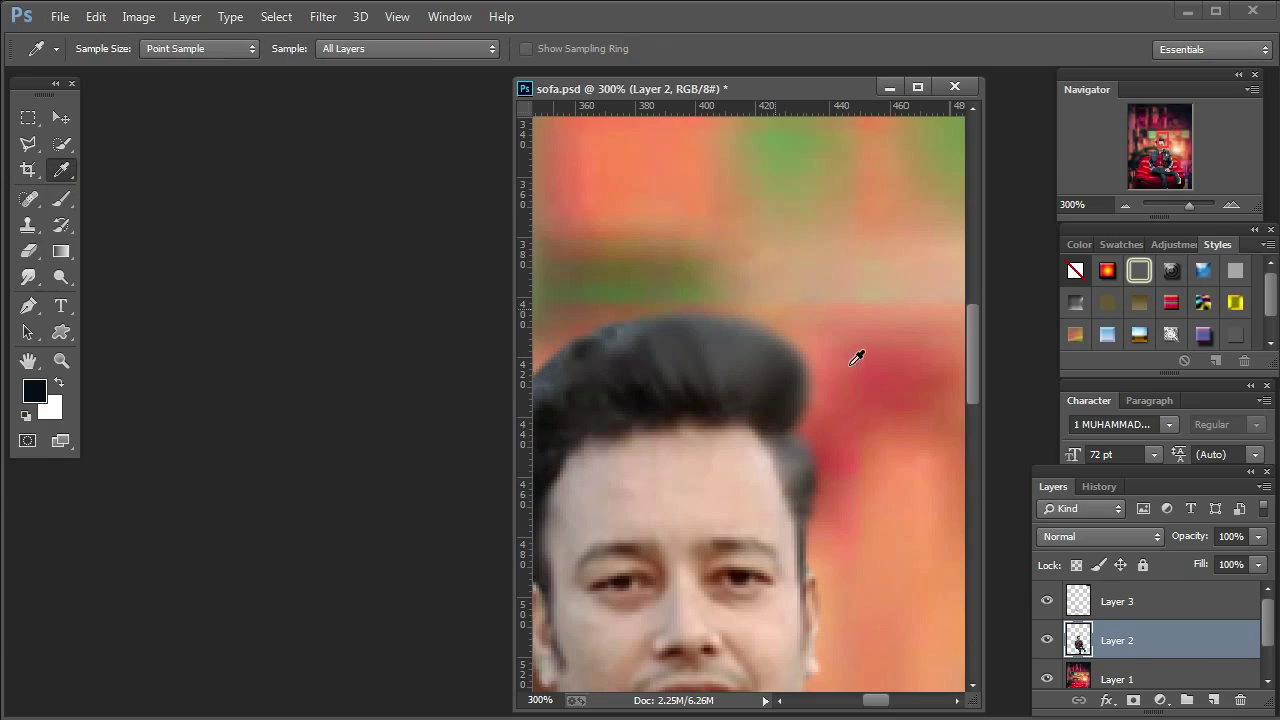
{"action": "left_click", "coordinate": [811, 483]}
{"action": "left_click", "coordinate": [61, 198]}
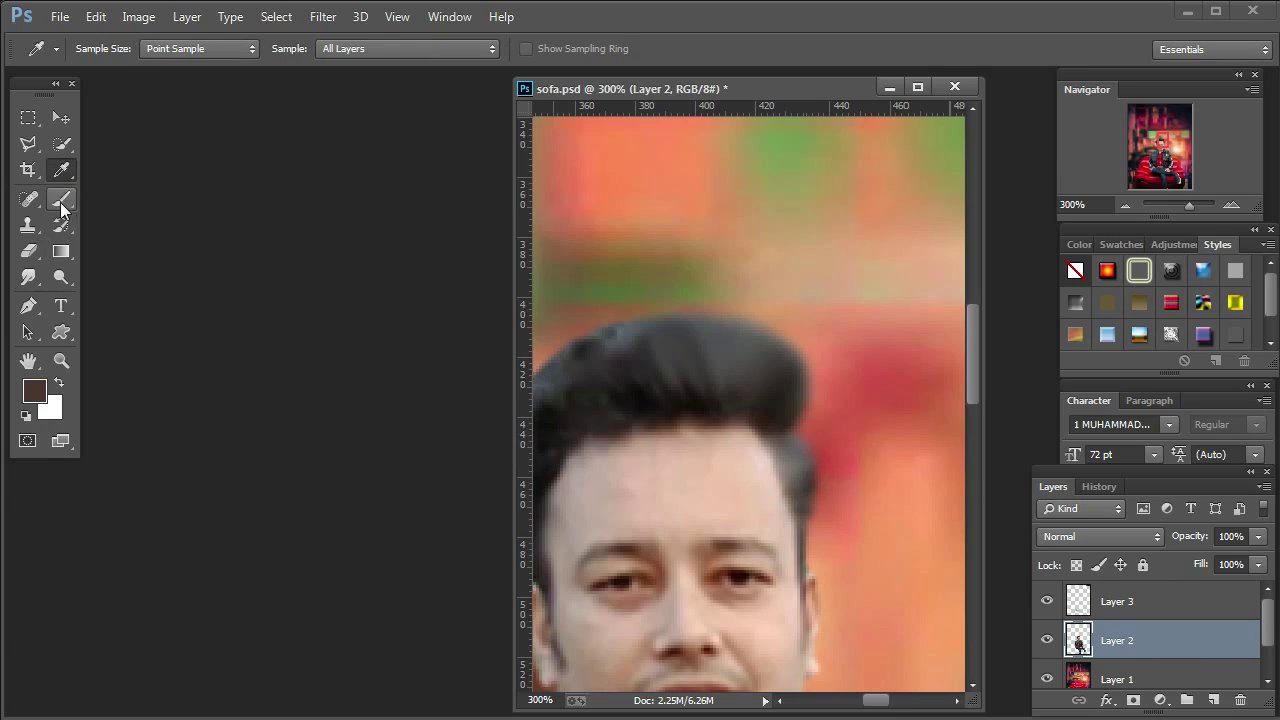
{"action": "left_click", "coordinate": [553, 50]}
{"action": "left_click_drag", "start_coordinate": [526, 72], "coordinate": [520, 72]}
{"action": "right_click", "coordinate": [835, 545]}
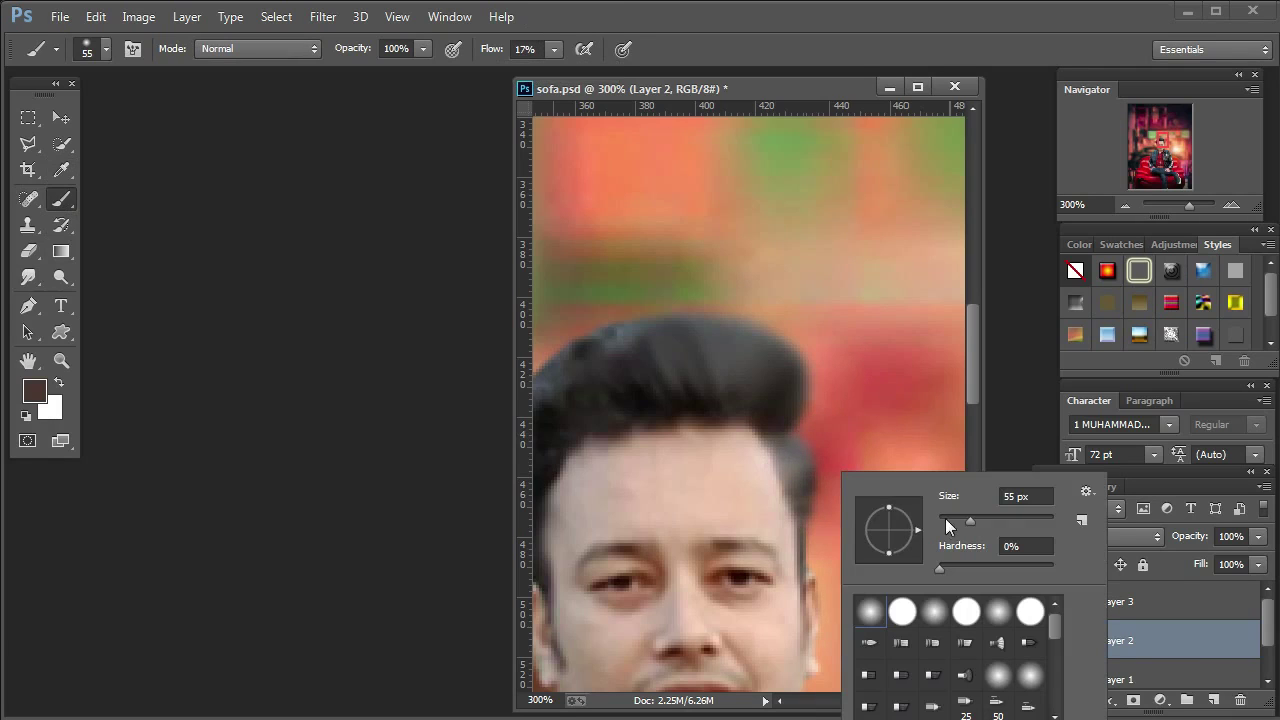
{"action": "left_click", "coordinate": [948, 520]}
{"action": "left_click", "coordinate": [799, 449]}
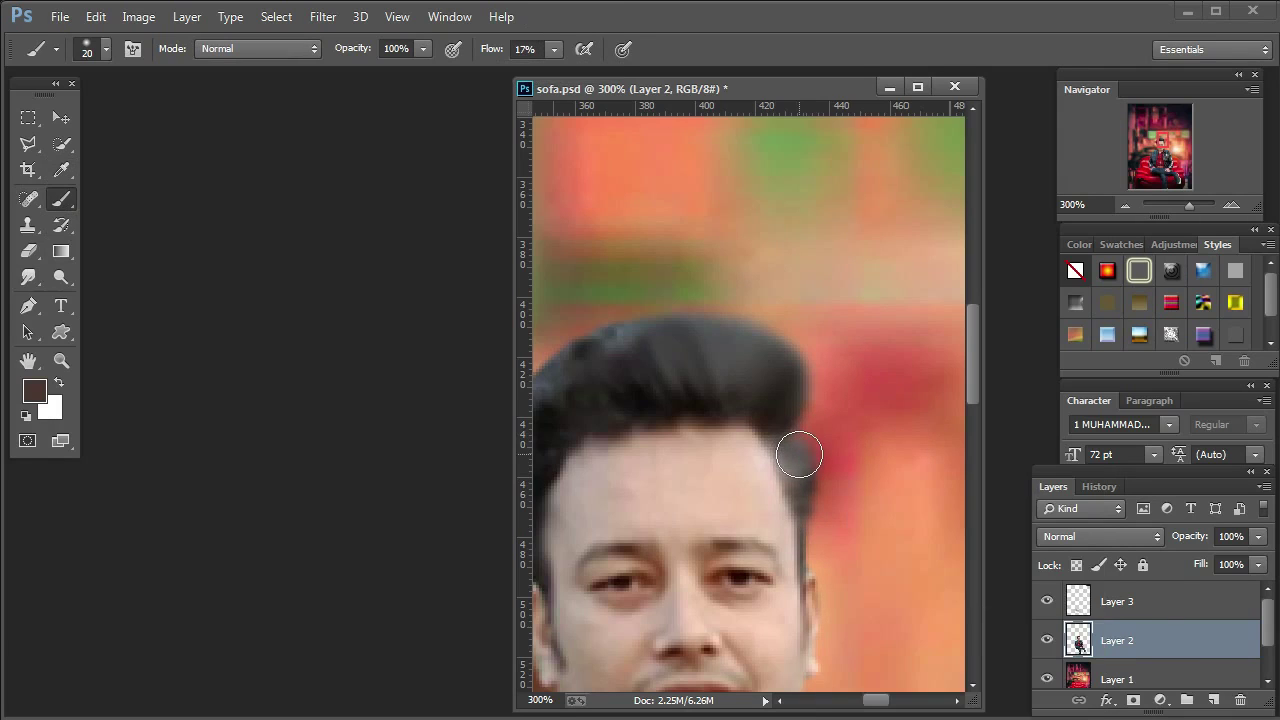
{"action": "left_click_drag", "start_coordinate": [803, 476], "coordinate": [815, 566]}
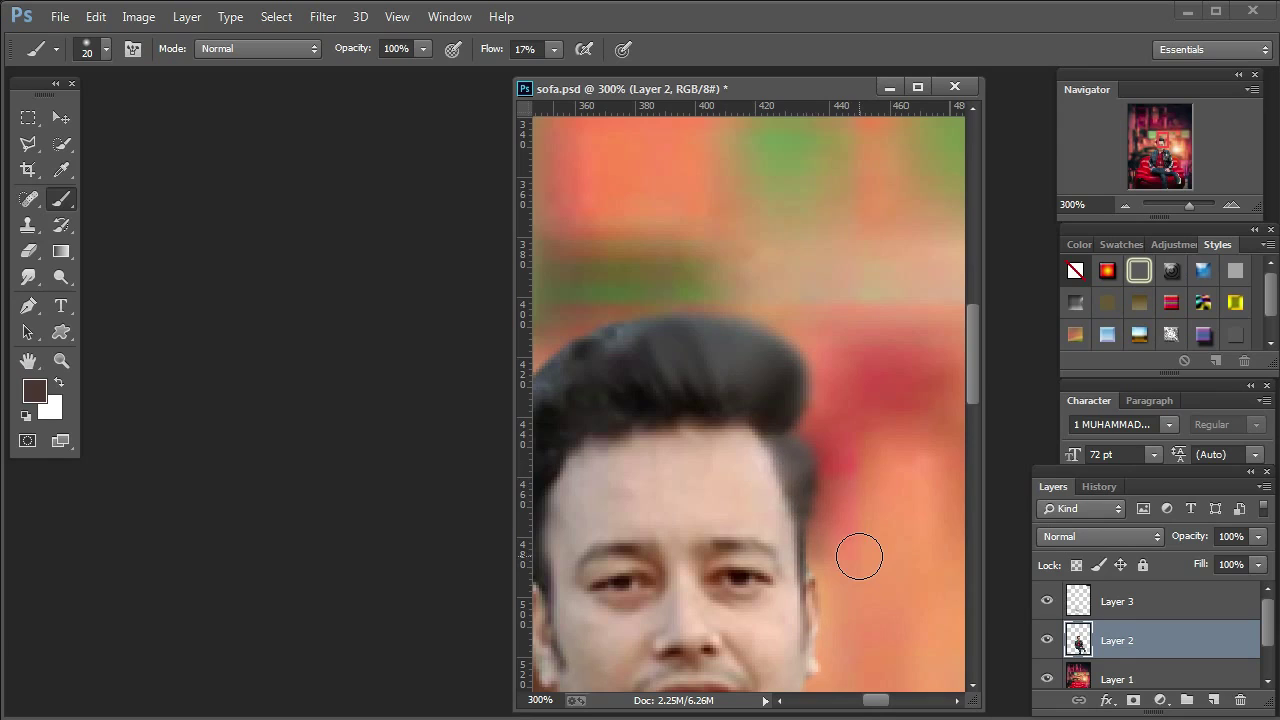
{"action": "left_click", "coordinate": [1099, 486]}
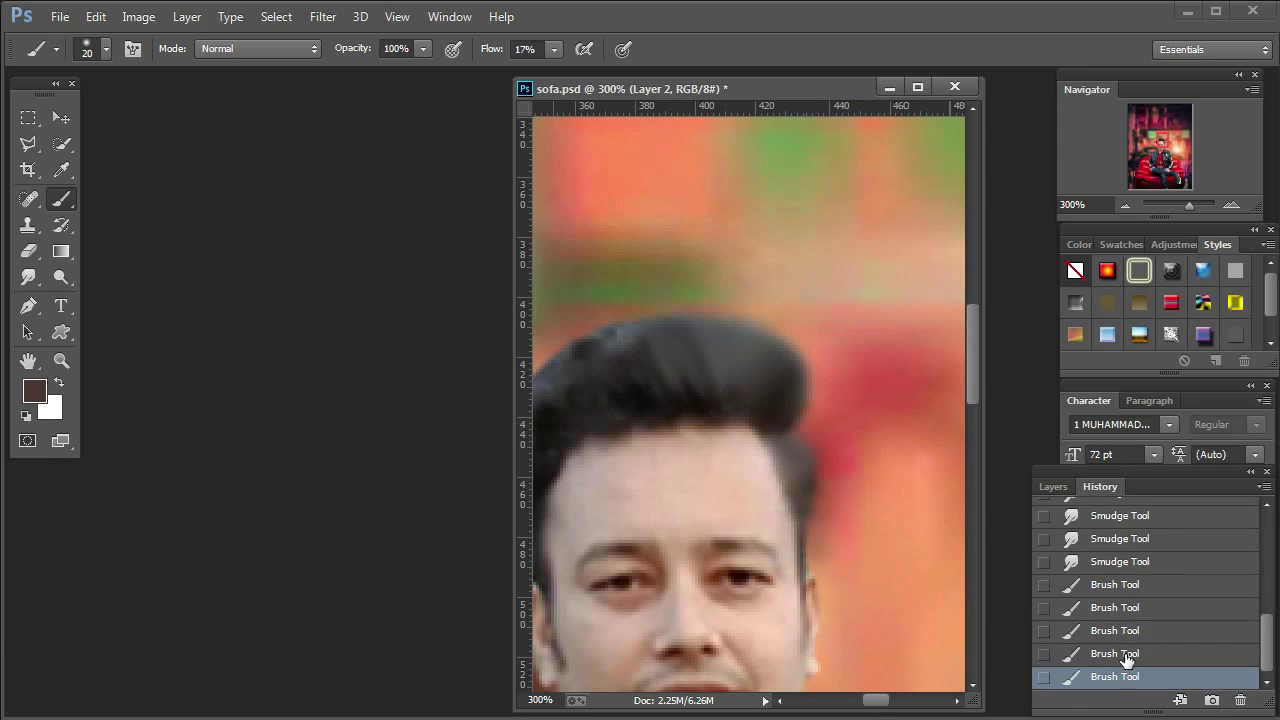
{"action": "left_click", "coordinate": [1127, 655]}
{"action": "left_click", "coordinate": [1126, 632]}
{"action": "left_click", "coordinate": [1124, 609]}
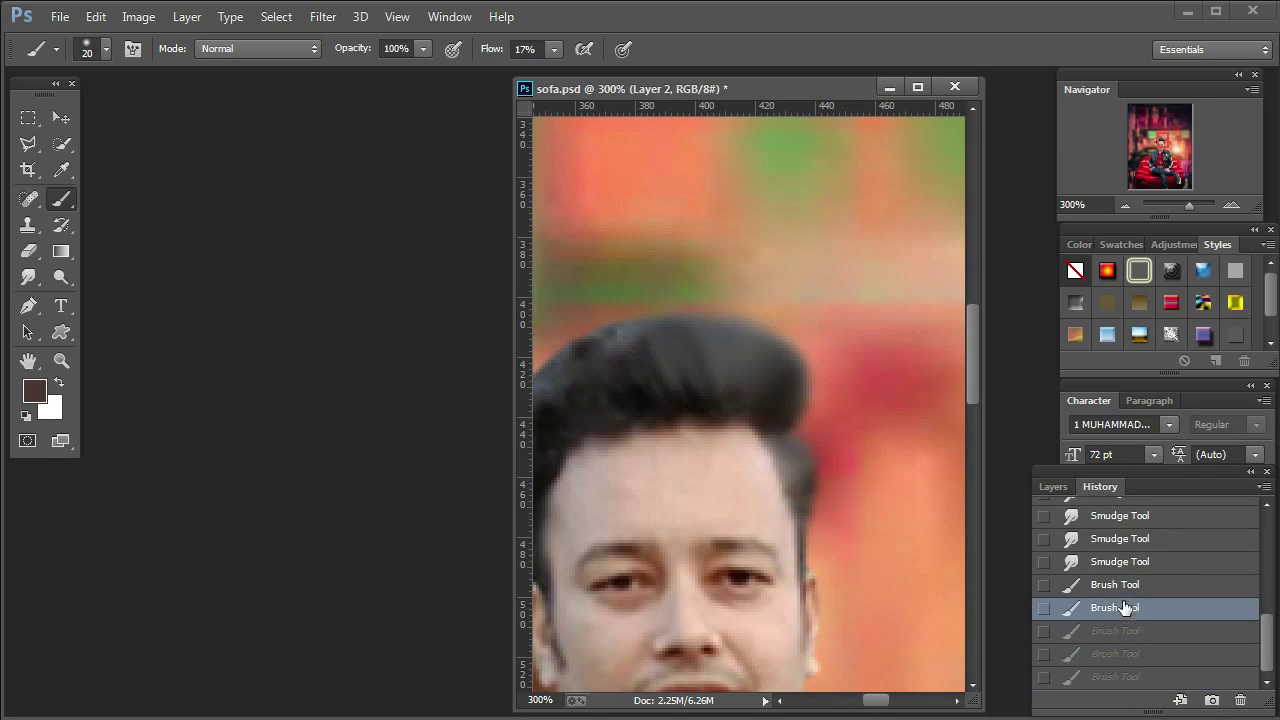
{"action": "left_click", "coordinate": [1124, 588]}
{"action": "left_click", "coordinate": [1055, 488]}
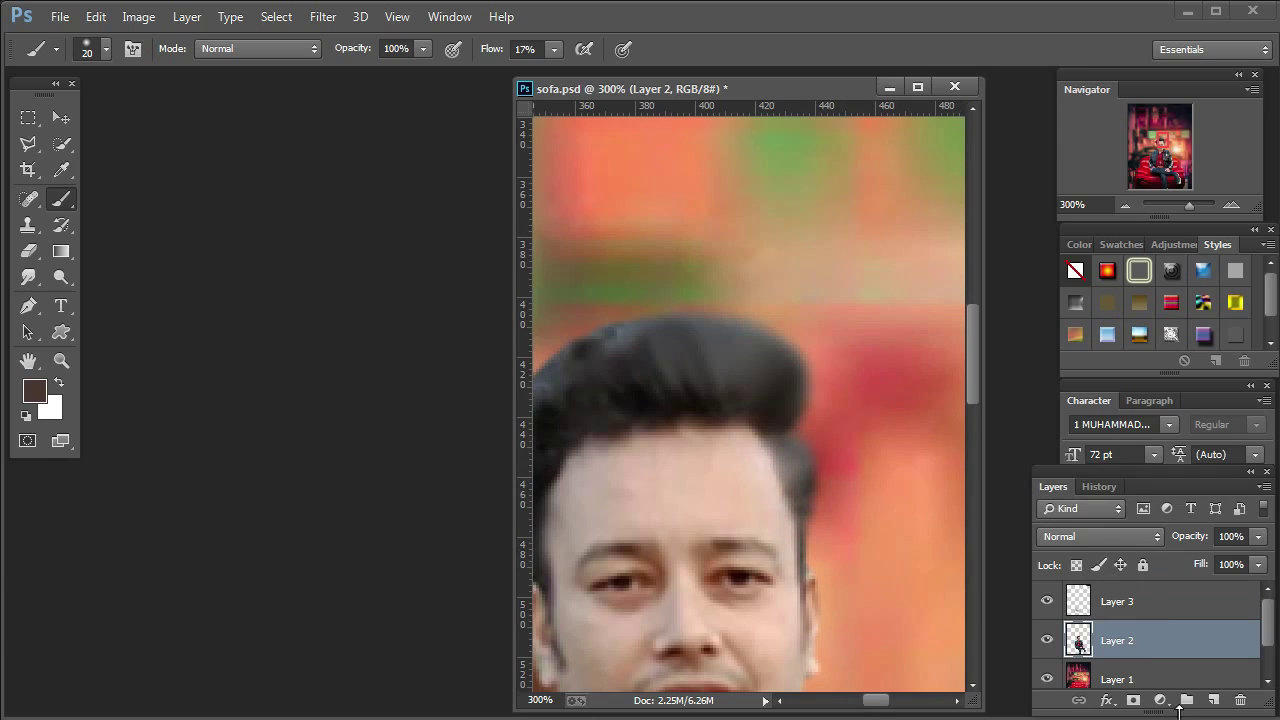
Add a new layer above Layer 2 and paint the side hair at the right-hand temple with a 22 px brush at 32% flow.
{"action": "left_click", "coordinate": [1213, 700]}
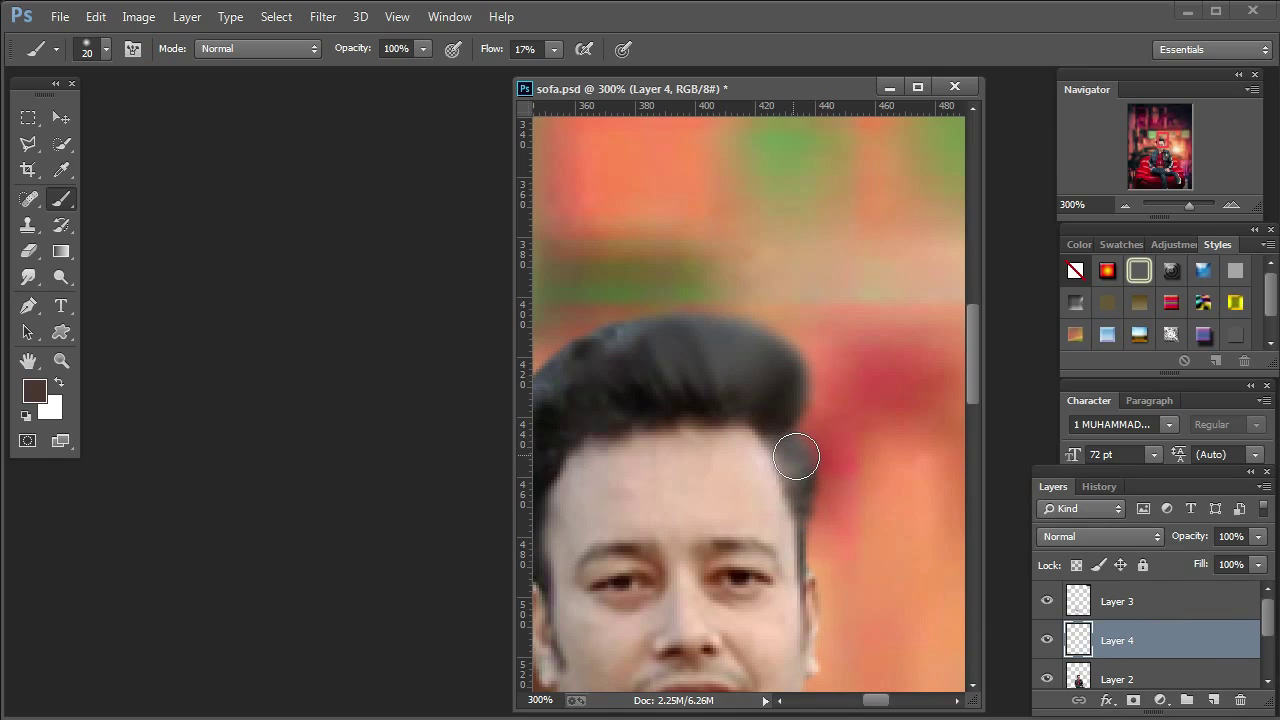
{"action": "left_click_drag", "start_coordinate": [797, 453], "coordinate": [823, 529]}
{"action": "right_click", "coordinate": [825, 525]}
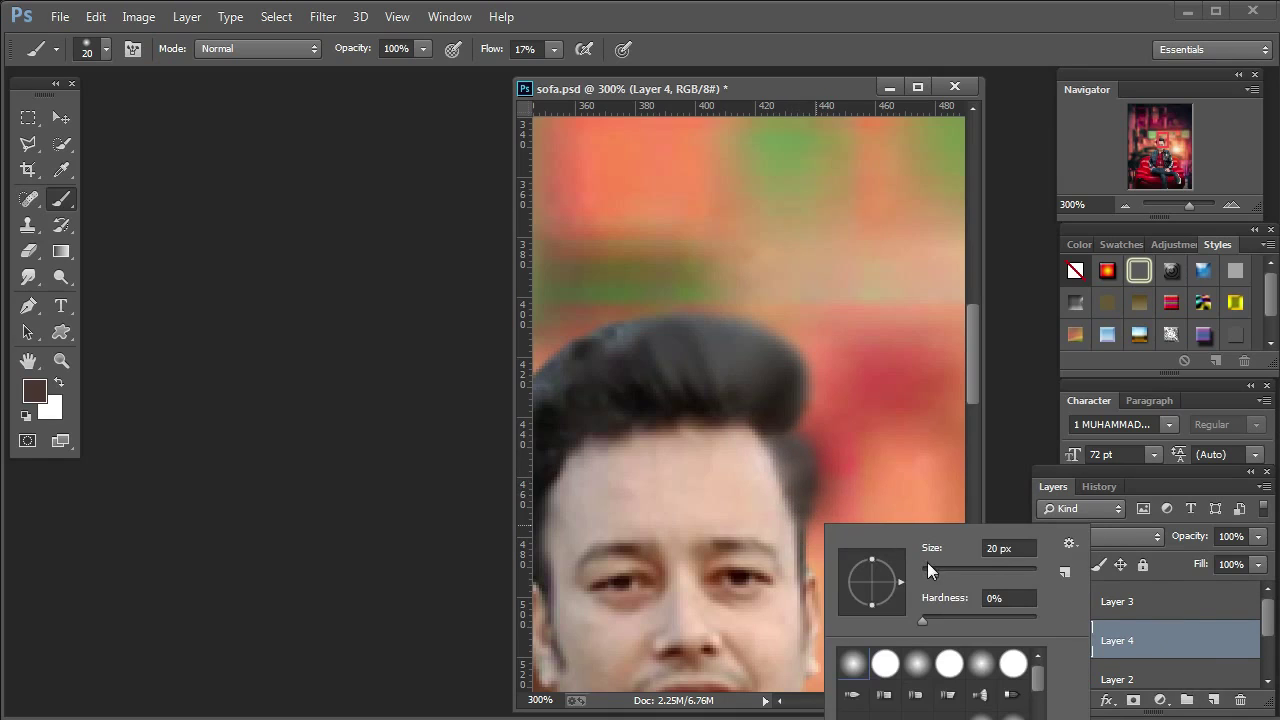
{"action": "left_click_drag", "start_coordinate": [929, 565], "coordinate": [924, 566]}
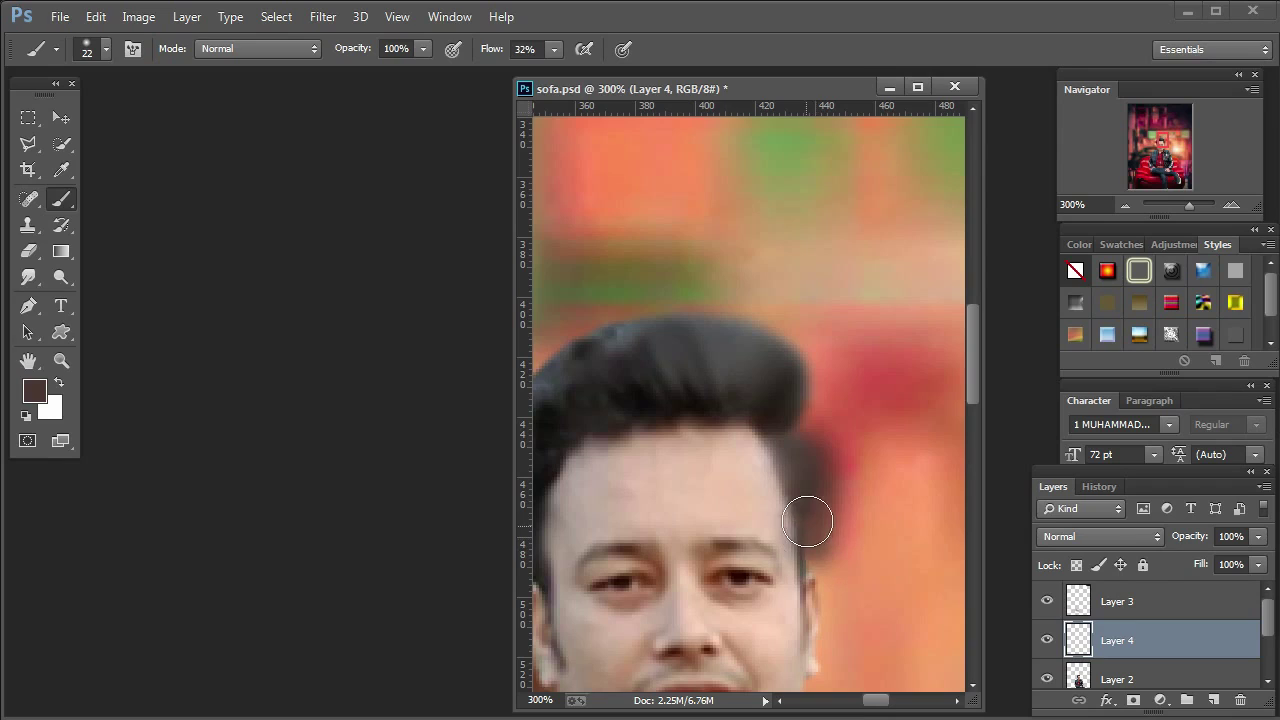
{"action": "left_click_drag", "start_coordinate": [821, 529], "coordinate": [820, 543]}
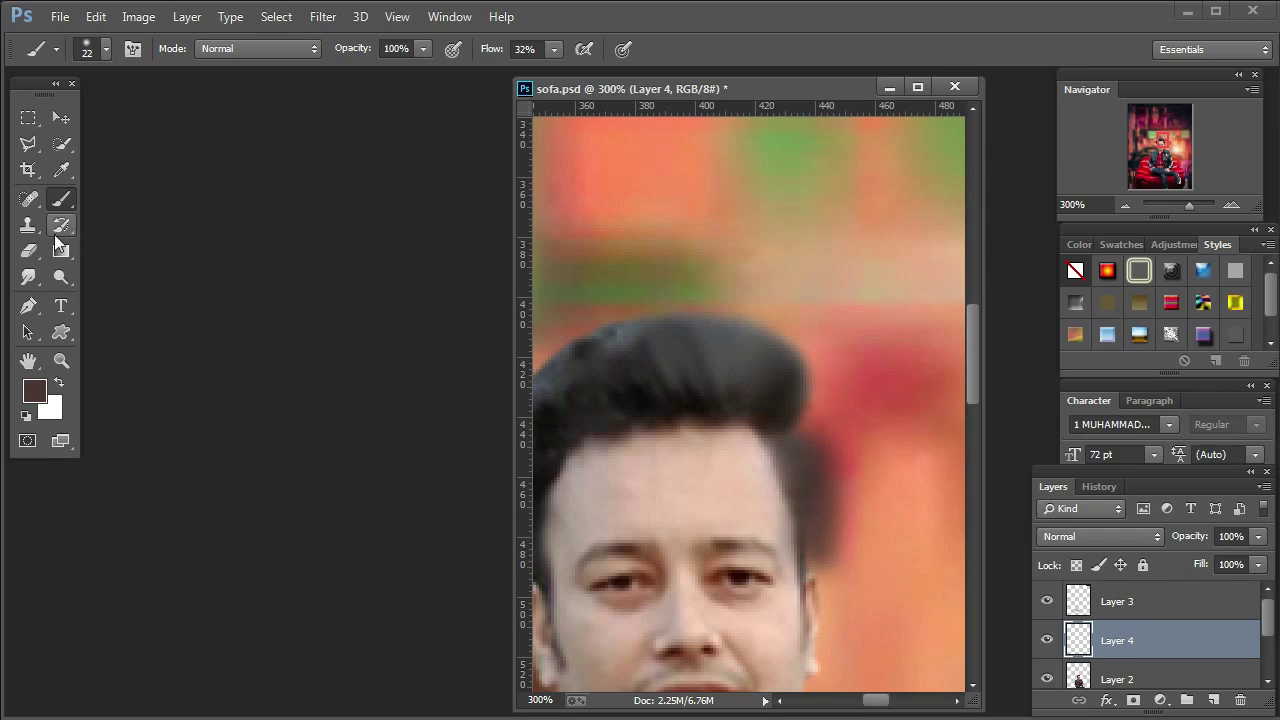
Erase the excess brown paint around the right-hand side hair on Layer 4 with a 27 px eraser.
{"action": "left_click", "coordinate": [28, 251]}
{"action": "mouse_move", "coordinate": [852, 439]}
{"action": "left_mouse_down"}
{"action": "mouse_move", "coordinate": [851, 417]}
{"action": "mouse_move", "coordinate": [863, 557]}
{"action": "mouse_move", "coordinate": [847, 545]}
{"action": "mouse_move", "coordinate": [851, 497]}
{"action": "mouse_move", "coordinate": [786, 563]}
{"action": "left_mouse_up"}
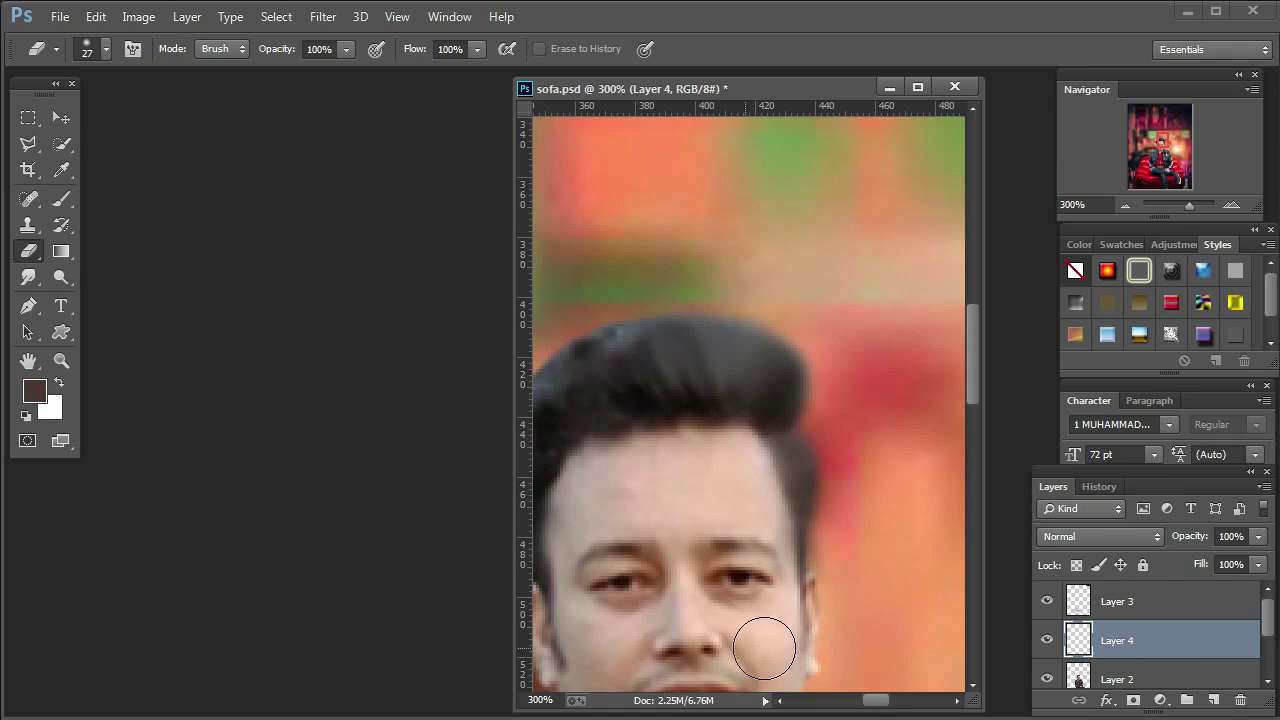
{"action": "left_click_drag", "start_coordinate": [873, 703], "coordinate": [864, 703]}
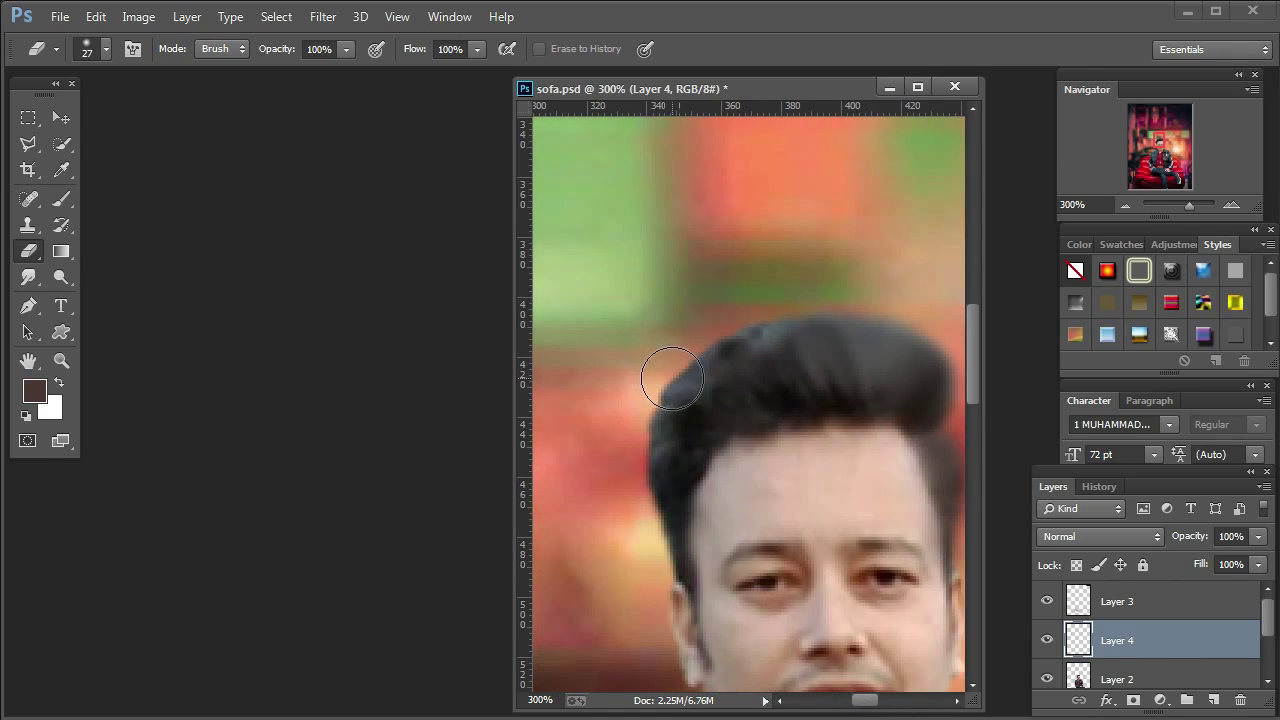
{"action": "scroll", "coordinate": [643, 363], "scroll_direction": "down", "scroll_amount": 1}
{"action": "left_click", "coordinate": [61, 361]}
{"action": "right_click", "coordinate": [589, 343]}
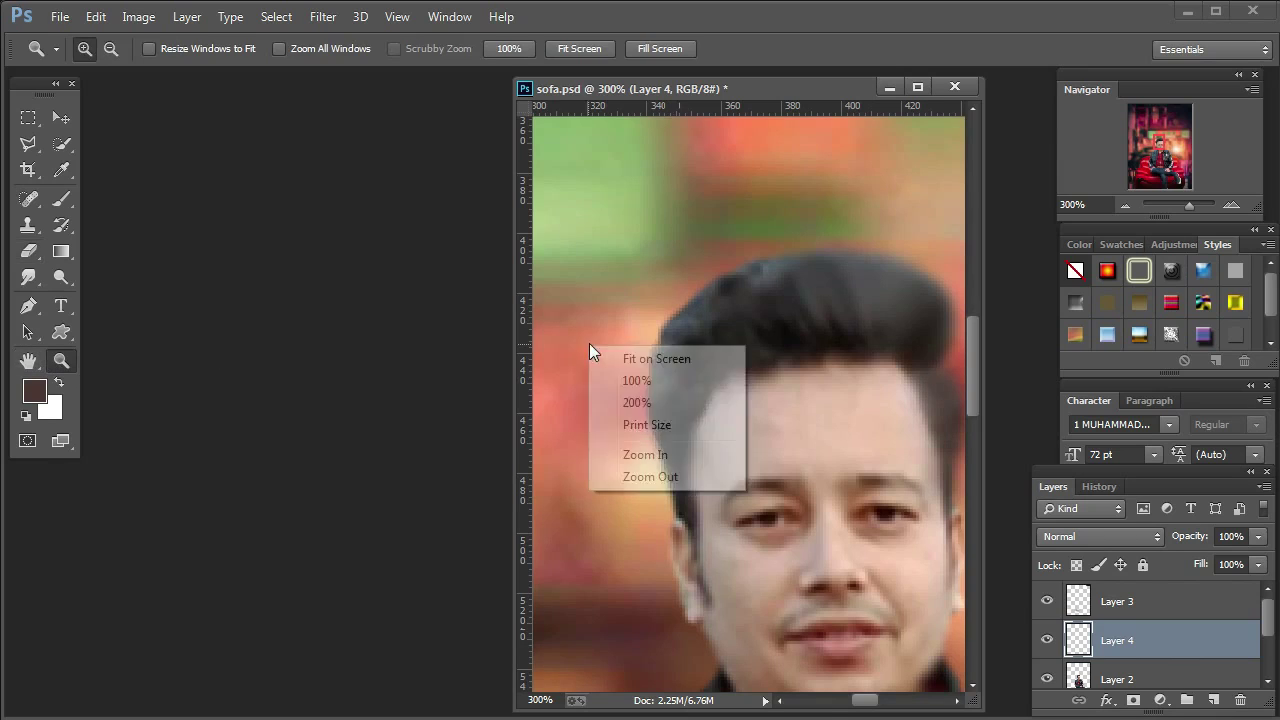
{"action": "left_click", "coordinate": [690, 358]}
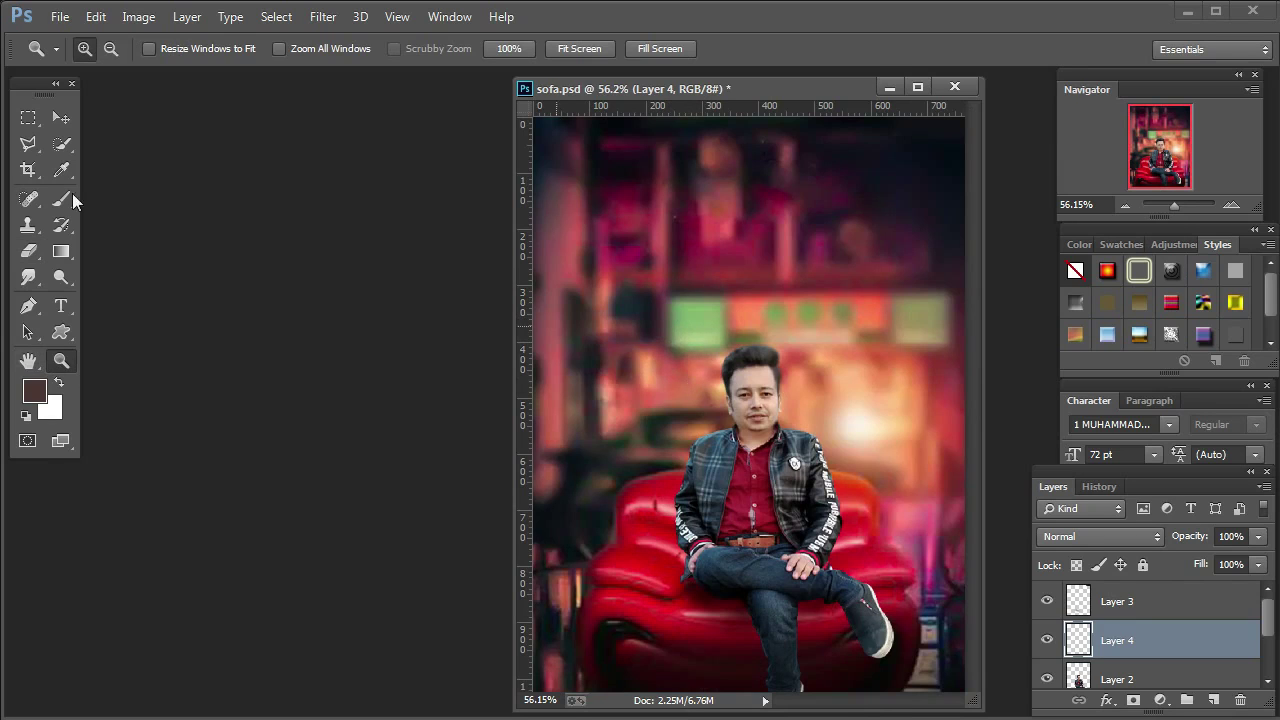
{"action": "left_click", "coordinate": [61, 118]}
{"action": "left_click", "coordinate": [323, 17]}
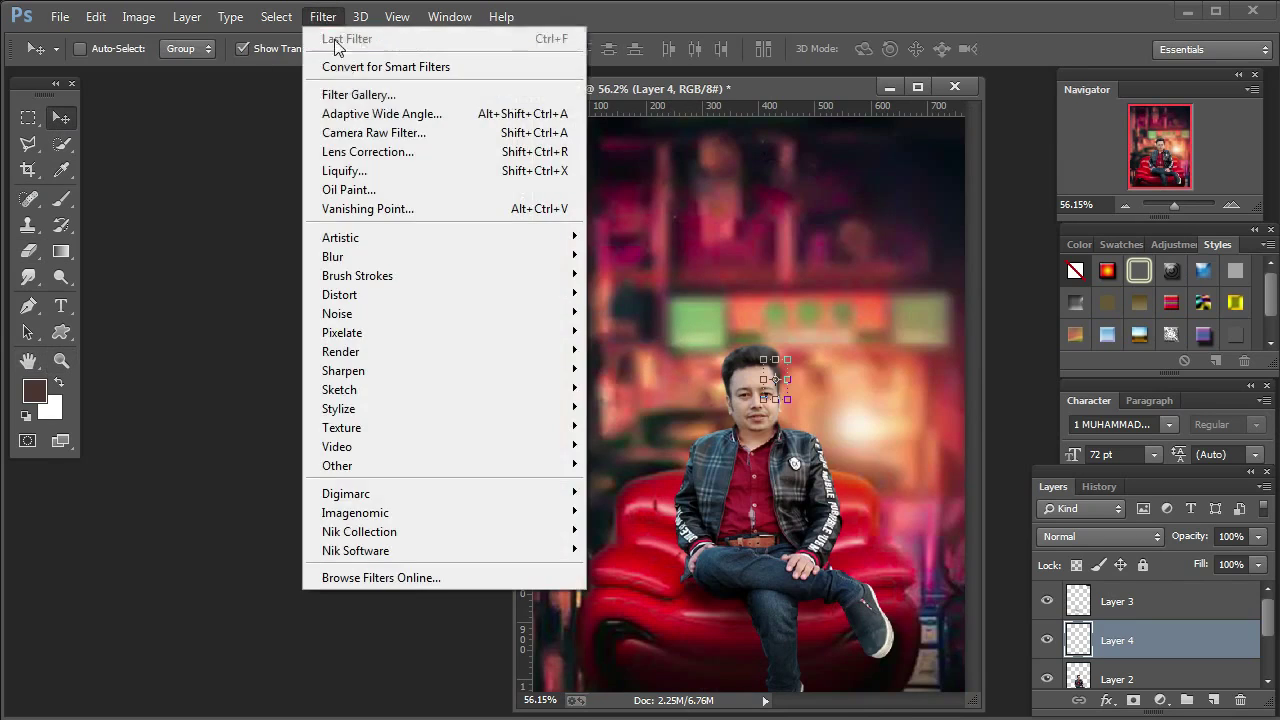
{"action": "left_click", "coordinate": [374, 132]}
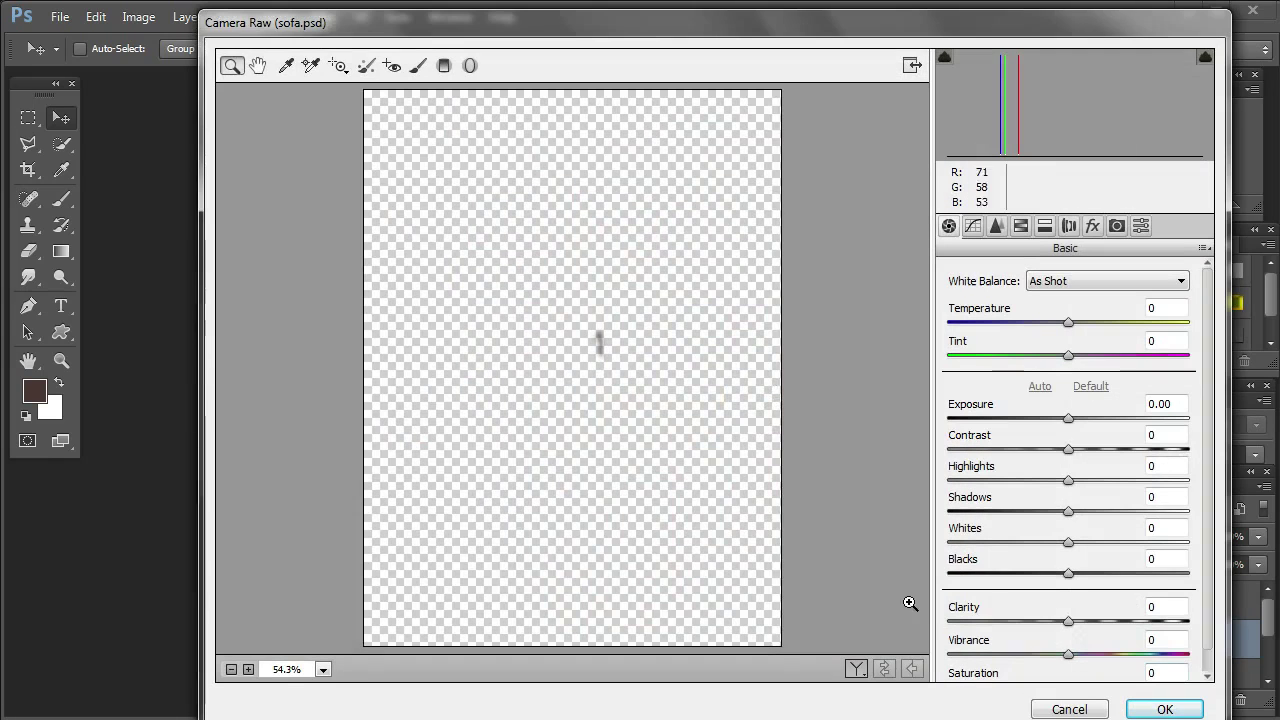
{"action": "left_click", "coordinate": [1069, 709]}
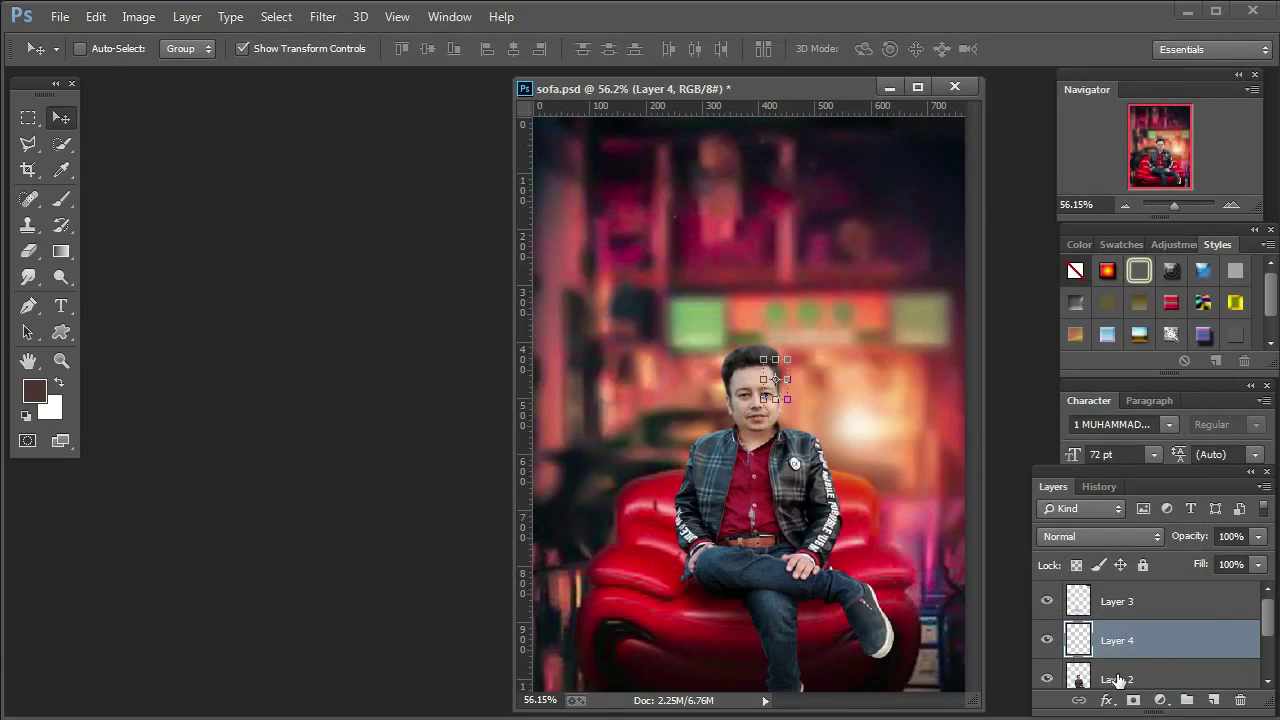
Open the Camera Raw filter on Layer 2 and set Temperature to +9, Contrast to +41 and Exposure to +0.15.
{"action": "left_click", "coordinate": [1117, 679]}
{"action": "left_click", "coordinate": [323, 16]}
{"action": "left_click", "coordinate": [376, 133]}
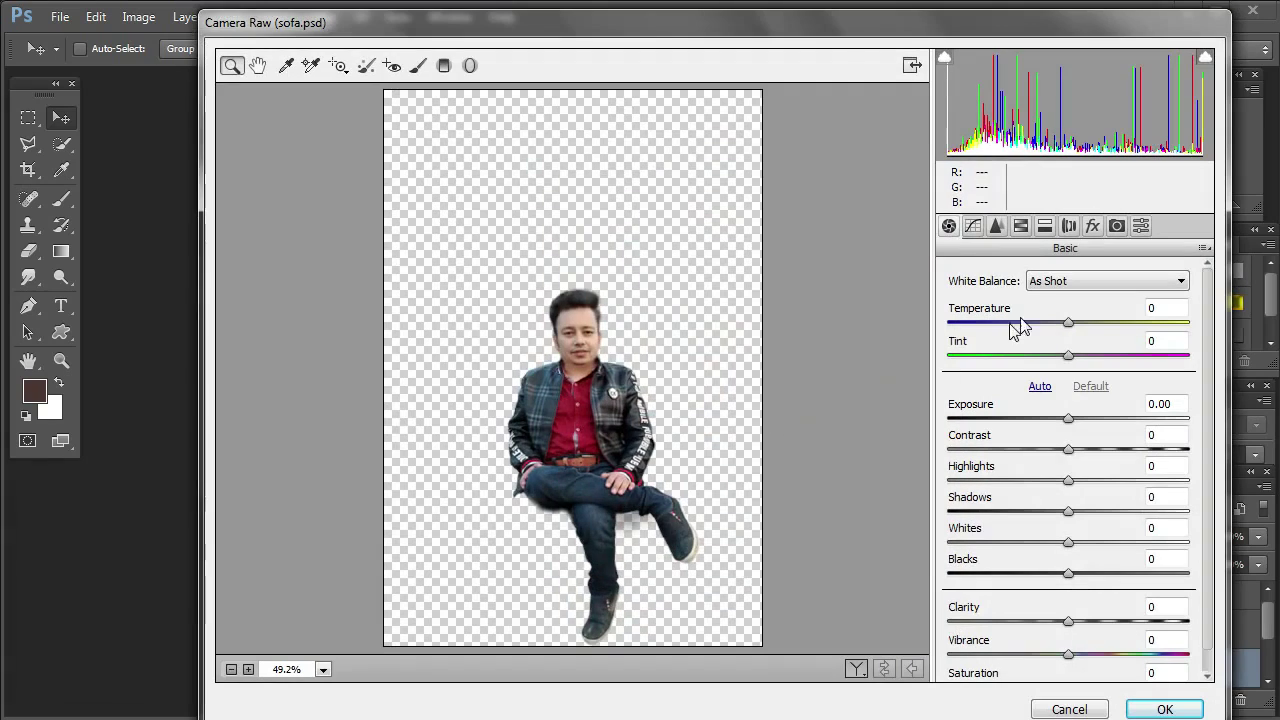
{"action": "left_click", "coordinate": [558, 359]}
{"action": "left_click", "coordinate": [565, 368]}
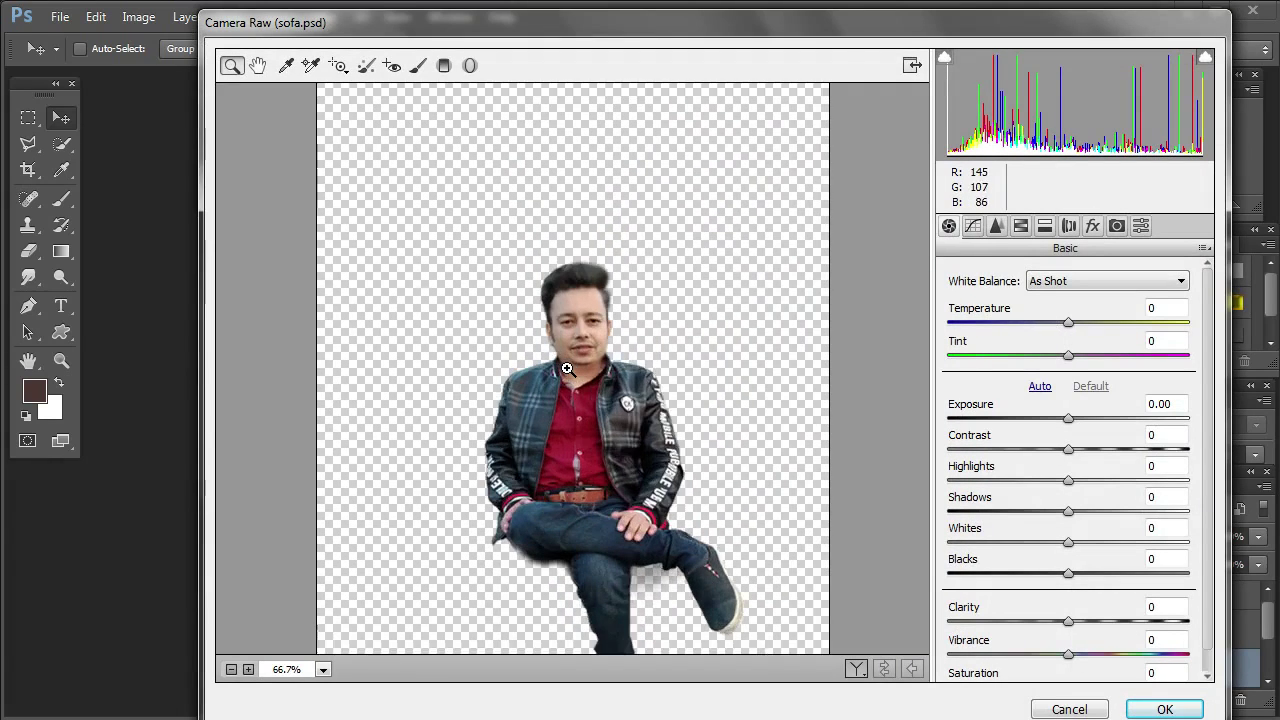
{"action": "left_click", "coordinate": [567, 369]}
{"action": "left_click_drag", "start_coordinate": [1065, 323], "coordinate": [1081, 322]}
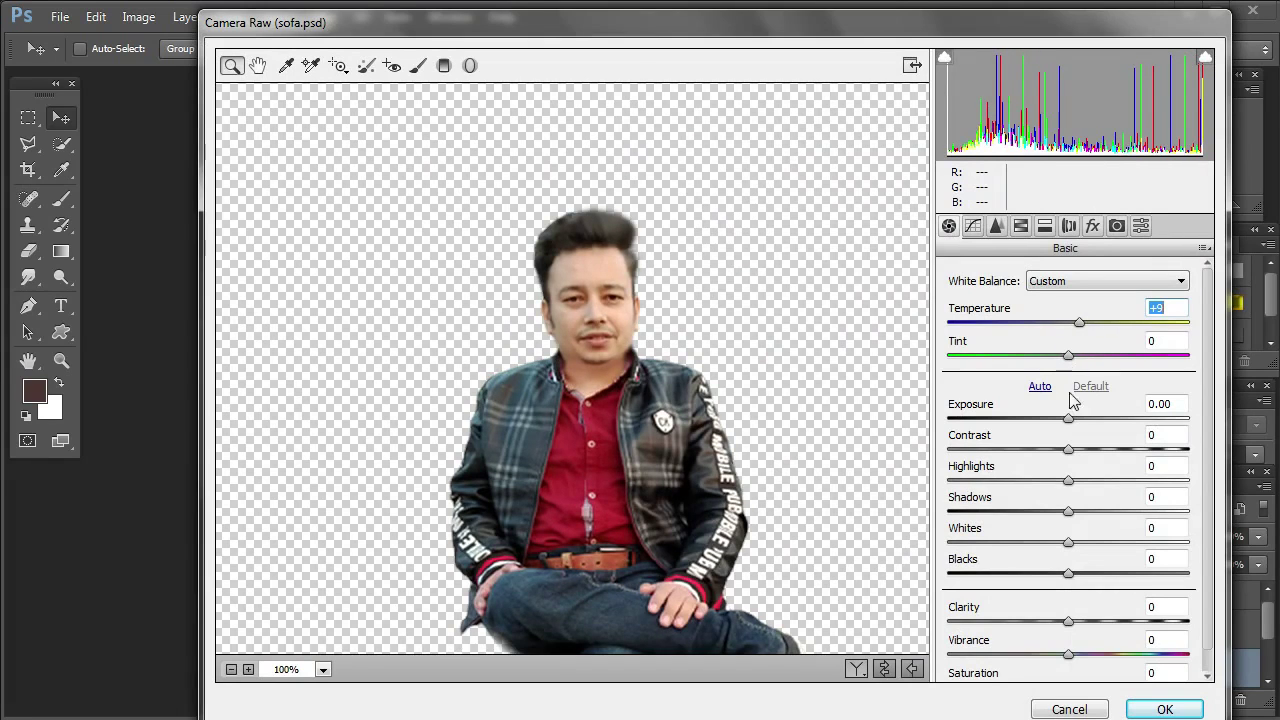
{"action": "mouse_move", "coordinate": [1068, 419]}
{"action": "left_mouse_down"}
{"action": "mouse_move", "coordinate": [1124, 450]}
{"action": "mouse_move", "coordinate": [1073, 418]}
{"action": "left_mouse_up"}
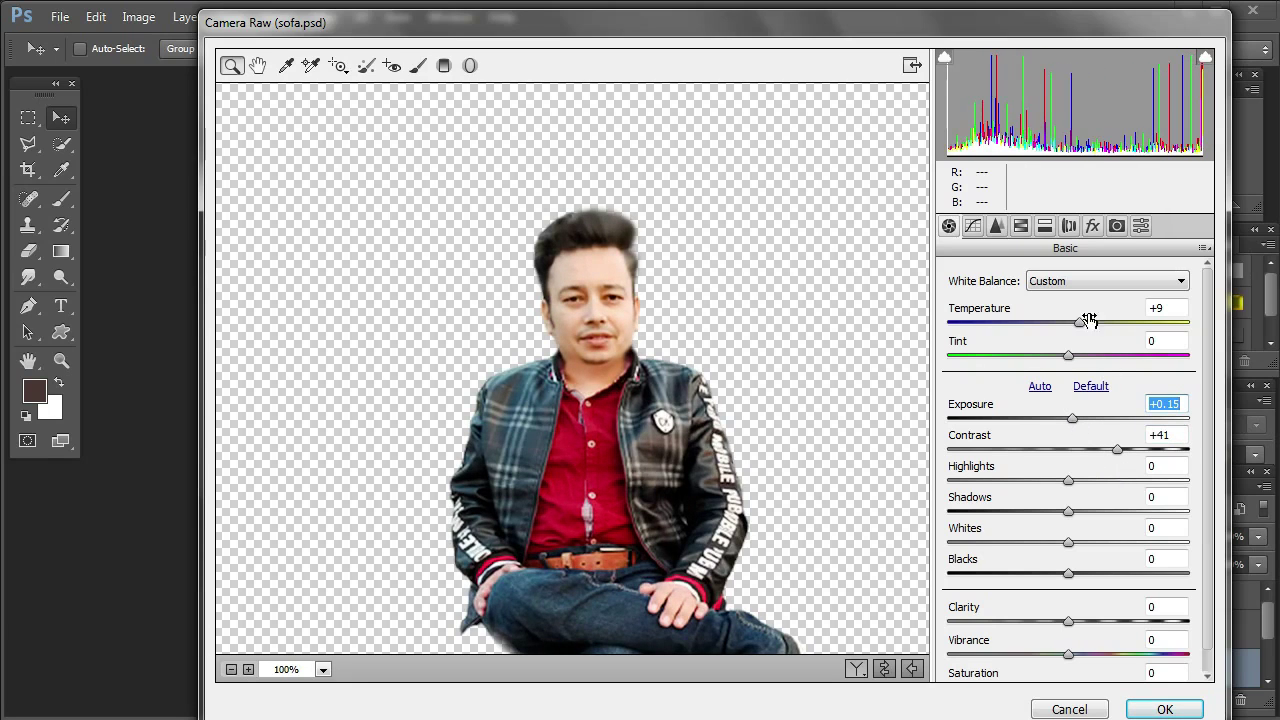
Set Temperature to +14, Shadows to -4, Clarity to -24, Vibrance to +20 and Saturation to -1 in the Camera Raw filter.
{"action": "left_click_drag", "start_coordinate": [1080, 323], "coordinate": [1086, 324]}
{"action": "mouse_move", "coordinate": [1073, 512]}
{"action": "left_mouse_down"}
{"action": "mouse_move", "coordinate": [1051, 512]}
{"action": "mouse_move", "coordinate": [1088, 514]}
{"action": "mouse_move", "coordinate": [1057, 516]}
{"action": "mouse_move", "coordinate": [1068, 516]}
{"action": "left_mouse_up"}
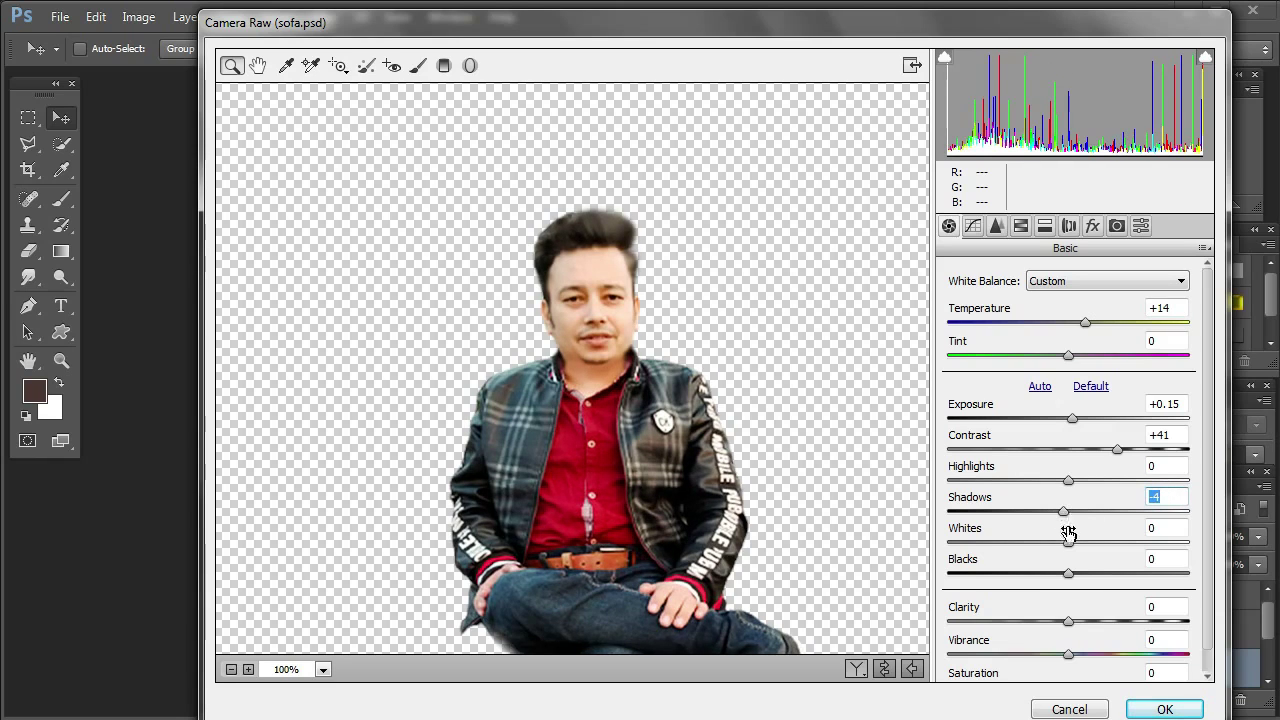
{"action": "left_click_drag", "start_coordinate": [1075, 620], "coordinate": [1074, 670]}
{"action": "scroll", "coordinate": [1083, 608], "scroll_direction": "down", "scroll_amount": 1}
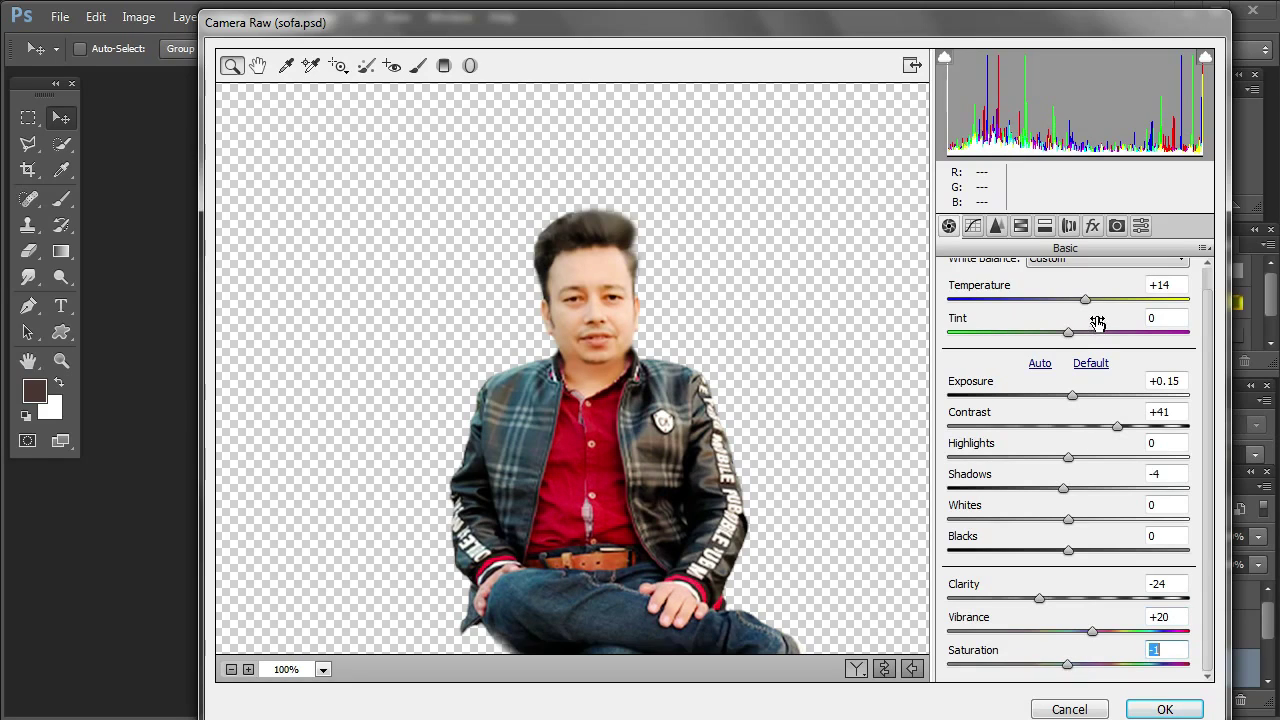
Set Contrast to +58 and Exposure to 0.00, and apply the Camera Raw filter to Layer 2.
{"action": "mouse_move", "coordinate": [1124, 432]}
{"action": "left_mouse_down"}
{"action": "mouse_move", "coordinate": [1152, 436]}
{"action": "mouse_move", "coordinate": [1138, 432]}
{"action": "left_mouse_up"}
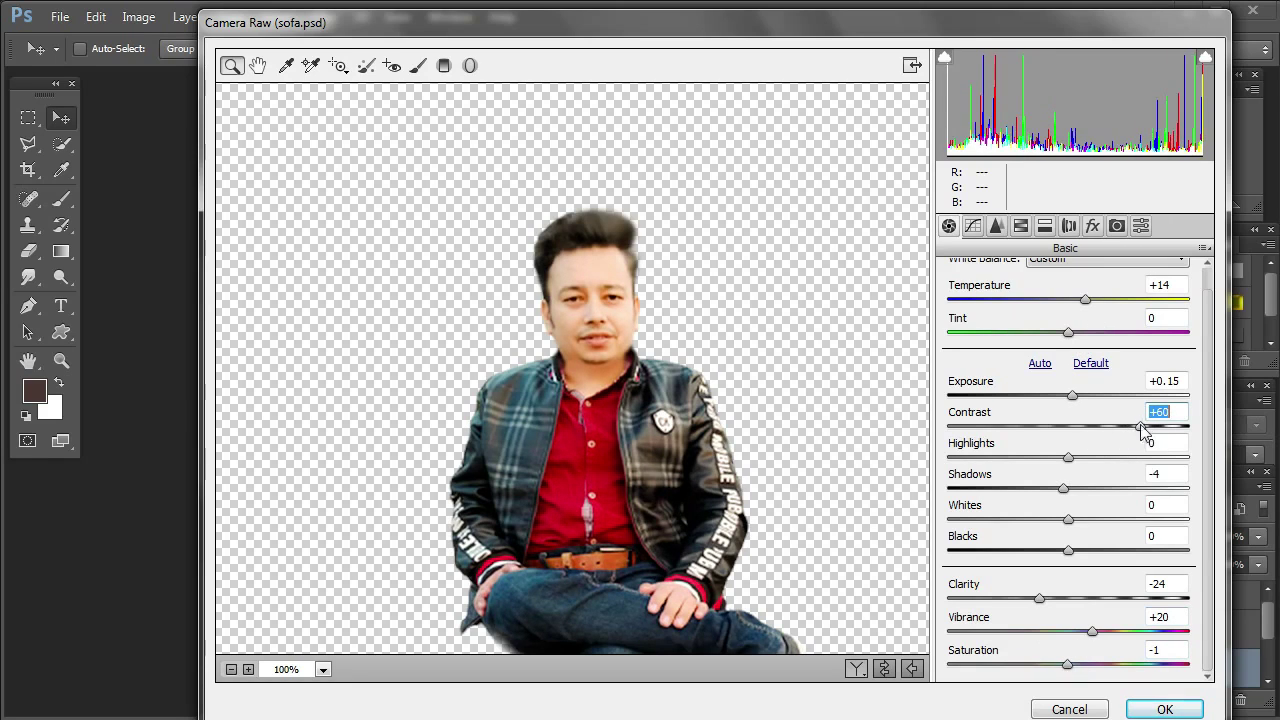
{"action": "left_click_drag", "start_coordinate": [1072, 398], "coordinate": [1070, 398]}
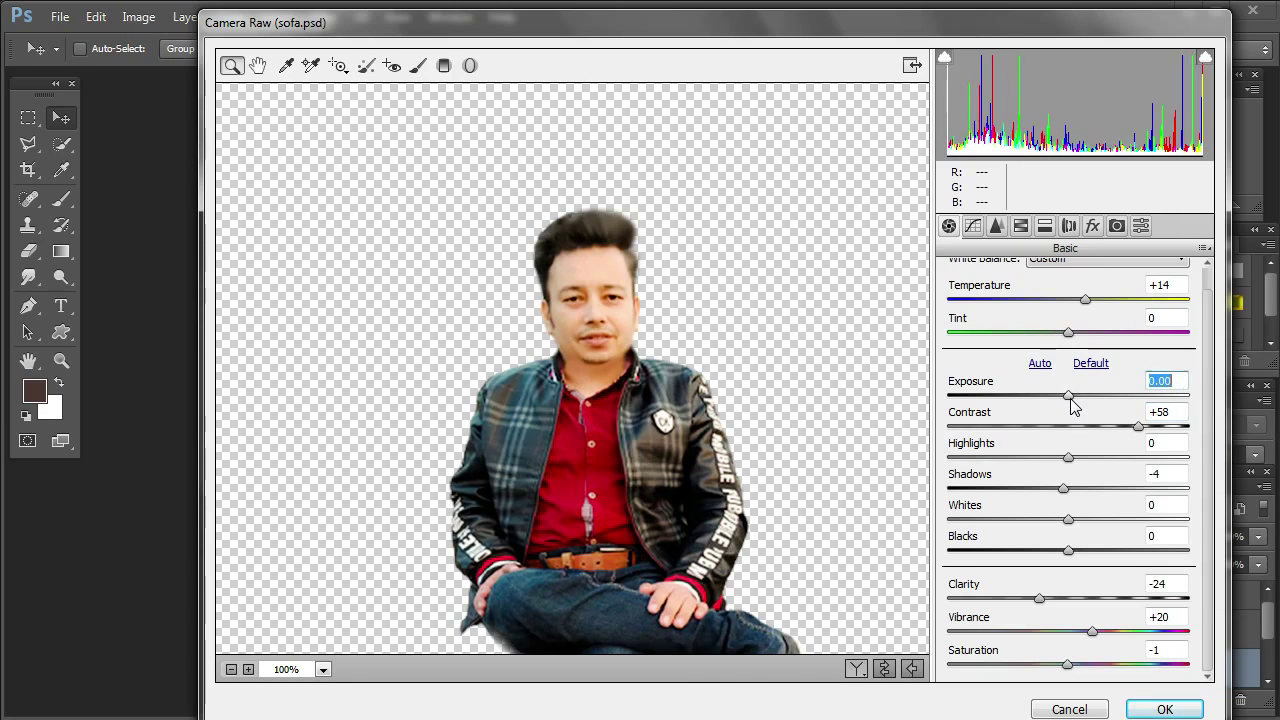
{"action": "left_click", "coordinate": [1158, 709]}
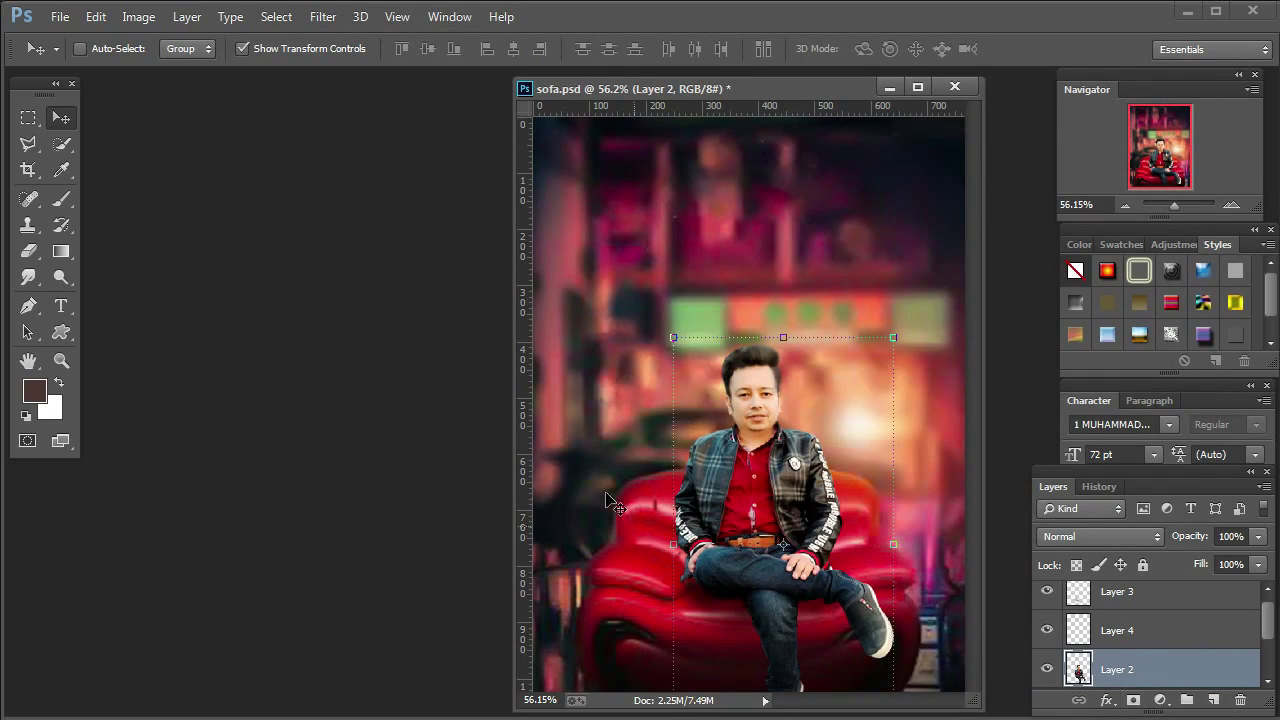
Paint small white highlights in the pupils of both eyes on Layer 2 with a 1 px brush at 32% flow.
{"action": "left_click", "coordinate": [61, 364]}
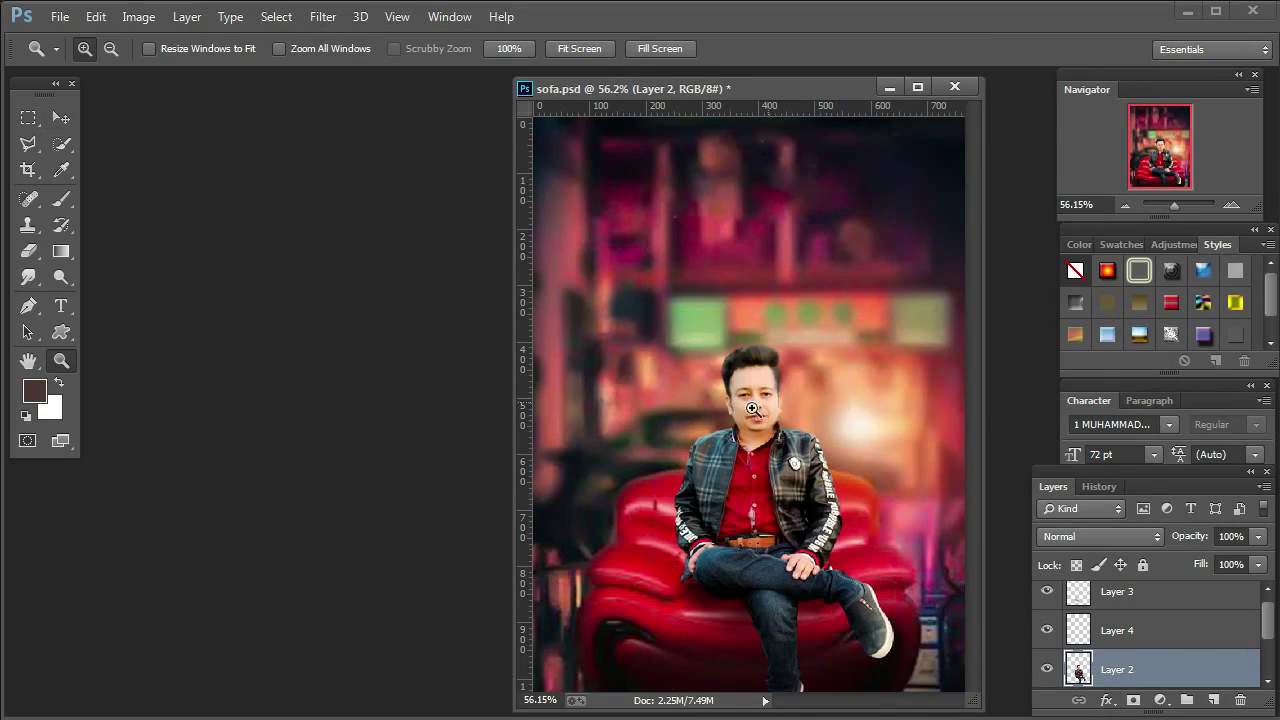
{"action": "left_click", "coordinate": [752, 408]}
{"action": "left_click", "coordinate": [737, 394]}
{"action": "right_click", "coordinate": [737, 400]}
{"action": "left_click", "coordinate": [751, 412]}
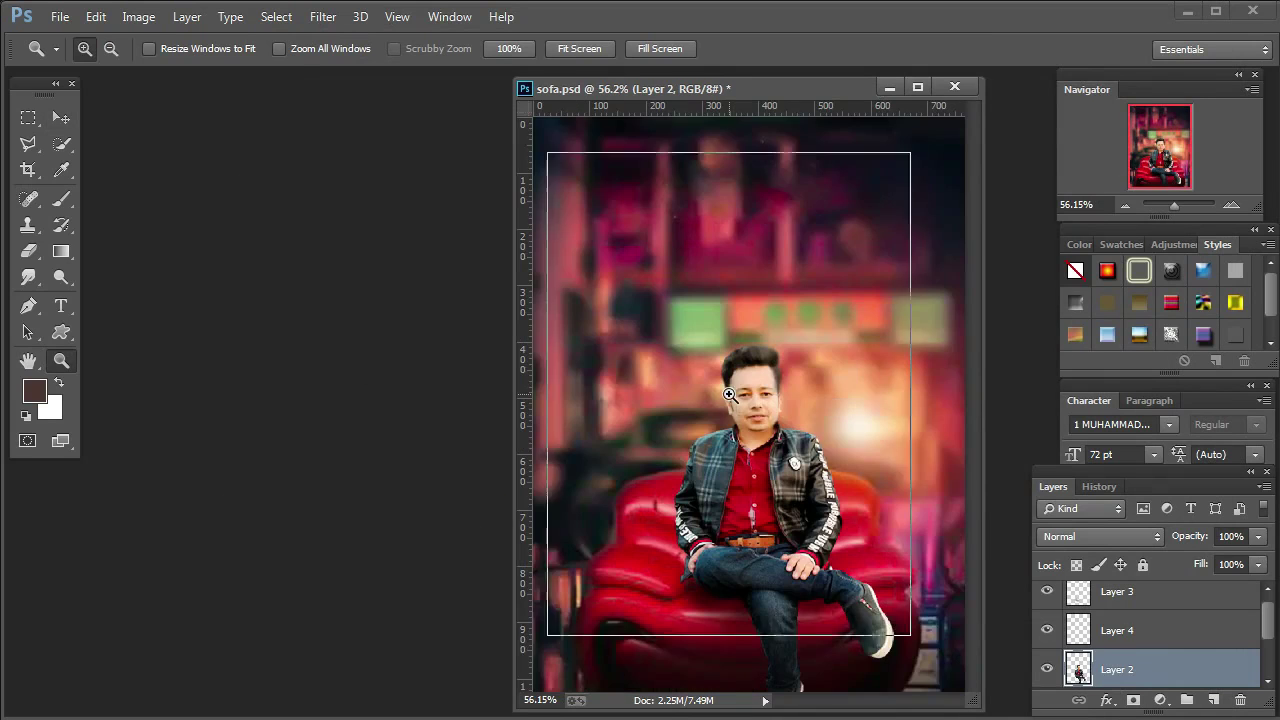
{"action": "left_click", "coordinate": [729, 395]}
{"action": "left_click", "coordinate": [734, 395]}
{"action": "left_click", "coordinate": [740, 396]}
{"action": "left_click", "coordinate": [747, 396]}
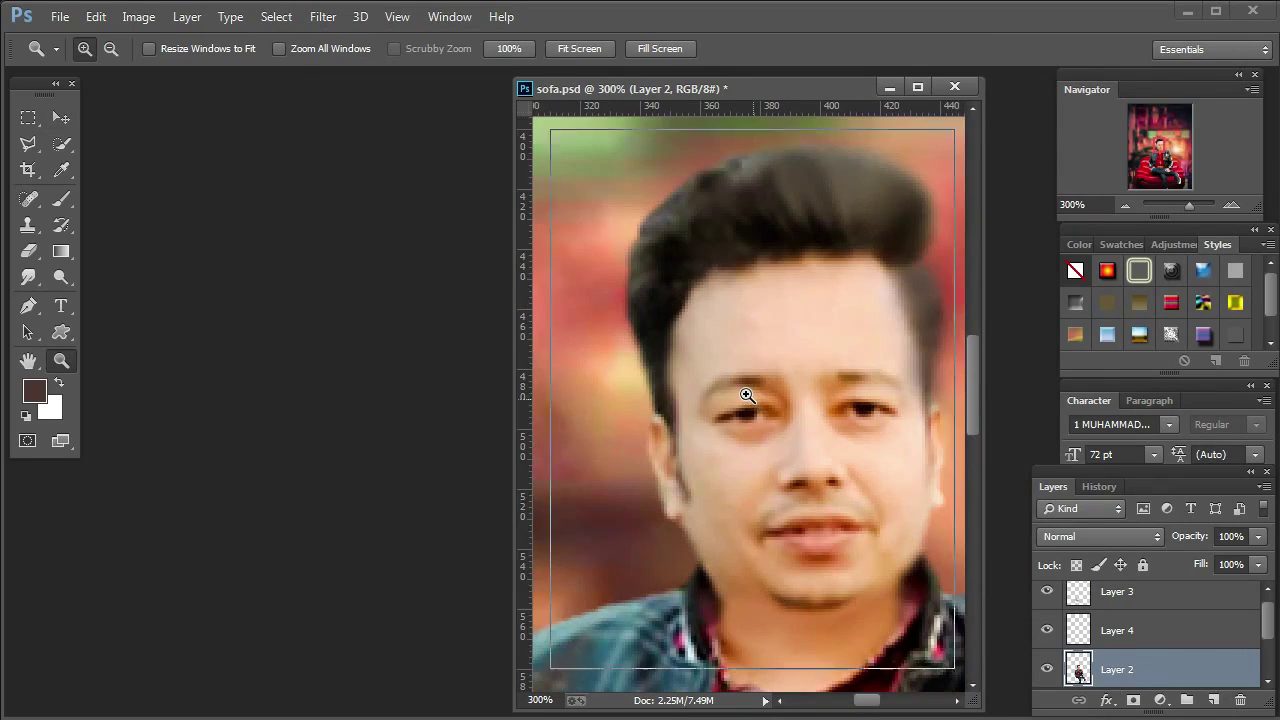
{"action": "left_click", "coordinate": [747, 396]}
{"action": "left_click", "coordinate": [749, 389]}
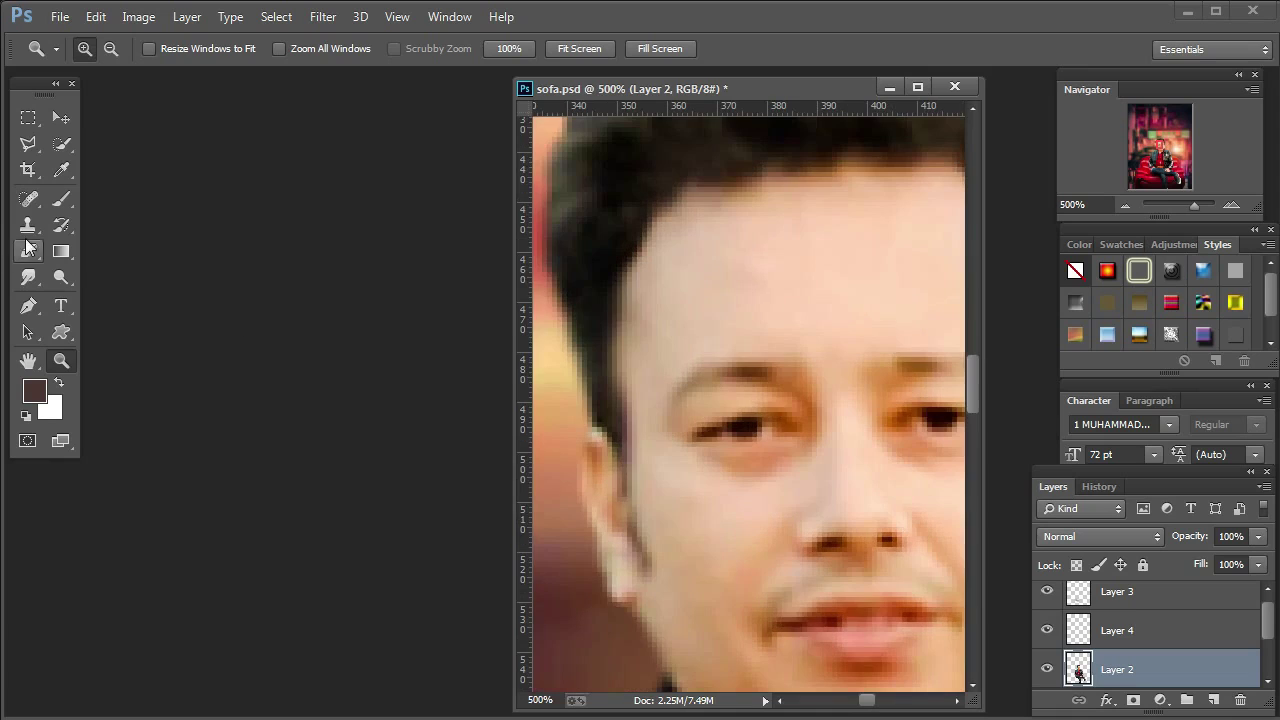
{"action": "left_click", "coordinate": [61, 199]}
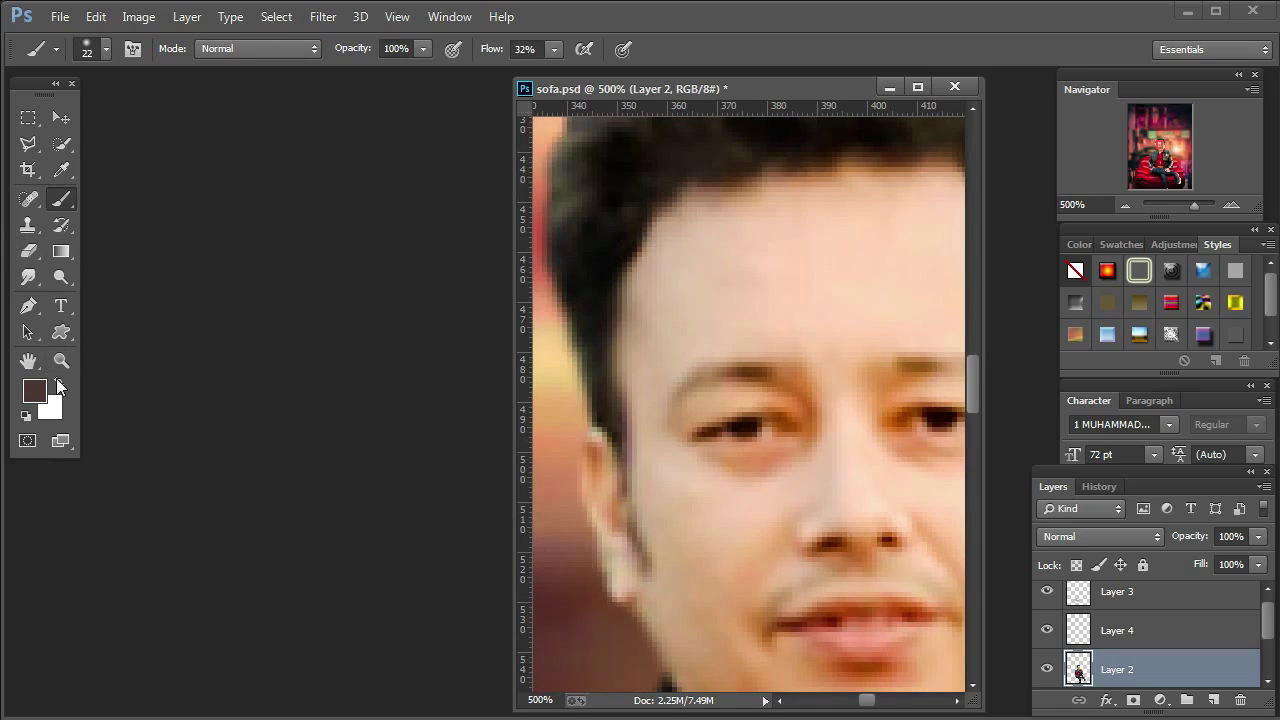
{"action": "left_click", "coordinate": [58, 383]}
{"action": "right_click", "coordinate": [750, 415]}
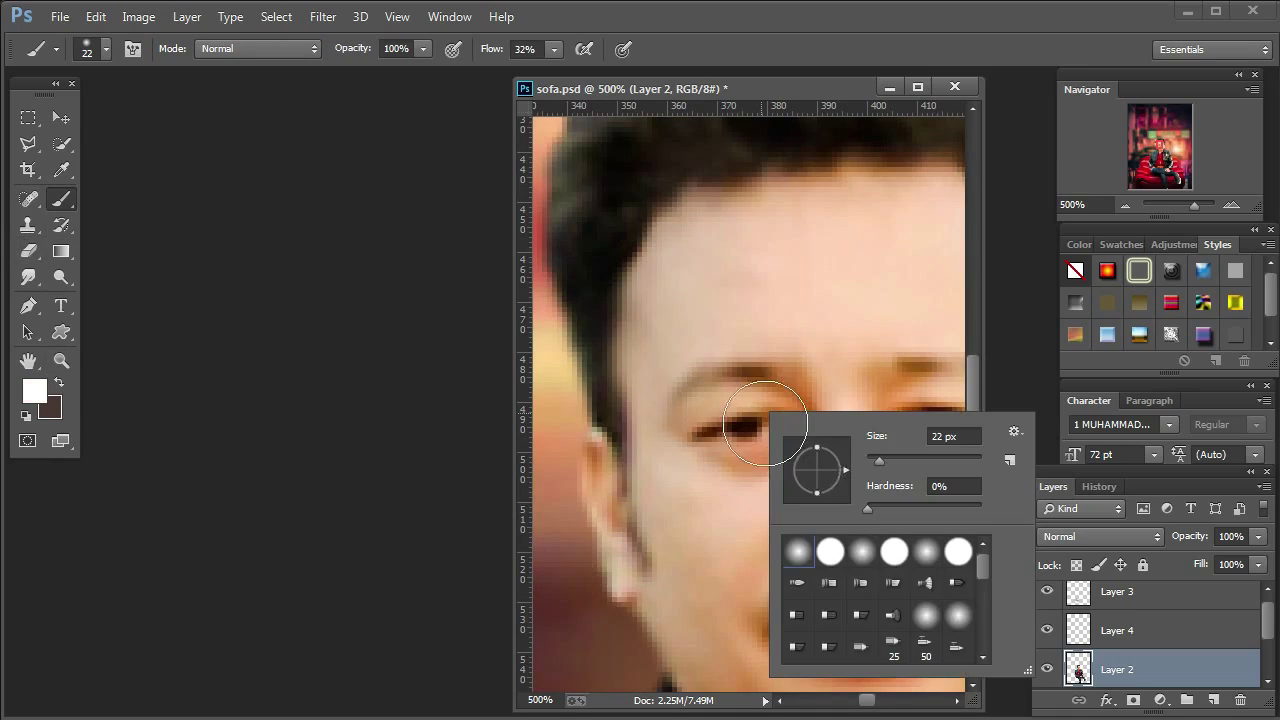
{"action": "left_click_drag", "start_coordinate": [872, 458], "coordinate": [865, 461]}
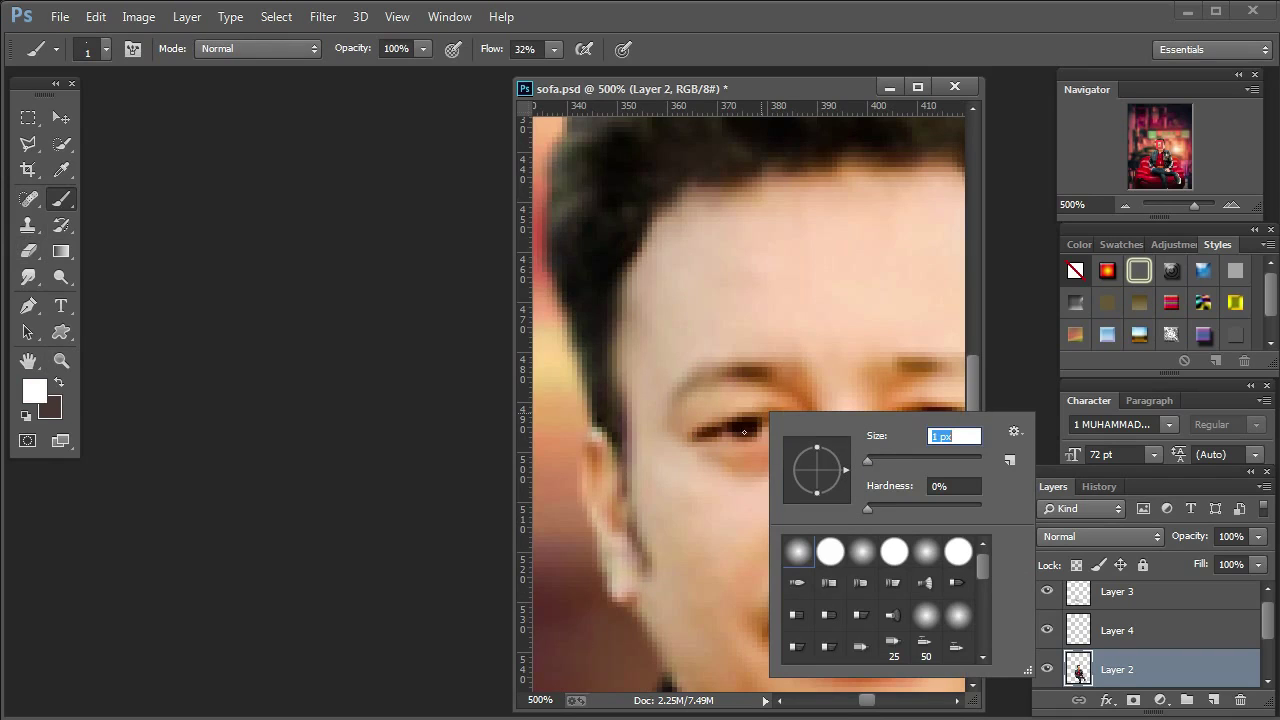
{"action": "key", "text": "Return"}
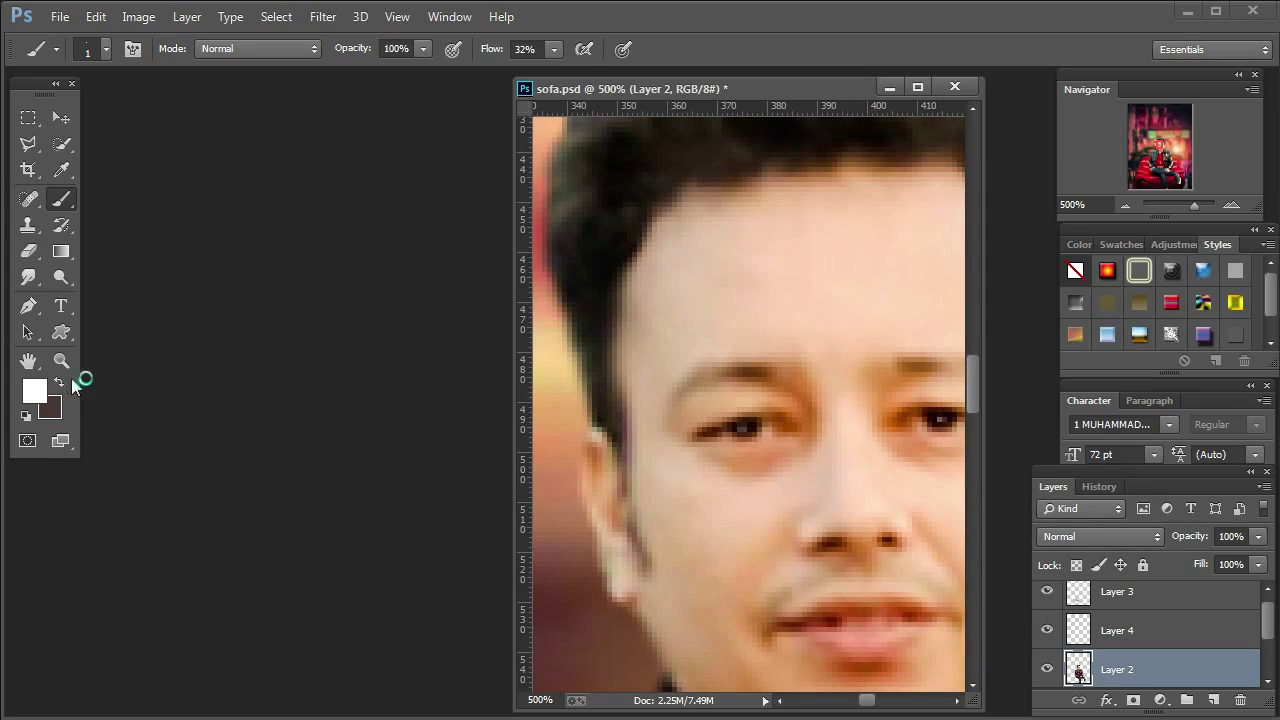
Check the retouched eyes against the whole composition and close up on the face.
{"action": "left_click", "coordinate": [61, 361]}
{"action": "right_click", "coordinate": [755, 438]}
{"action": "left_click", "coordinate": [771, 452]}
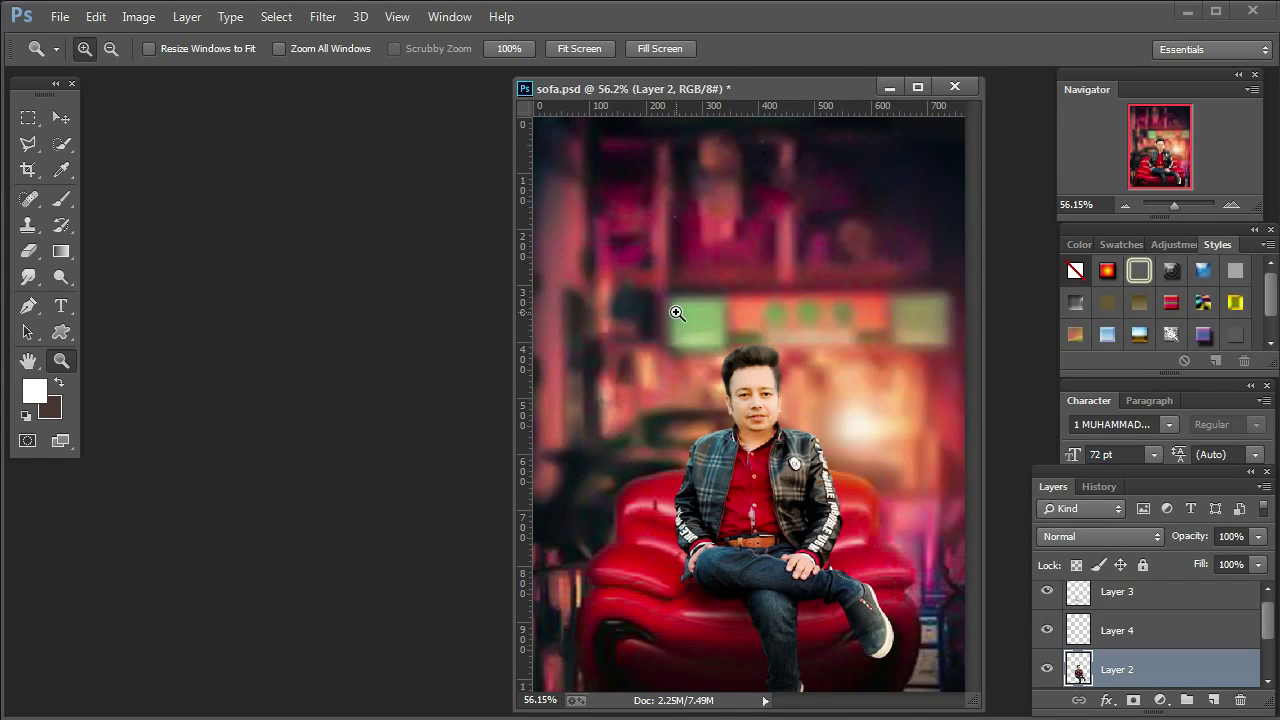
{"action": "left_click", "coordinate": [765, 376]}
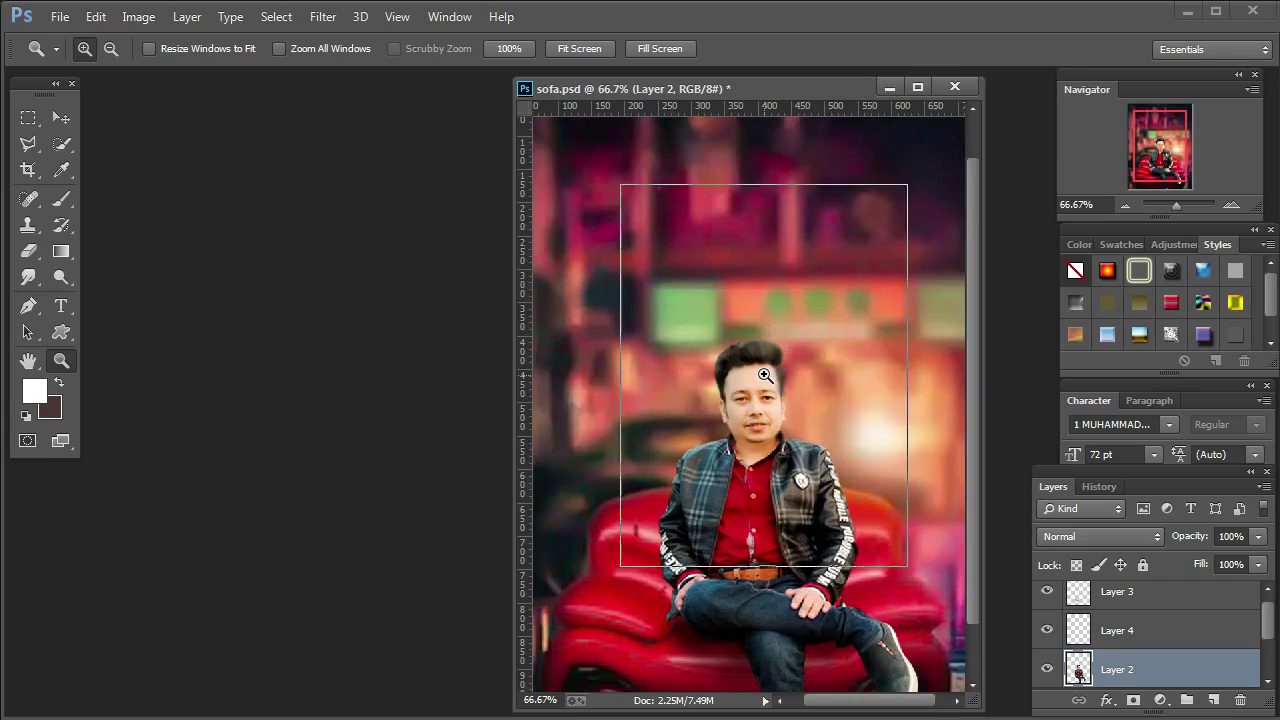
{"action": "left_click", "coordinate": [765, 376]}
{"action": "right_click", "coordinate": [765, 376]}
{"action": "left_click", "coordinate": [782, 386]}
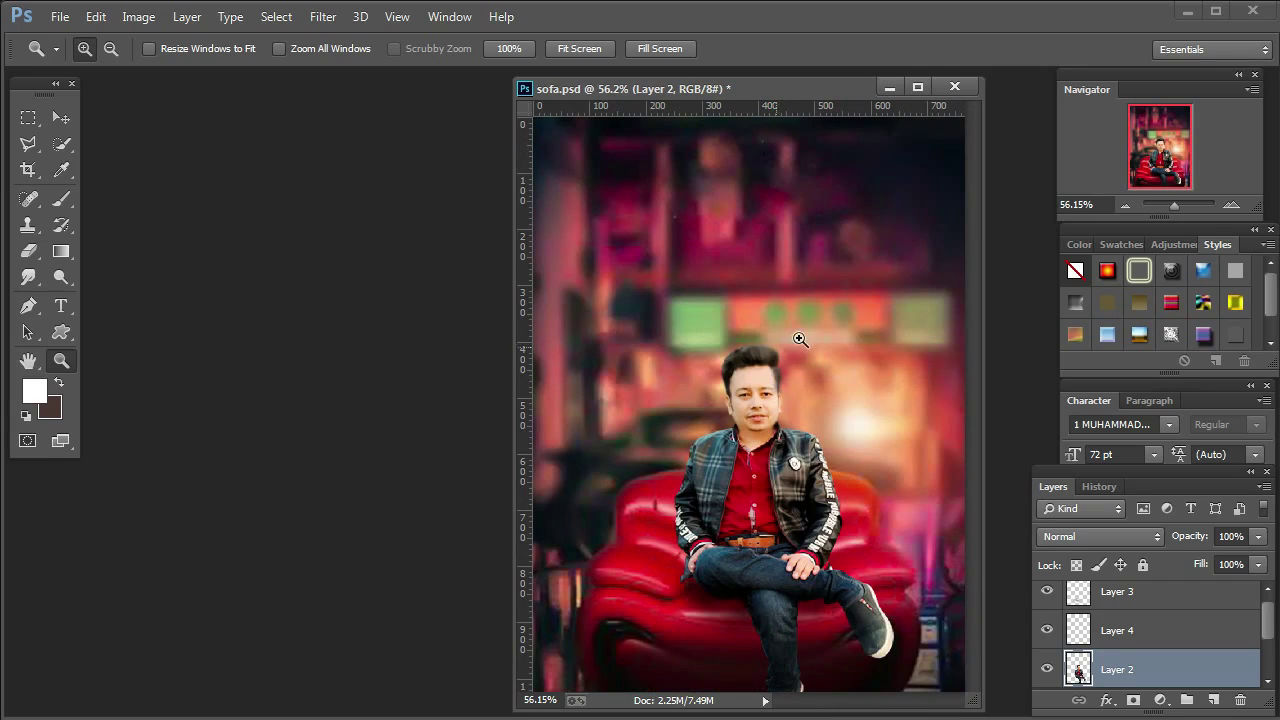
Sample the dark grey from the upper of the raised shoe as the foreground color.
{"action": "left_click", "coordinate": [868, 634]}
{"action": "left_click", "coordinate": [876, 632]}
{"action": "left_click", "coordinate": [882, 630]}
{"action": "scroll", "coordinate": [885, 587], "scroll_direction": "down", "scroll_amount": 2}
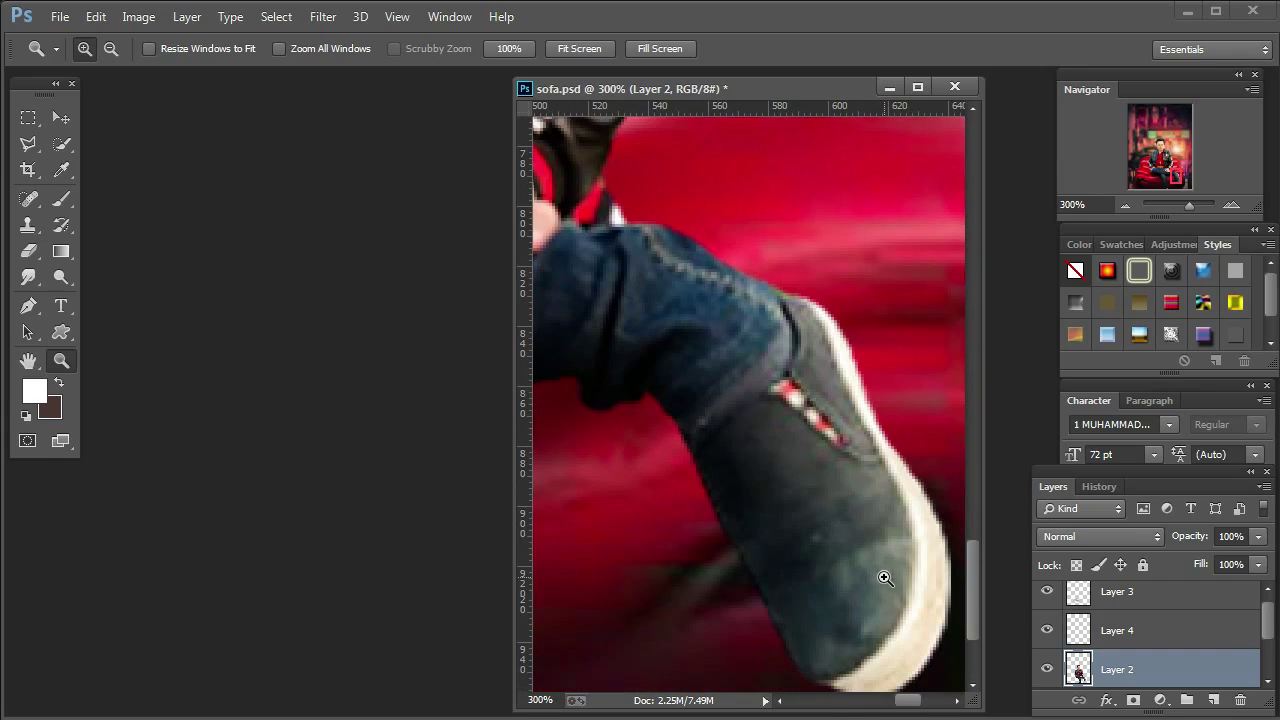
{"action": "left_click", "coordinate": [61, 170]}
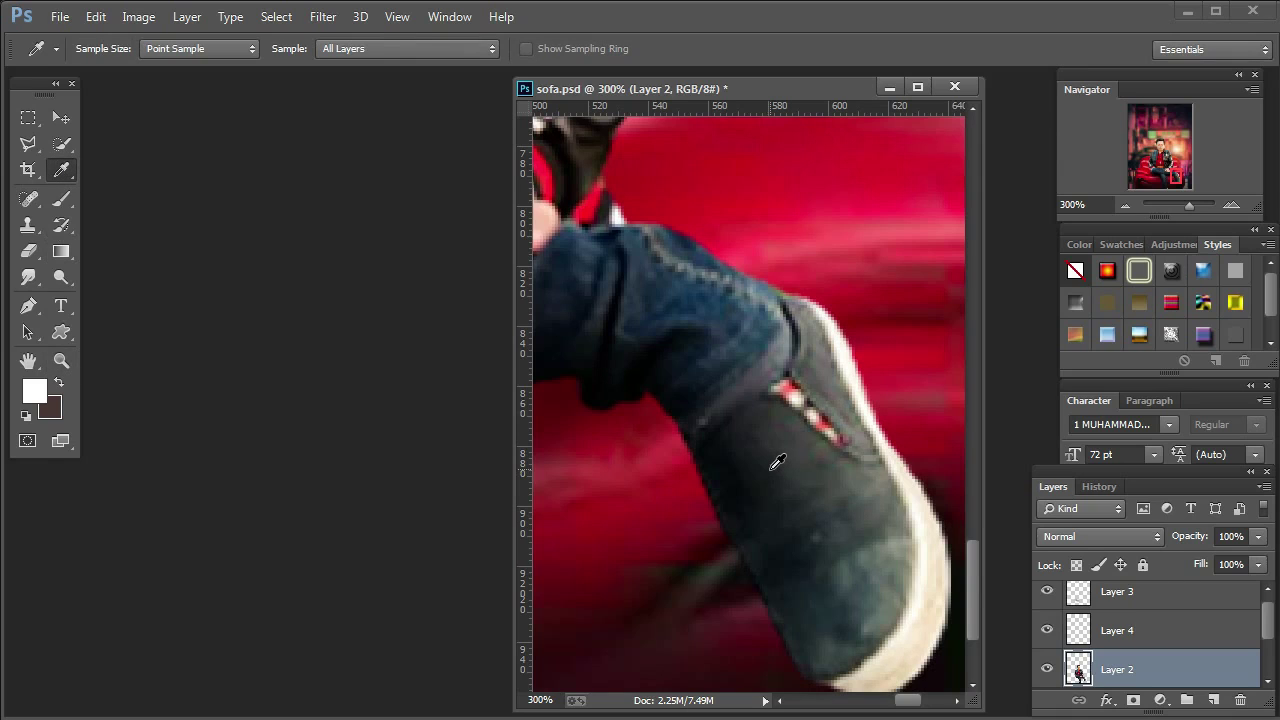
Paint over the faded patches on the shoe's upper with a soft 26 px brush at 12% flow.
{"action": "left_click", "coordinate": [61, 199]}
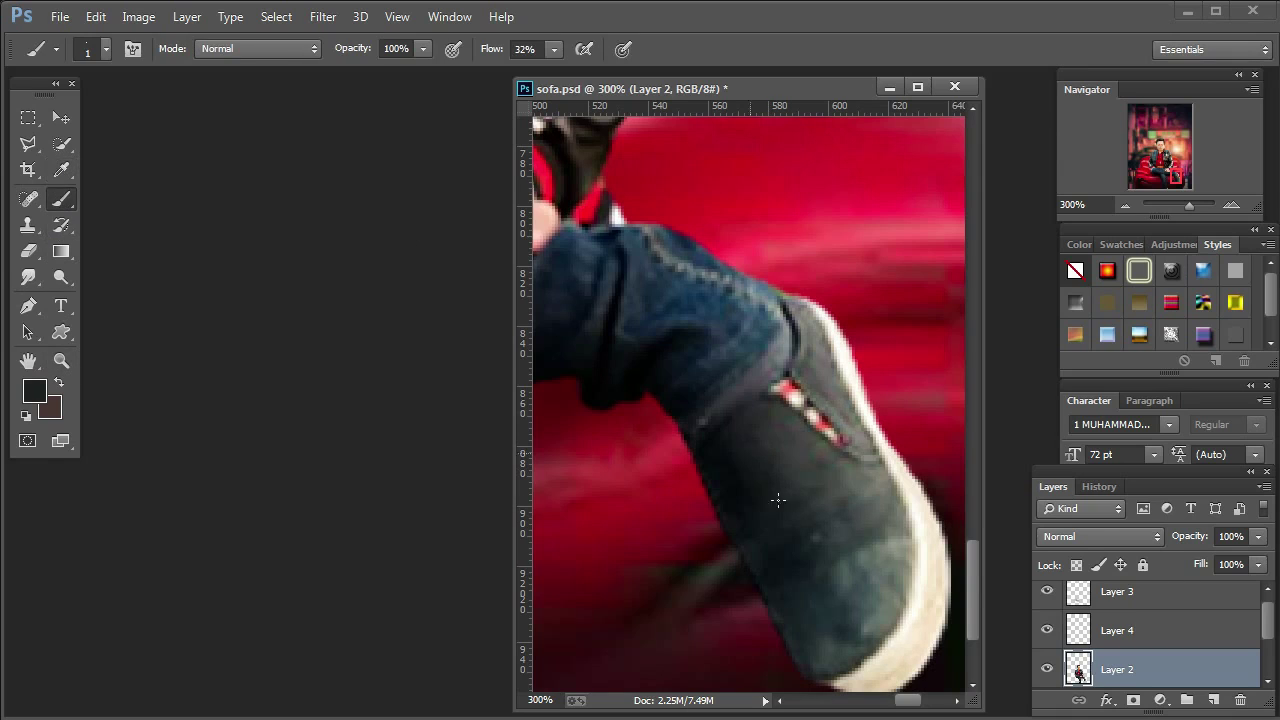
{"action": "right_click", "coordinate": [823, 510]}
{"action": "left_click_drag", "start_coordinate": [941, 556], "coordinate": [959, 556]}
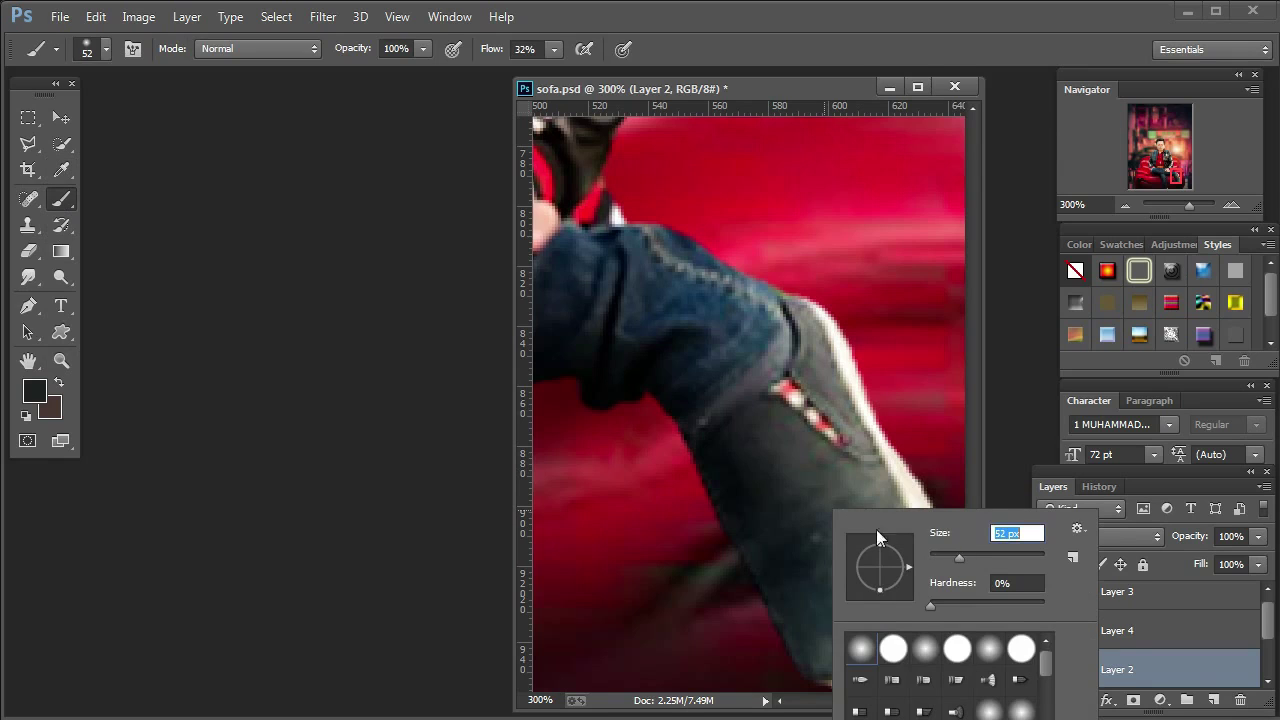
{"action": "left_click", "coordinate": [555, 50]}
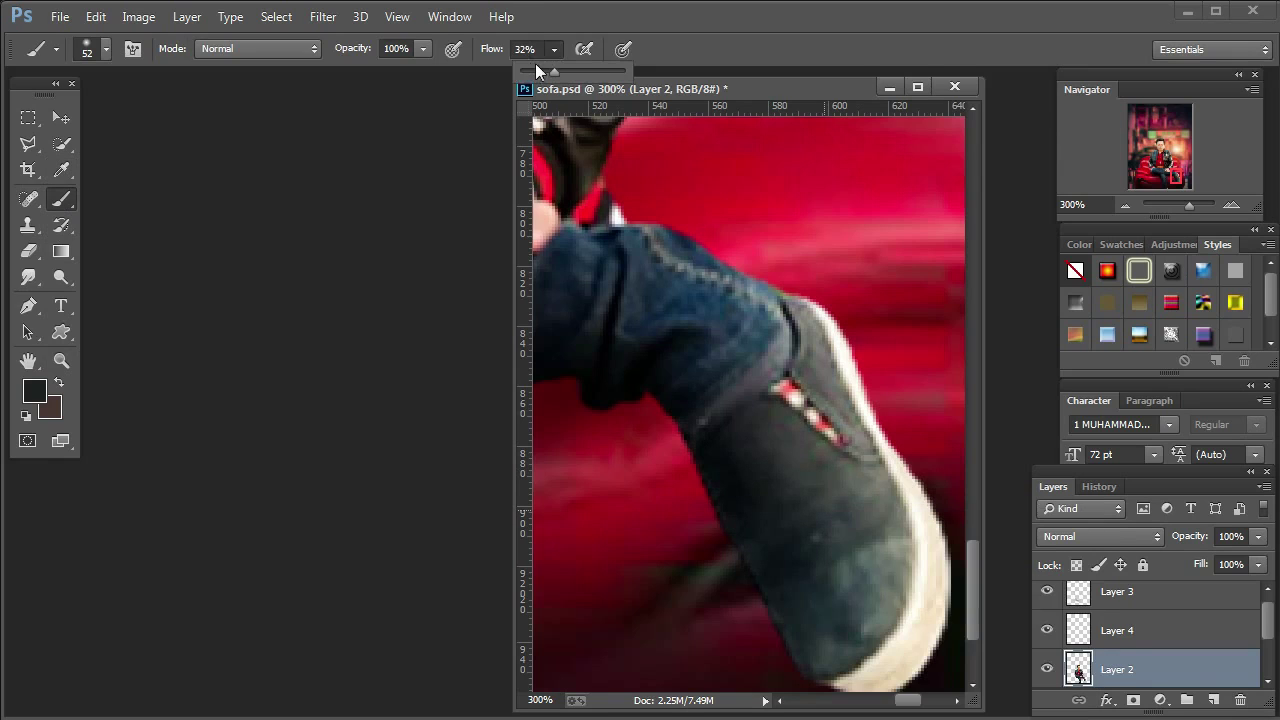
{"action": "left_click", "coordinate": [533, 71]}
{"action": "right_click", "coordinate": [823, 505]}
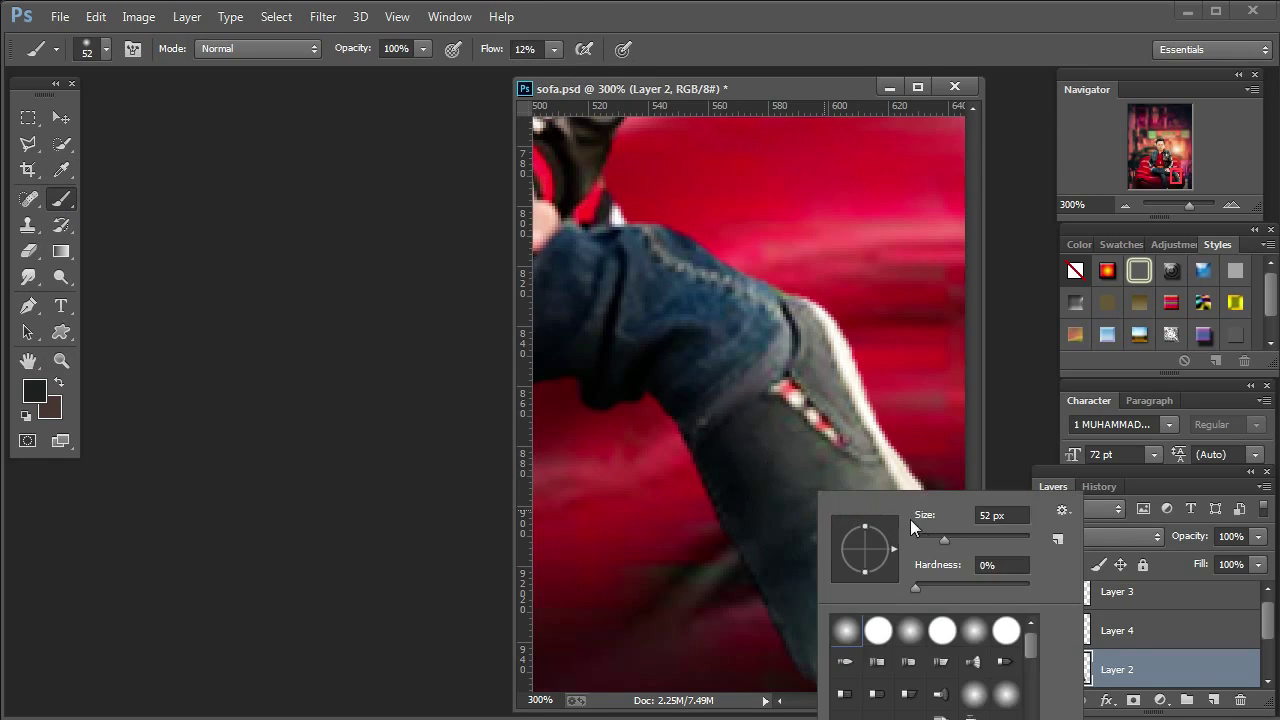
{"action": "left_click_drag", "start_coordinate": [934, 533], "coordinate": [929, 533]}
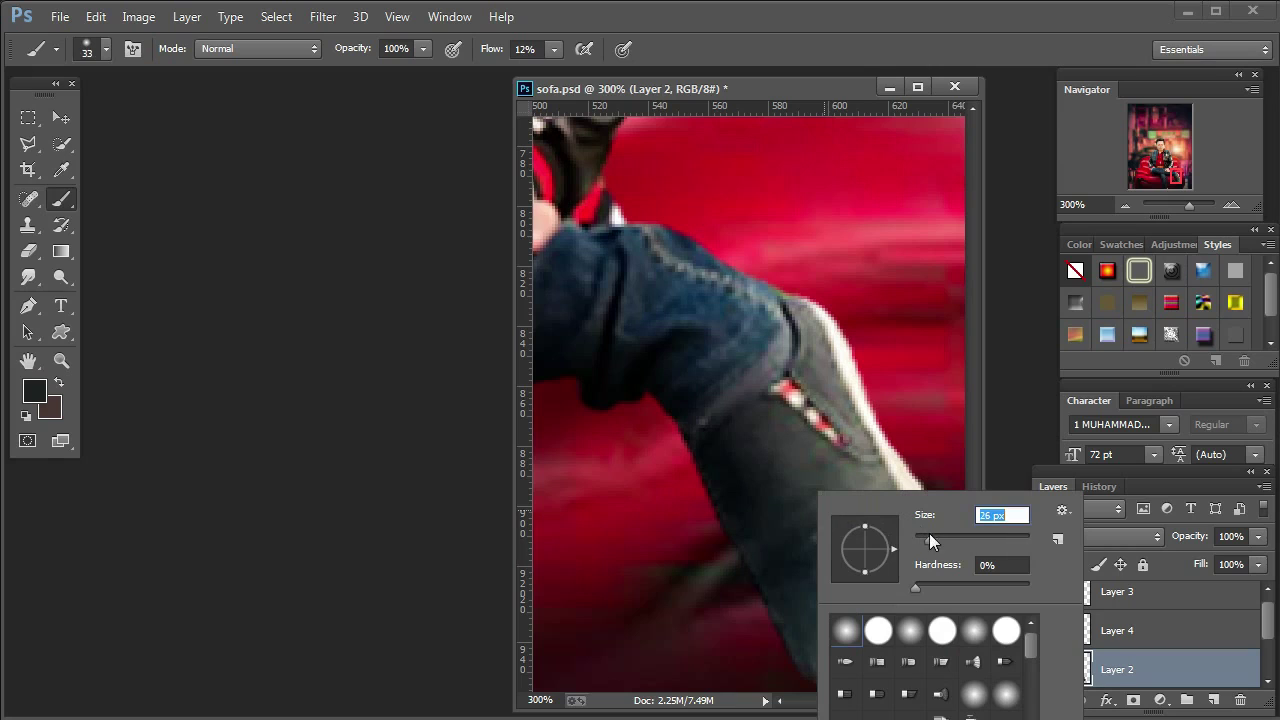
{"action": "left_click", "coordinate": [768, 430]}
{"action": "mouse_move", "coordinate": [774, 446]}
{"action": "left_mouse_down"}
{"action": "mouse_move", "coordinate": [876, 510]}
{"action": "mouse_move", "coordinate": [860, 558]}
{"action": "mouse_move", "coordinate": [873, 562]}
{"action": "mouse_move", "coordinate": [862, 588]}
{"action": "mouse_move", "coordinate": [878, 550]}
{"action": "mouse_move", "coordinate": [878, 592]}
{"action": "mouse_move", "coordinate": [822, 649]}
{"action": "mouse_move", "coordinate": [827, 628]}
{"action": "mouse_move", "coordinate": [880, 609]}
{"action": "mouse_move", "coordinate": [821, 598]}
{"action": "mouse_move", "coordinate": [819, 516]}
{"action": "mouse_move", "coordinate": [840, 596]}
{"action": "mouse_move", "coordinate": [808, 535]}
{"action": "mouse_move", "coordinate": [869, 513]}
{"action": "mouse_move", "coordinate": [842, 501]}
{"action": "mouse_move", "coordinate": [869, 491]}
{"action": "mouse_move", "coordinate": [751, 465]}
{"action": "mouse_move", "coordinate": [809, 570]}
{"action": "mouse_move", "coordinate": [757, 543]}
{"action": "mouse_move", "coordinate": [807, 615]}
{"action": "mouse_move", "coordinate": [744, 503]}
{"action": "mouse_move", "coordinate": [819, 649]}
{"action": "mouse_move", "coordinate": [868, 613]}
{"action": "mouse_move", "coordinate": [851, 627]}
{"action": "mouse_move", "coordinate": [876, 563]}
{"action": "mouse_move", "coordinate": [869, 505]}
{"action": "mouse_move", "coordinate": [881, 572]}
{"action": "mouse_move", "coordinate": [866, 490]}
{"action": "mouse_move", "coordinate": [873, 575]}
{"action": "mouse_move", "coordinate": [883, 524]}
{"action": "mouse_move", "coordinate": [875, 603]}
{"action": "mouse_move", "coordinate": [852, 644]}
{"action": "mouse_move", "coordinate": [829, 653]}
{"action": "mouse_move", "coordinate": [858, 597]}
{"action": "mouse_move", "coordinate": [838, 427]}
{"action": "mouse_move", "coordinate": [809, 334]}
{"action": "mouse_move", "coordinate": [859, 443]}
{"action": "left_mouse_up"}
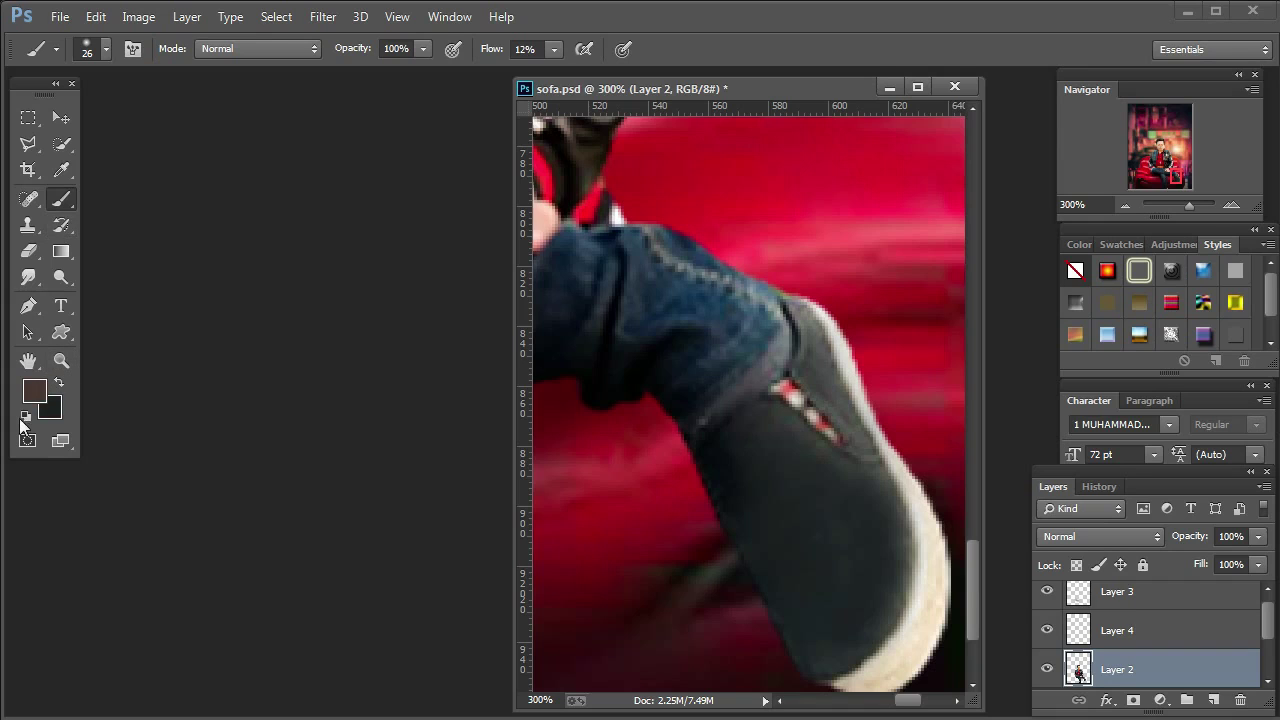
Reset to the default colors and brighten the shoe's sole edge in white with a 13 px brush at 12% flow.
{"action": "left_click", "coordinate": [23, 418]}
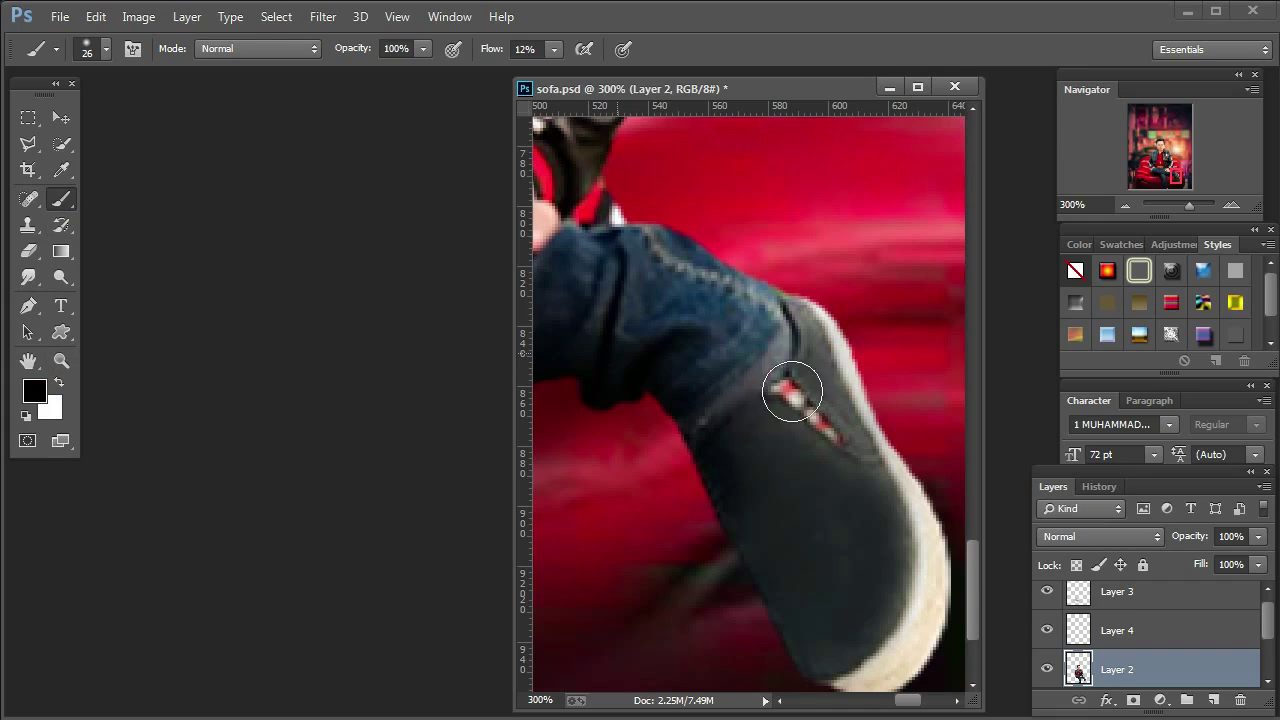
{"action": "right_click", "coordinate": [848, 344]}
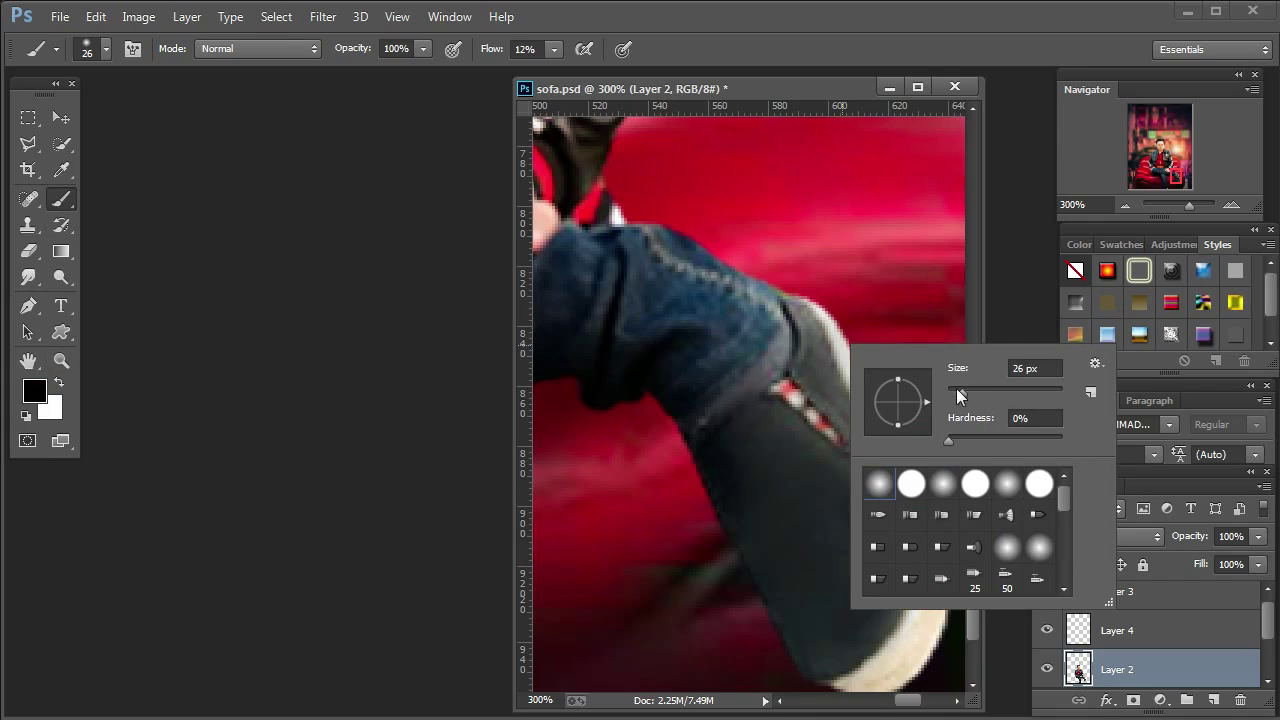
{"action": "left_click_drag", "start_coordinate": [957, 391], "coordinate": [954, 391]}
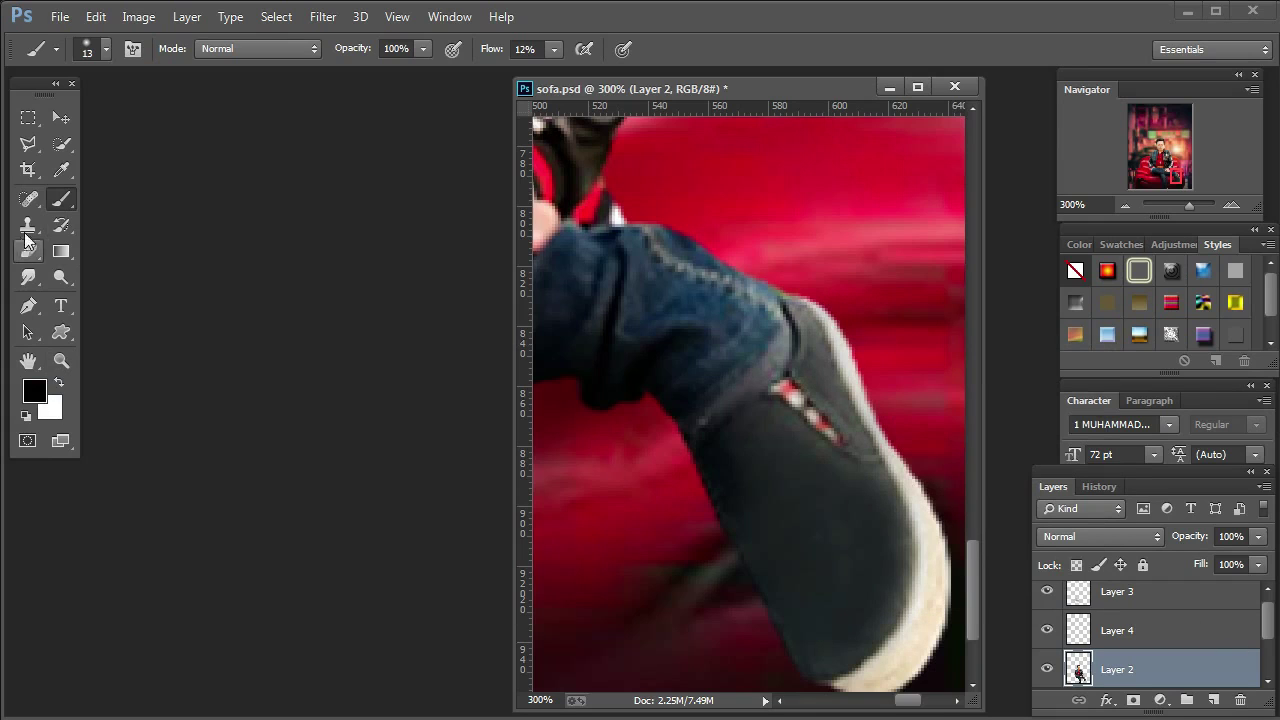
{"action": "left_click", "coordinate": [59, 383]}
{"action": "mouse_move", "coordinate": [824, 313]}
{"action": "left_mouse_down"}
{"action": "mouse_move", "coordinate": [929, 534]}
{"action": "mouse_move", "coordinate": [933, 598]}
{"action": "mouse_move", "coordinate": [897, 657]}
{"action": "mouse_move", "coordinate": [860, 688]}
{"action": "mouse_move", "coordinate": [828, 688]}
{"action": "left_mouse_up"}
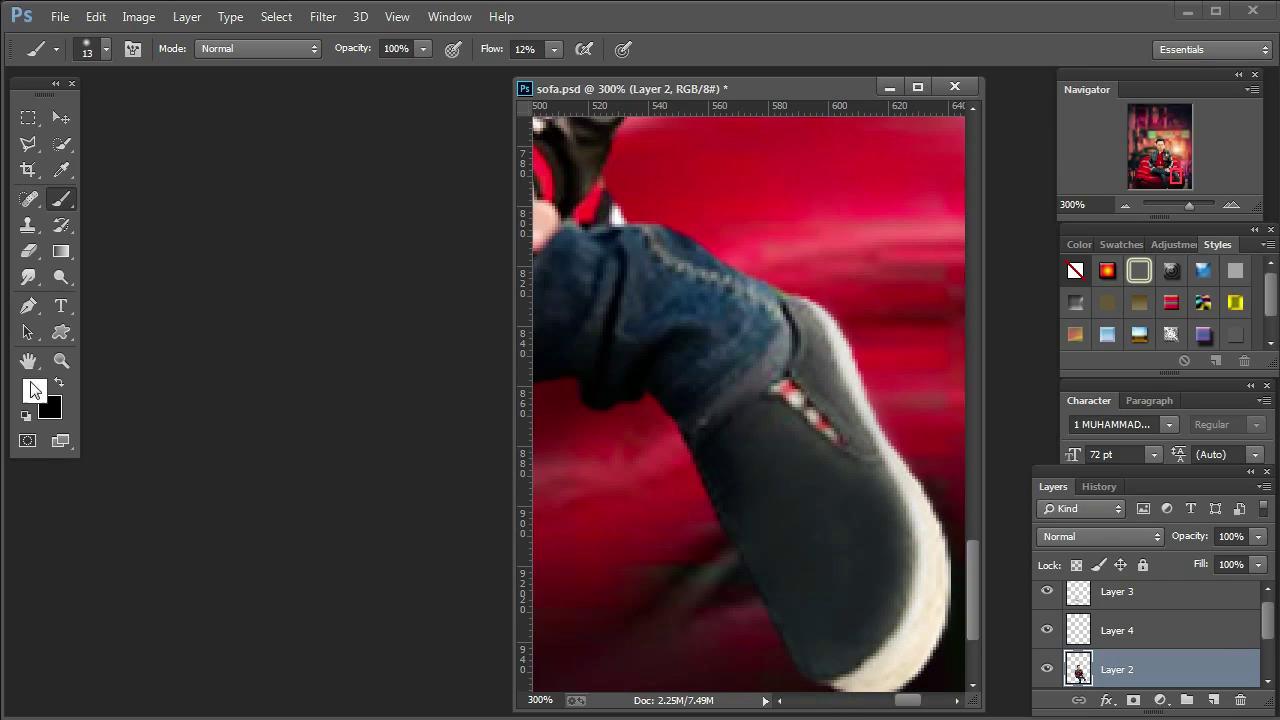
{"action": "left_click", "coordinate": [60, 362]}
{"action": "right_click", "coordinate": [884, 375]}
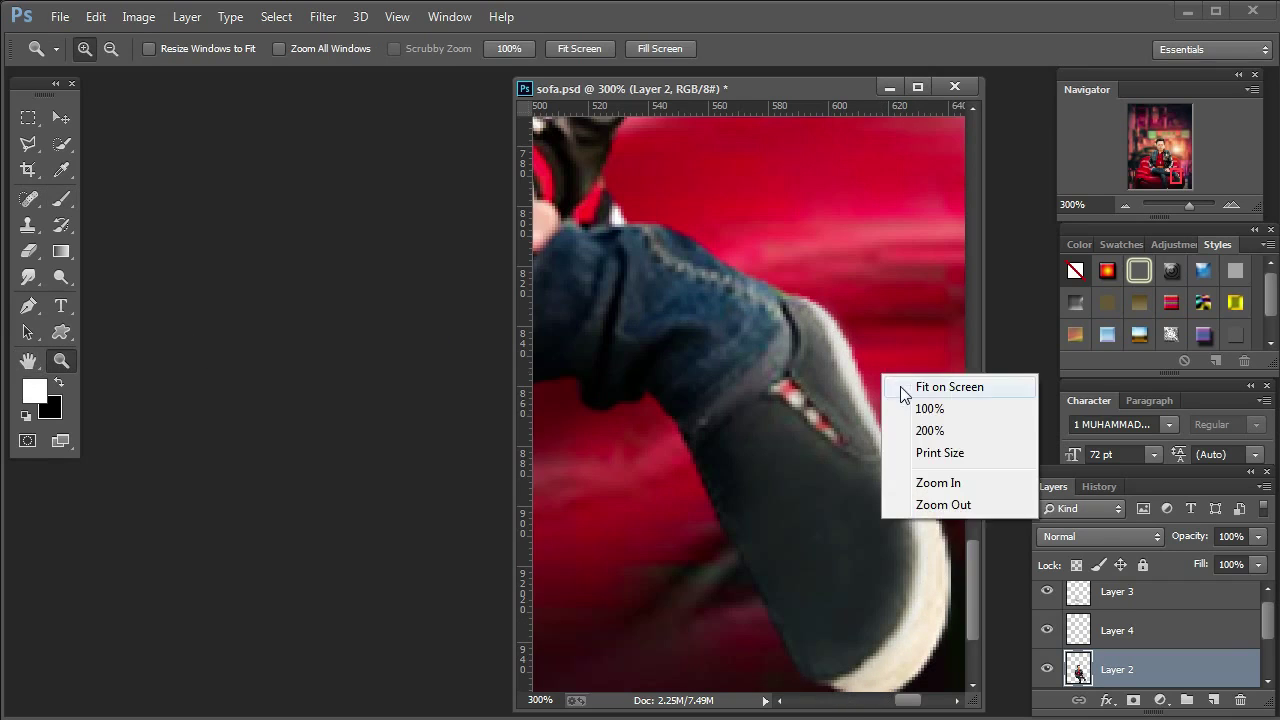
{"action": "left_click", "coordinate": [904, 388]}
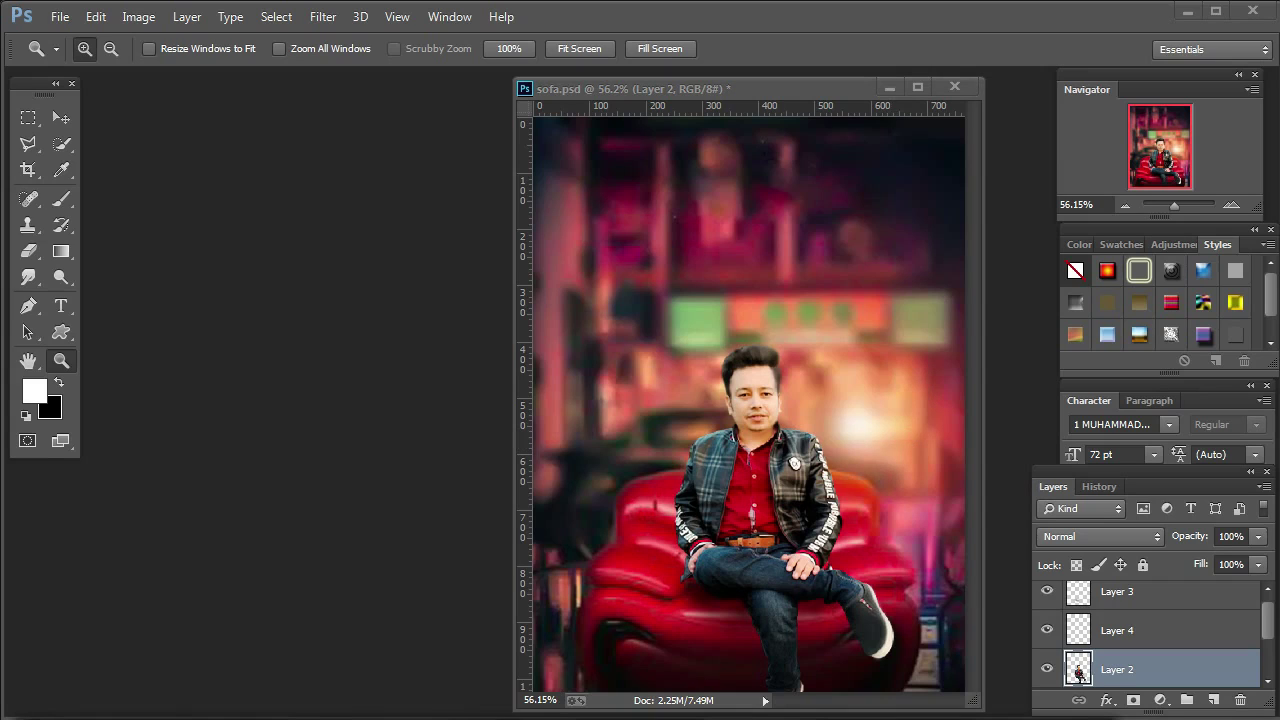
Copy the orange lens-flare image into sofa.psd, minimize its source window, and move the flare layer above Layer 3.
{"action": "key", "text": "v"}
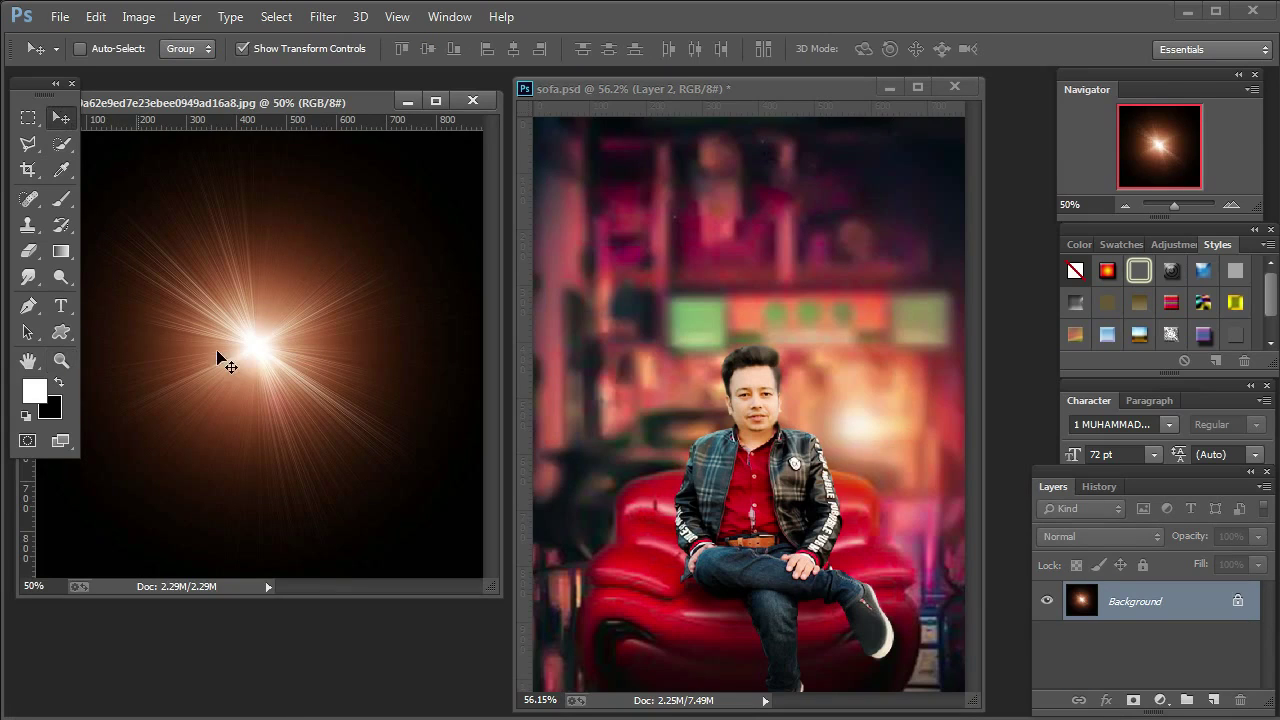
{"action": "left_click_drag", "start_coordinate": [219, 354], "coordinate": [814, 437]}
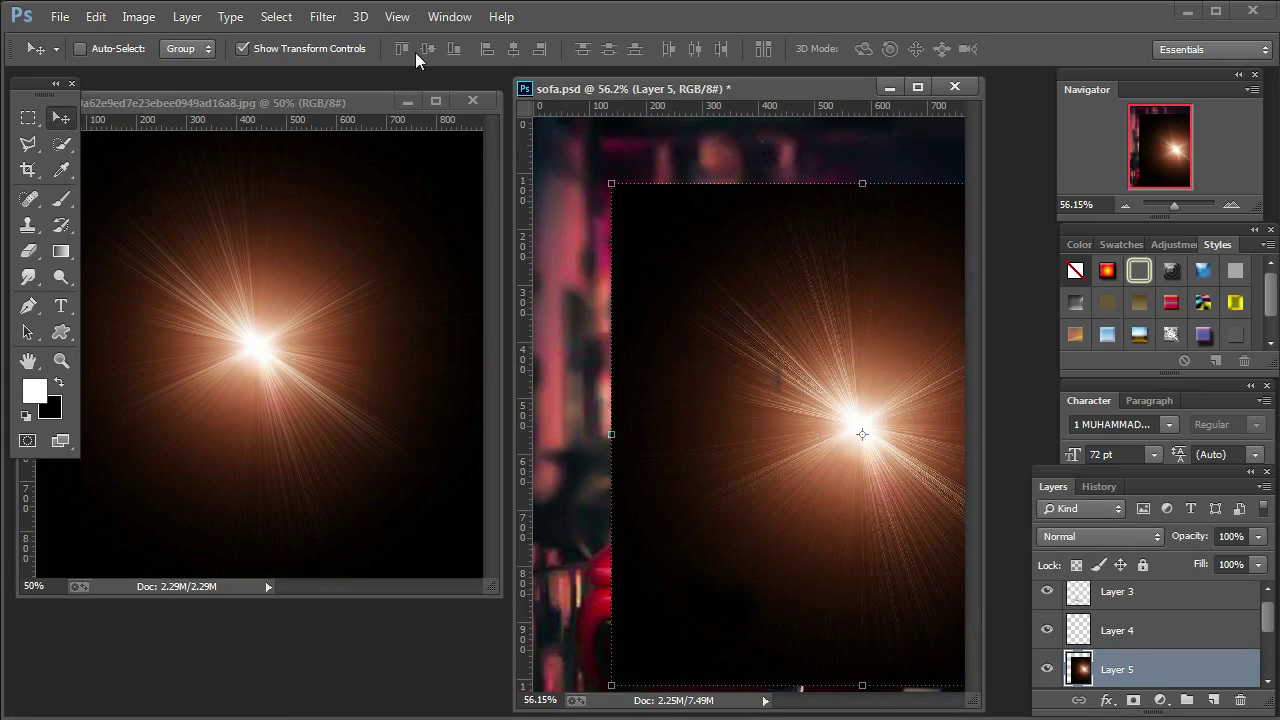
{"action": "left_click", "coordinate": [407, 97]}
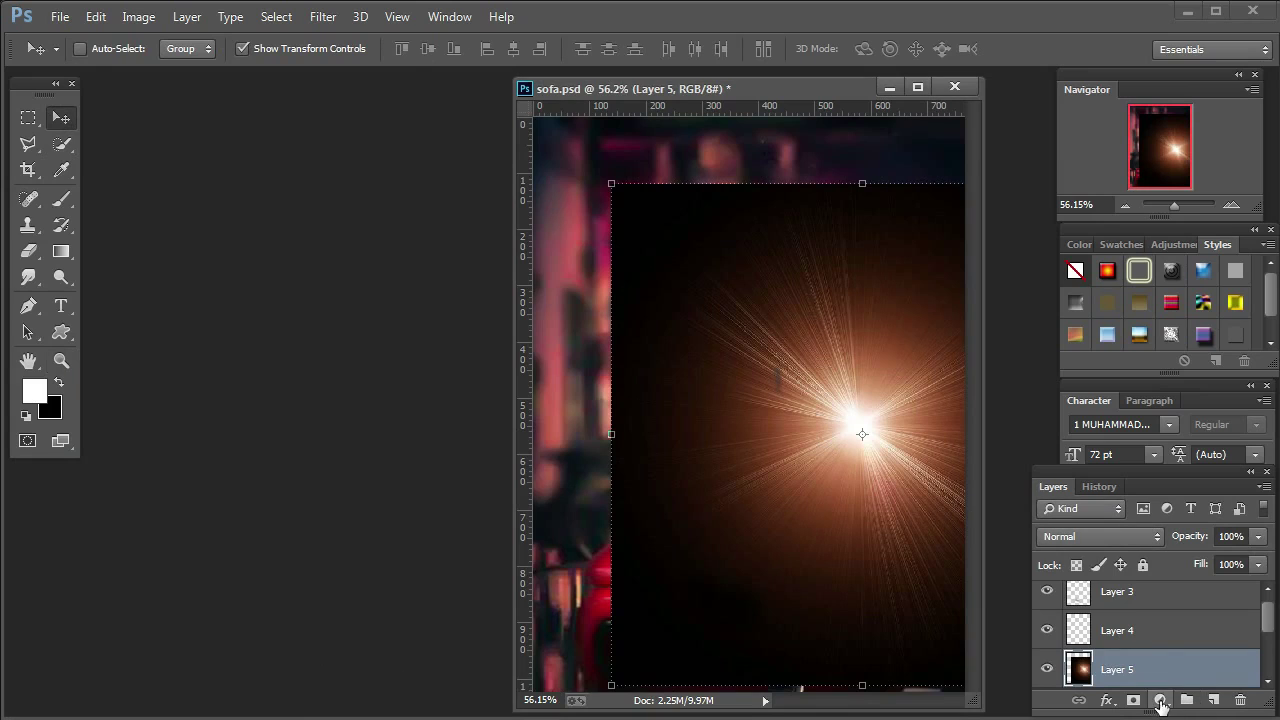
{"action": "left_click_drag", "start_coordinate": [1173, 671], "coordinate": [1161, 588]}
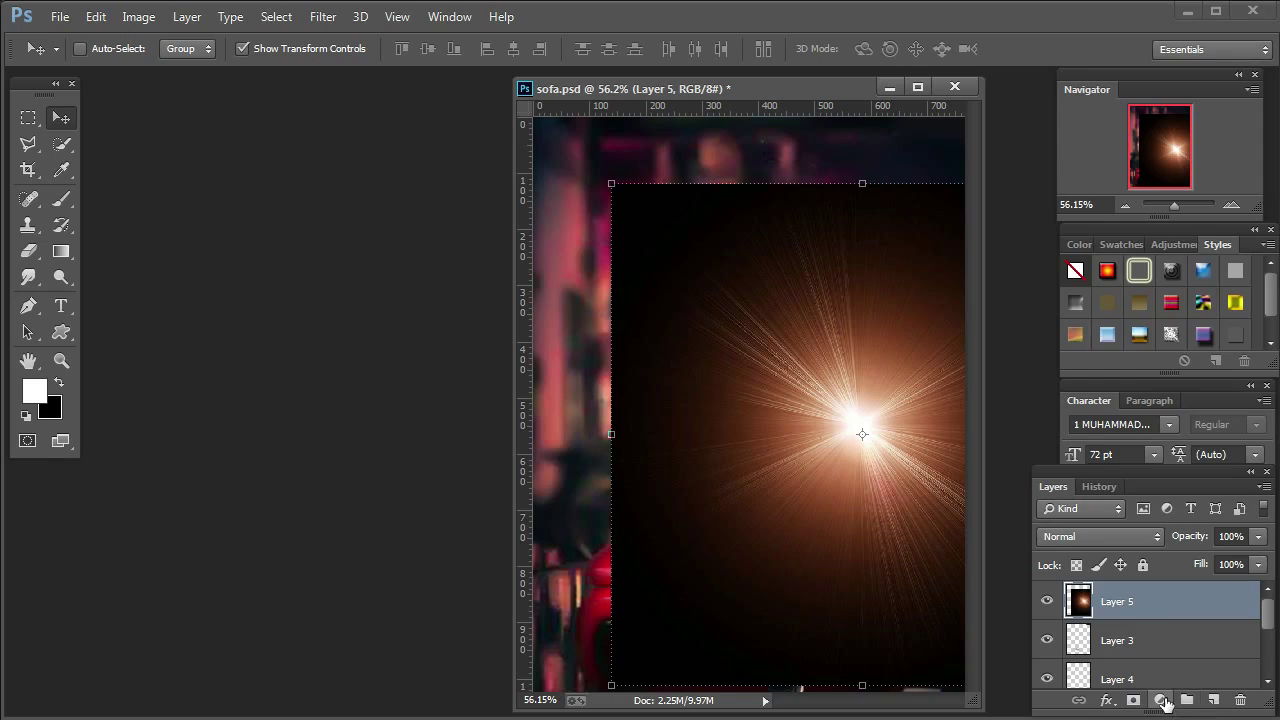
{"action": "left_click", "coordinate": [1160, 700]}
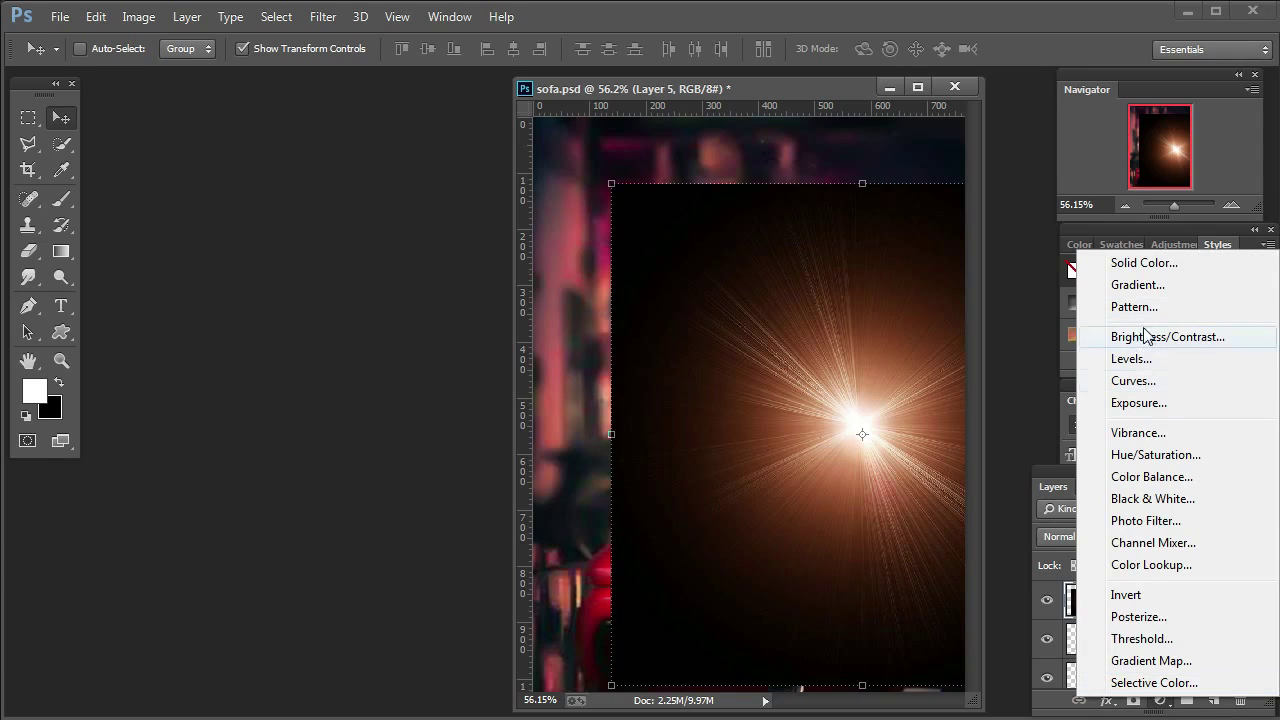
{"action": "left_click", "coordinate": [1008, 262]}
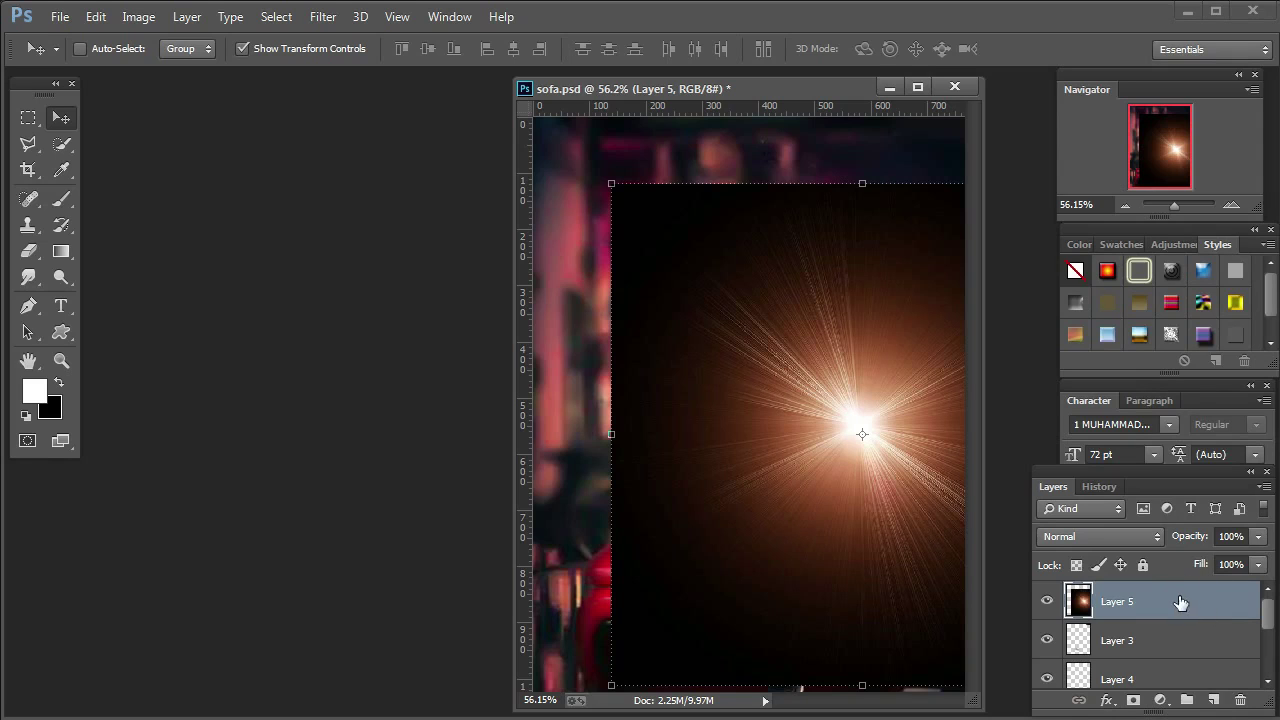
{"action": "left_click", "coordinate": [1160, 700]}
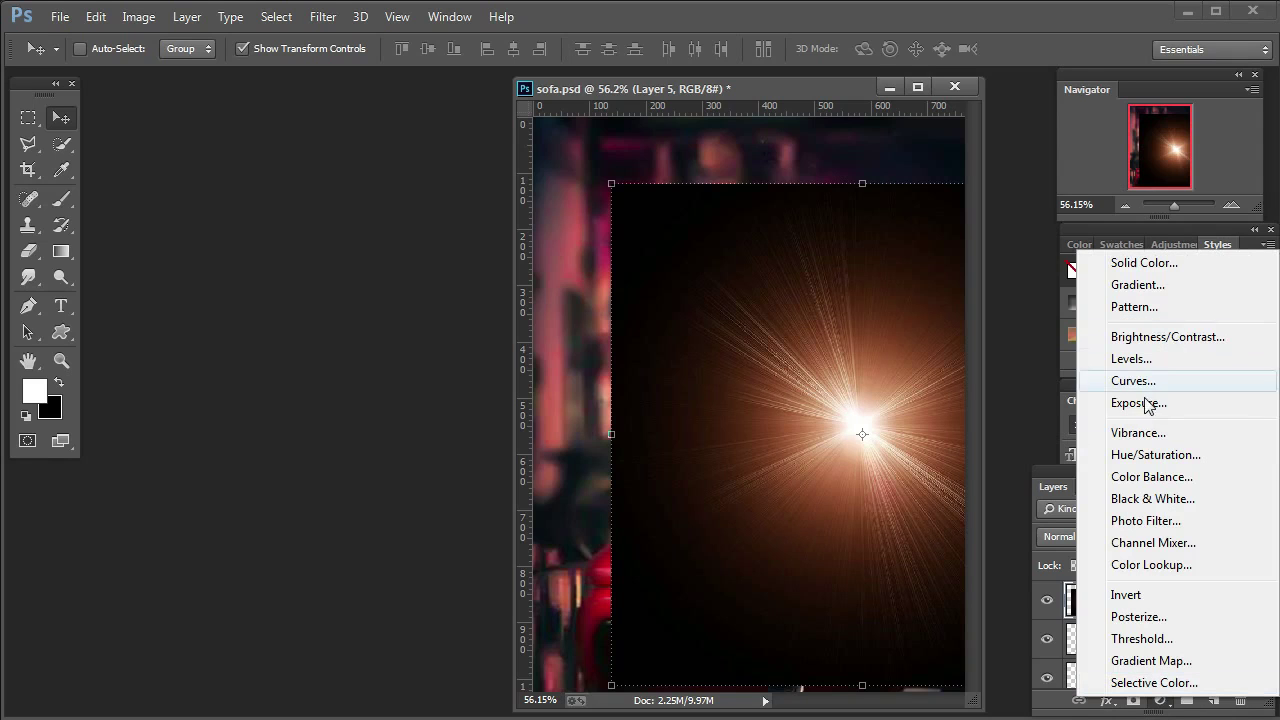
{"action": "left_click", "coordinate": [989, 397]}
Set the lens-flare layer's blend mode to Screen and nudge the flare slightly toward the lower right.
{"action": "left_click", "coordinate": [1067, 537]}
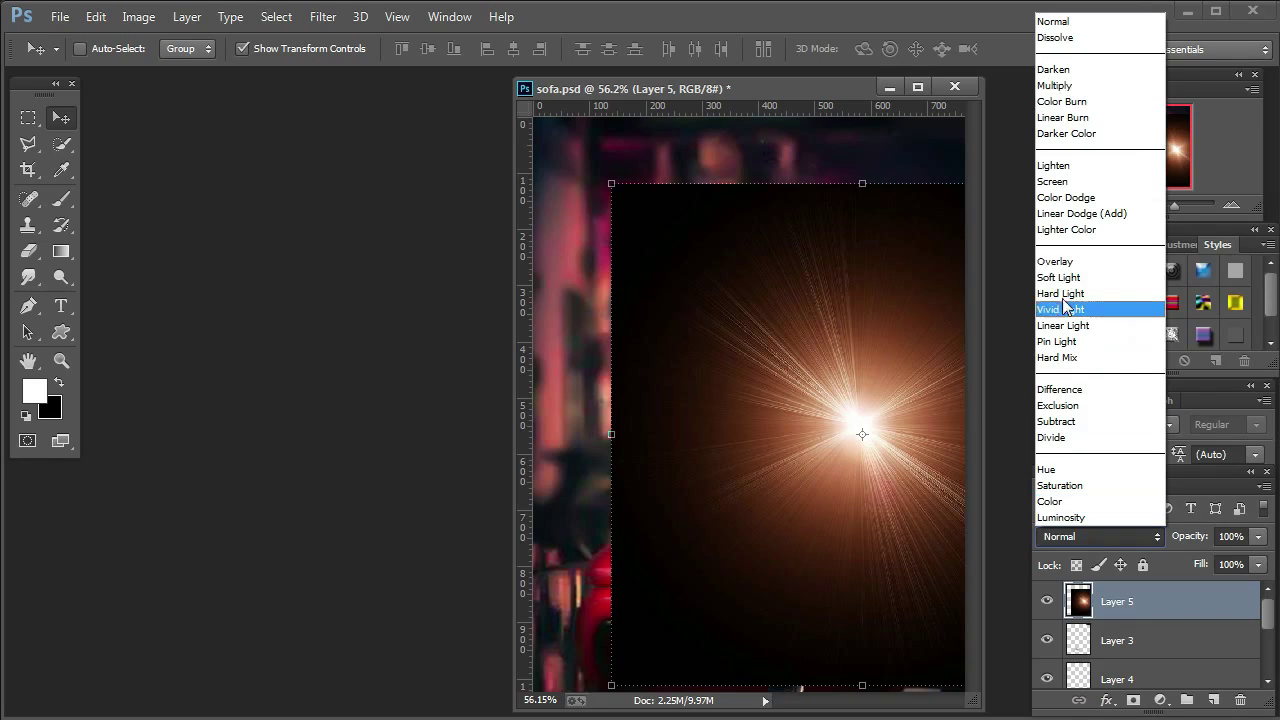
{"action": "left_click", "coordinate": [1055, 181]}
{"action": "mouse_move", "coordinate": [845, 424]}
{"action": "left_mouse_down"}
{"action": "mouse_move", "coordinate": [820, 351]}
{"action": "mouse_move", "coordinate": [829, 400]}
{"action": "mouse_move", "coordinate": [855, 429]}
{"action": "left_mouse_up"}
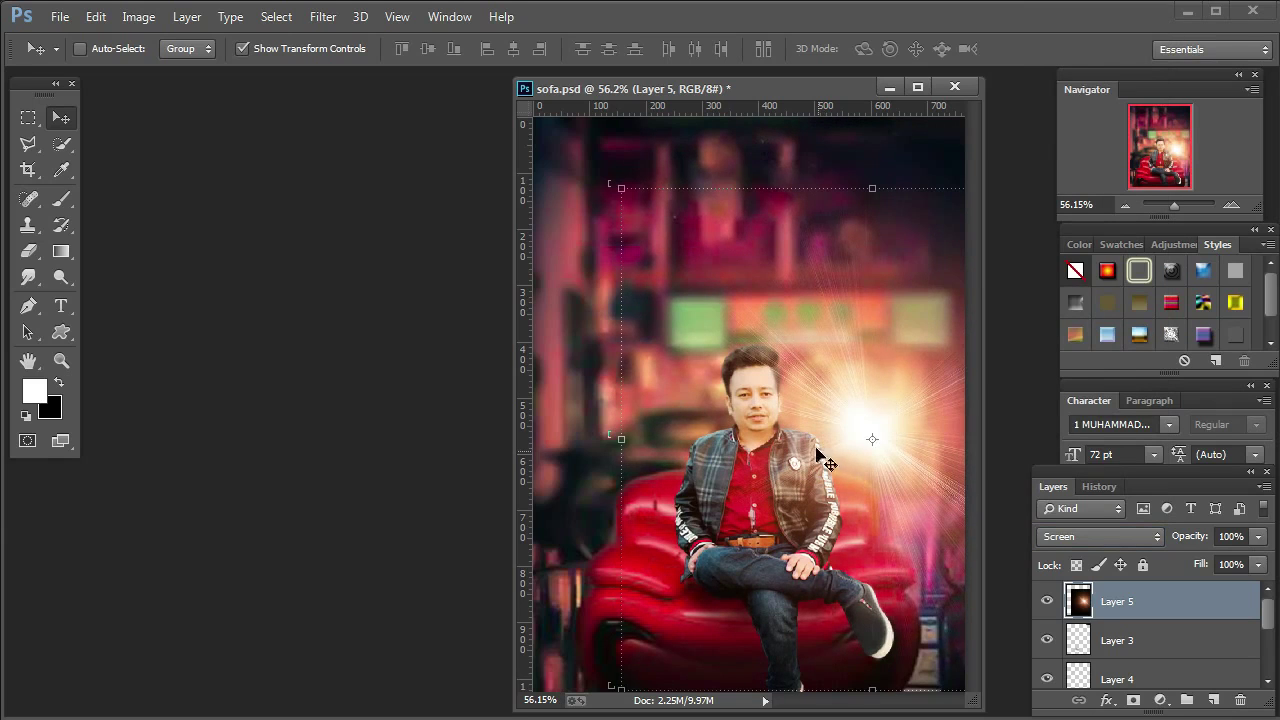
Apply a Gaussian Blur with a radius of 8.8 pixels to the lens-flare layer.
{"action": "left_click", "coordinate": [321, 17]}
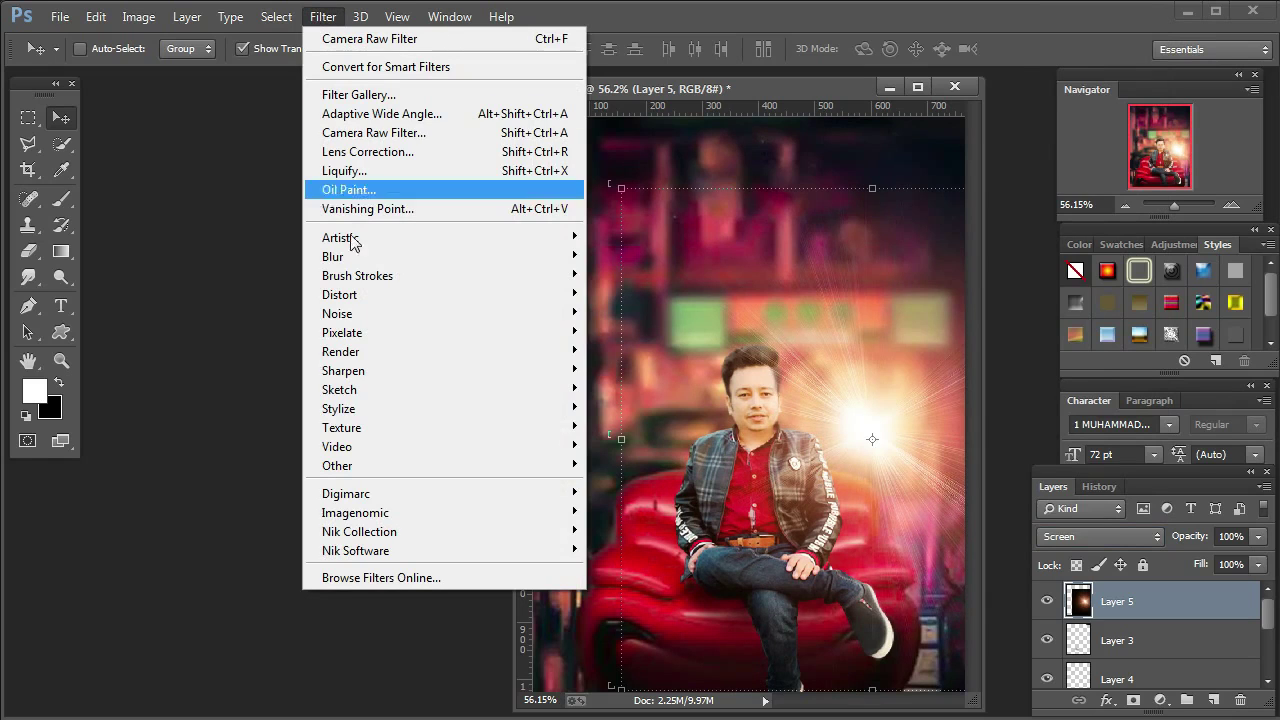
{"action": "mouse_move", "coordinate": [505, 262]}
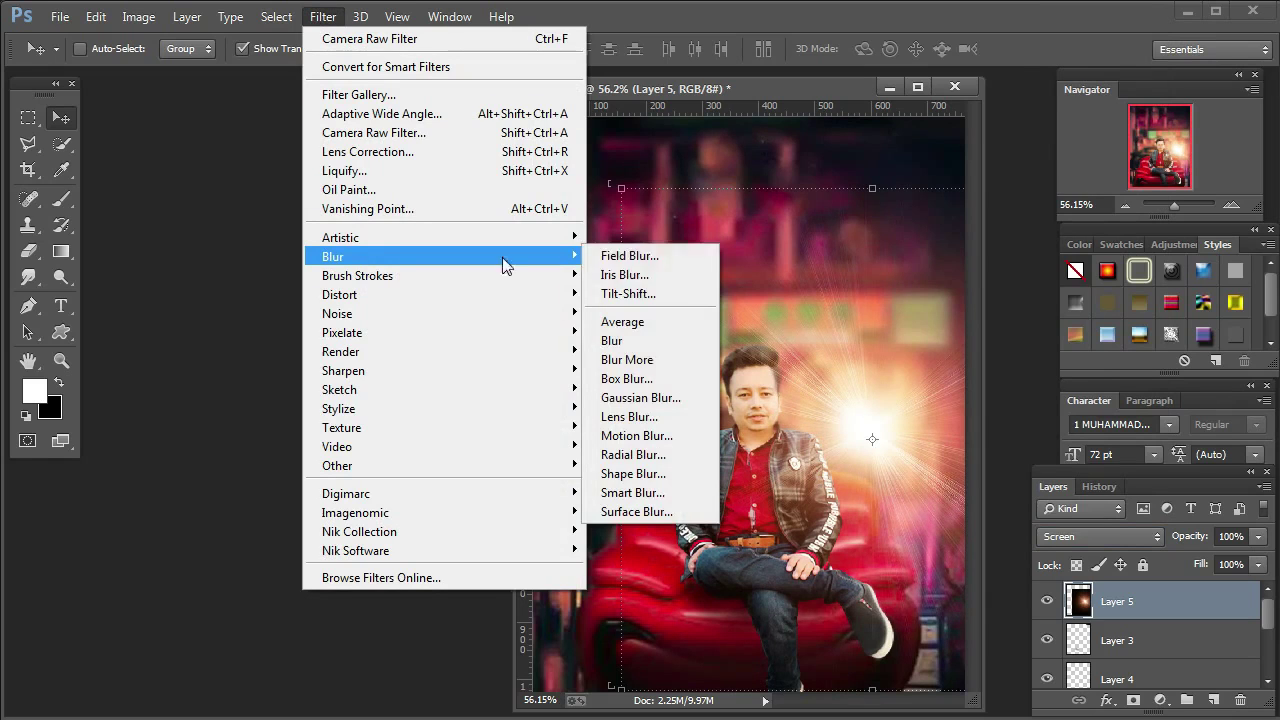
{"action": "left_click", "coordinate": [642, 397]}
{"action": "left_click_drag", "start_coordinate": [1025, 628], "coordinate": [1033, 628]}
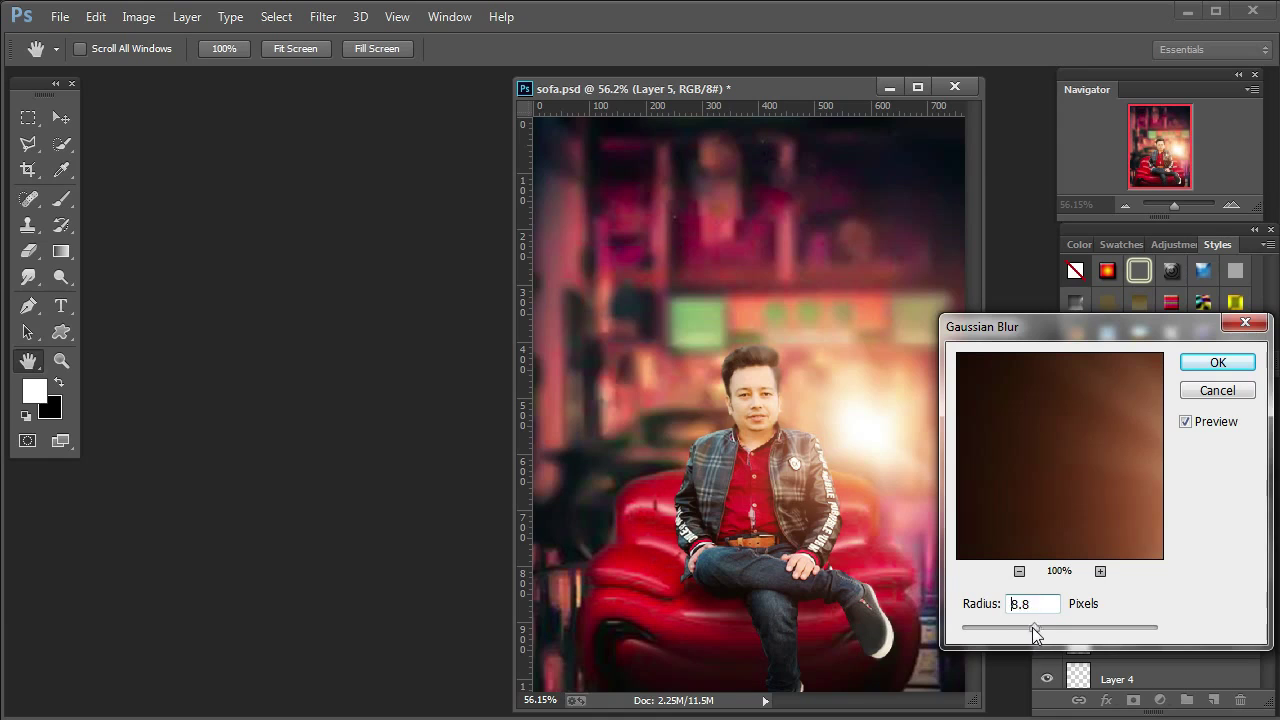
{"action": "left_click", "coordinate": [1186, 362]}
Scale the flare to about 61% width and 52% height beside the man's shoulder, and lower its opacity to 81%.
{"action": "left_click_drag", "start_coordinate": [676, 624], "coordinate": [686, 485]}
{"action": "left_click", "coordinate": [614, 568]}
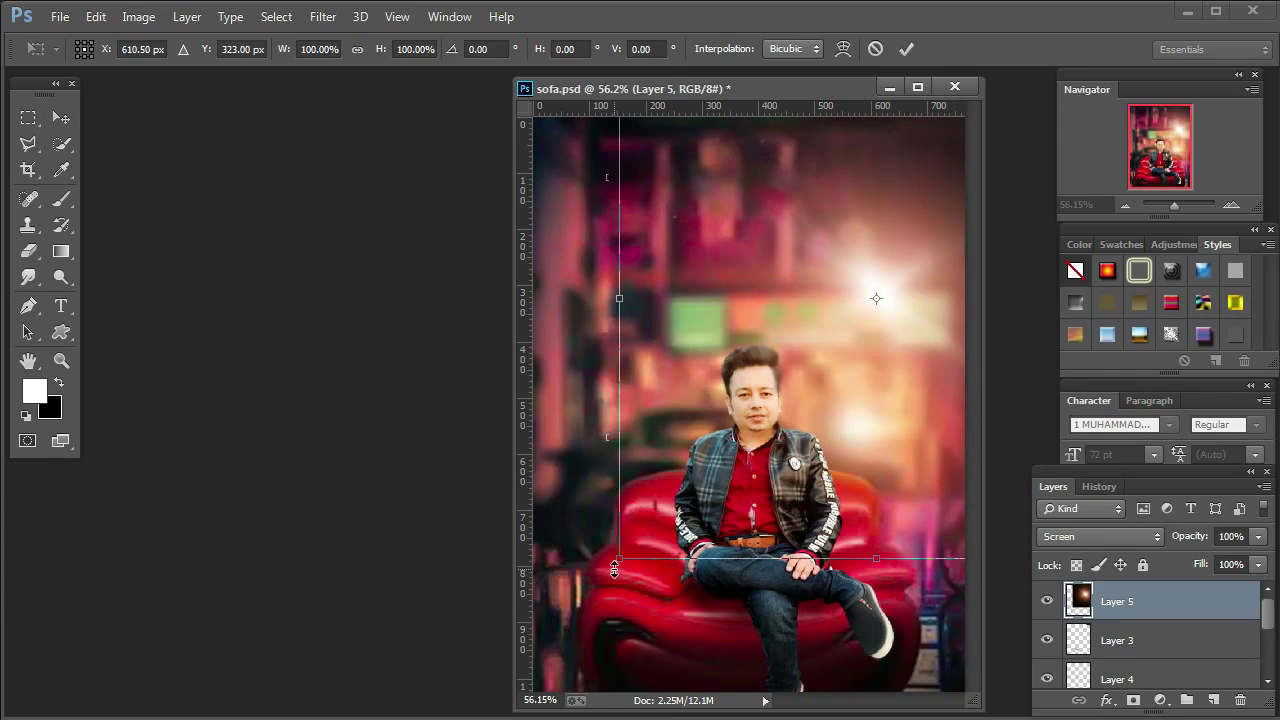
{"action": "left_click_drag", "start_coordinate": [614, 565], "coordinate": [823, 286]}
{"action": "left_click_drag", "start_coordinate": [855, 233], "coordinate": [748, 480]}
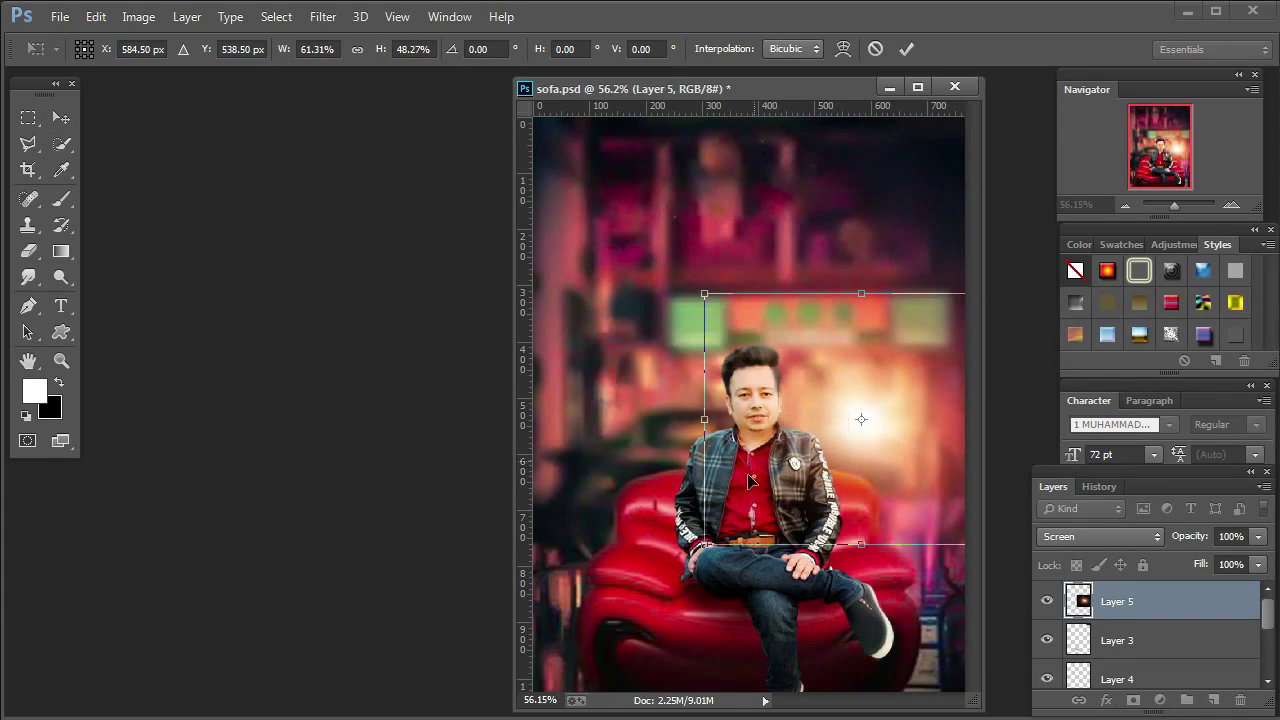
{"action": "mouse_move", "coordinate": [705, 548]}
{"action": "left_mouse_down"}
{"action": "mouse_move", "coordinate": [700, 576]}
{"action": "mouse_move", "coordinate": [701, 565]}
{"action": "left_mouse_up"}
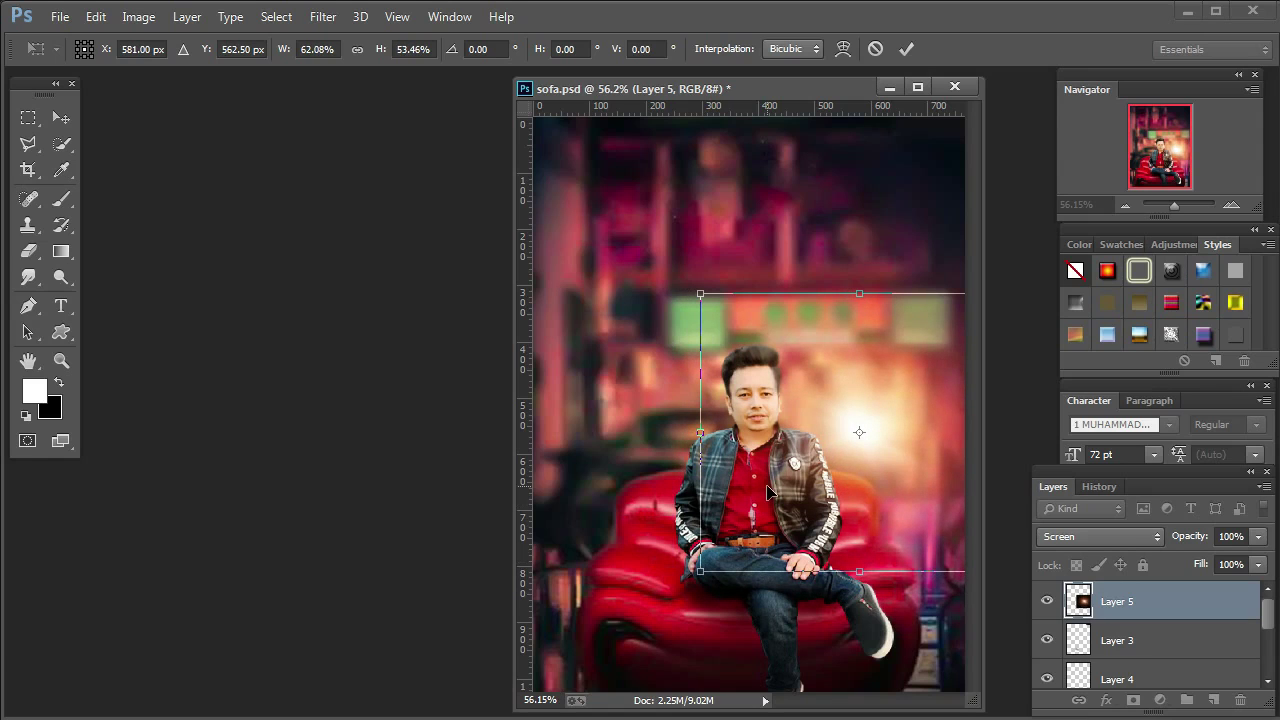
{"action": "left_click_drag", "start_coordinate": [702, 574], "coordinate": [707, 566]}
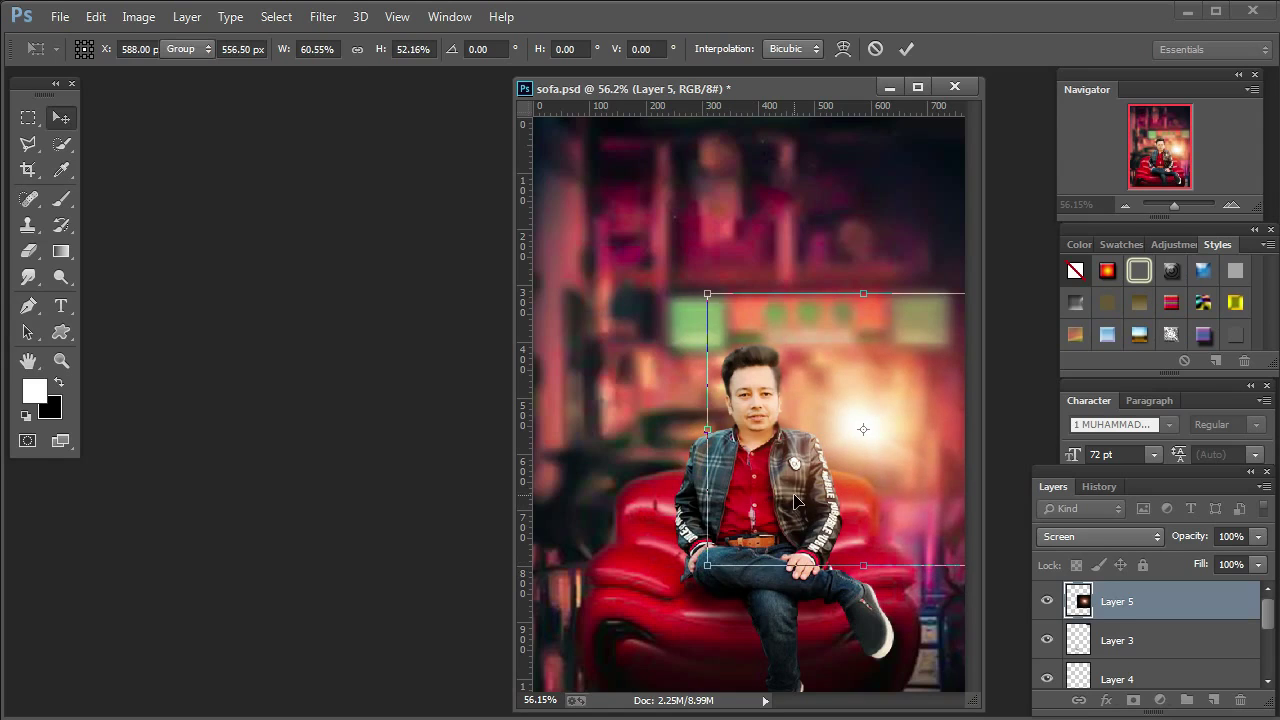
{"action": "key", "text": "Return"}
{"action": "left_click", "coordinate": [1257, 538]}
{"action": "left_click_drag", "start_coordinate": [1257, 563], "coordinate": [1240, 563]}
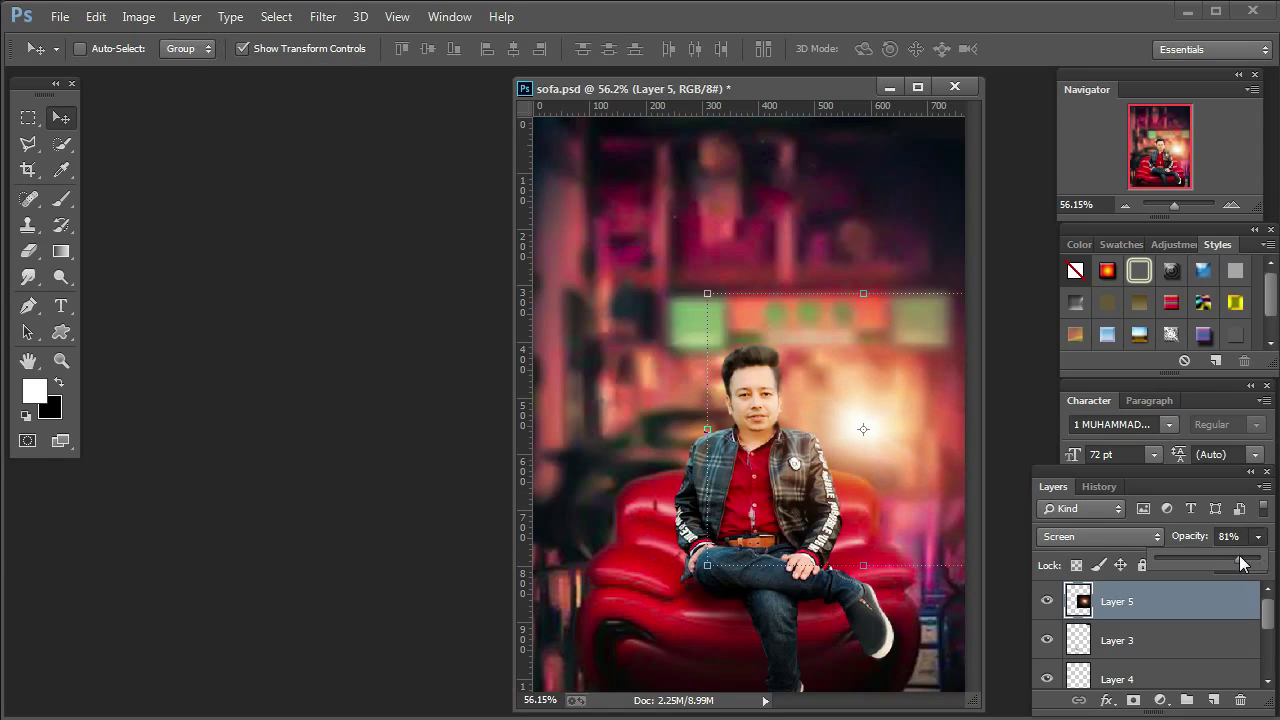
Add a white 72 pt paragraph text box across the upper background containing the text BOSE.
{"action": "left_click", "coordinate": [61, 305]}
{"action": "left_click_drag", "start_coordinate": [944, 178], "coordinate": [600, 358]}
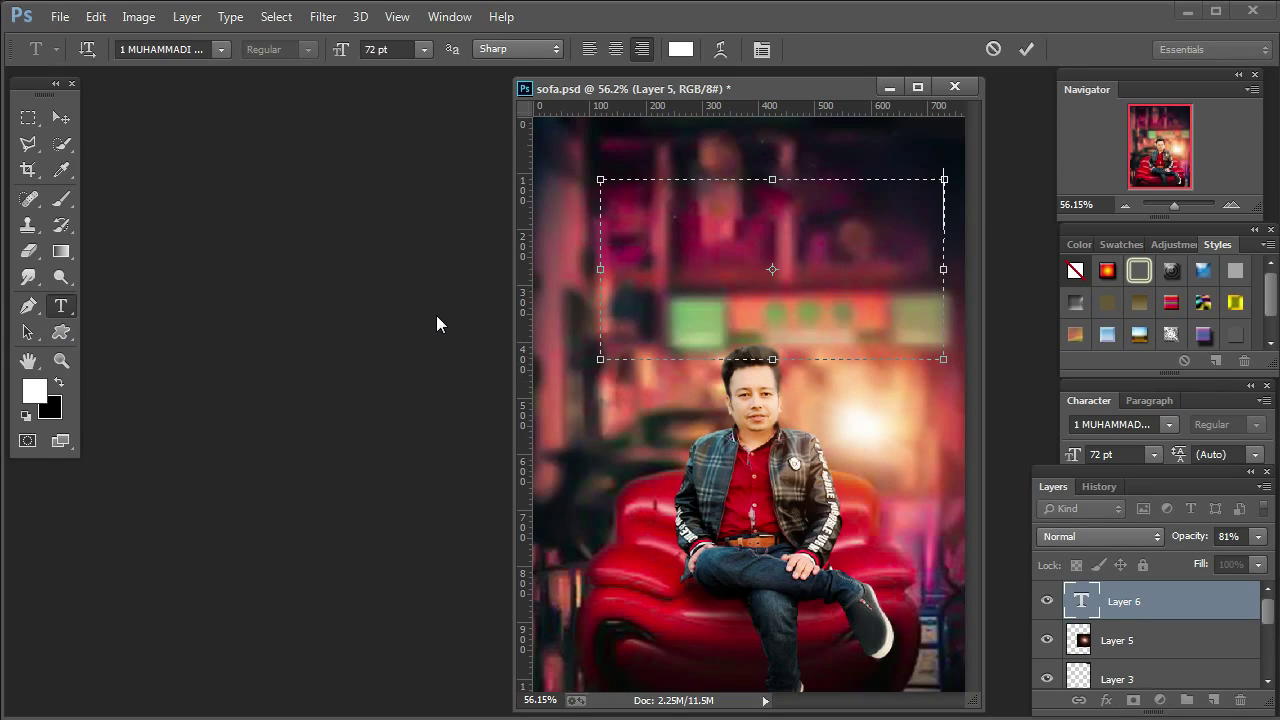
{"action": "type", "text": "BOO"}
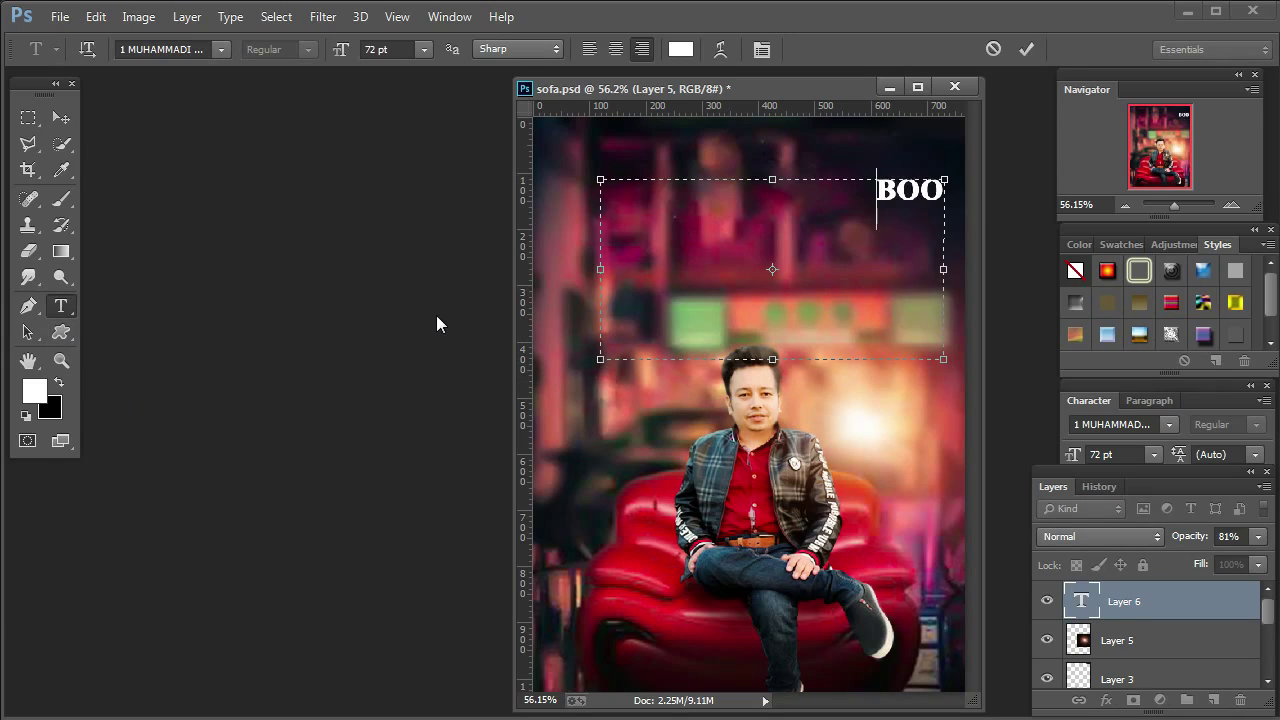
{"action": "key", "text": "BackSpace"}
{"action": "type", "text": "SE"}
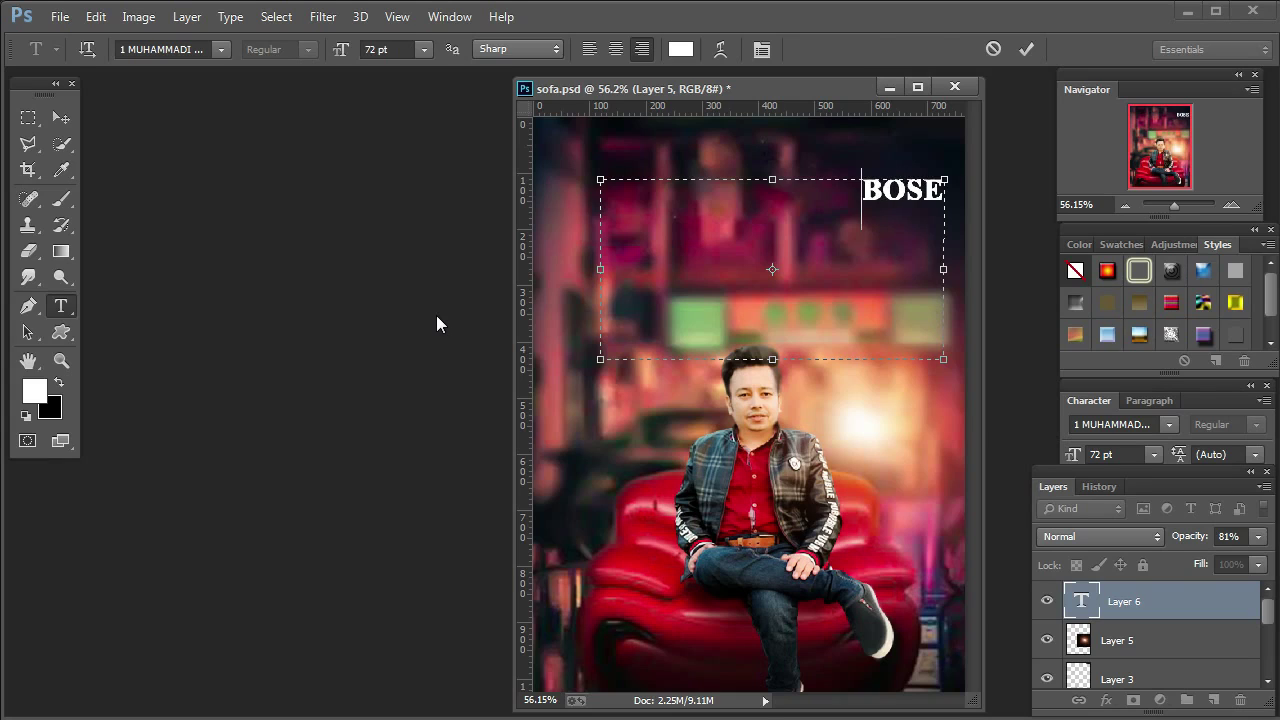
{"action": "left_click", "coordinate": [60, 118]}
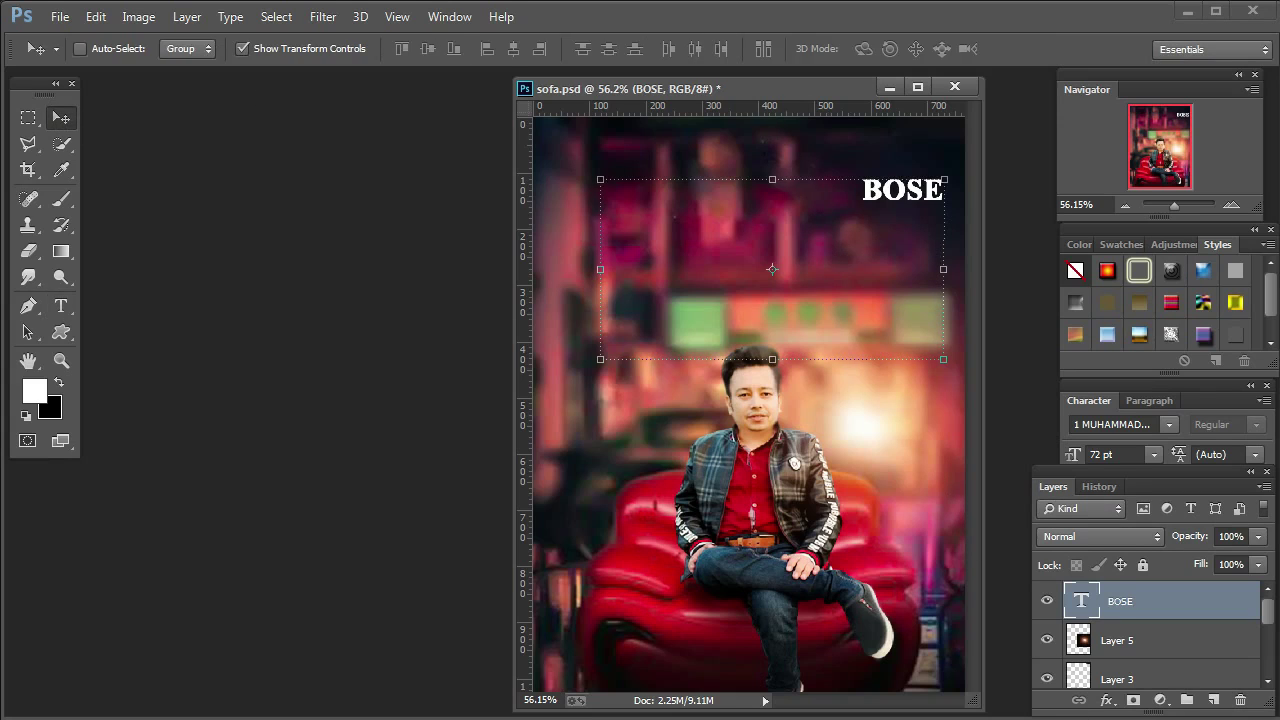
Replace the text in the upper text box with BOSS.
{"action": "key", "text": "t"}
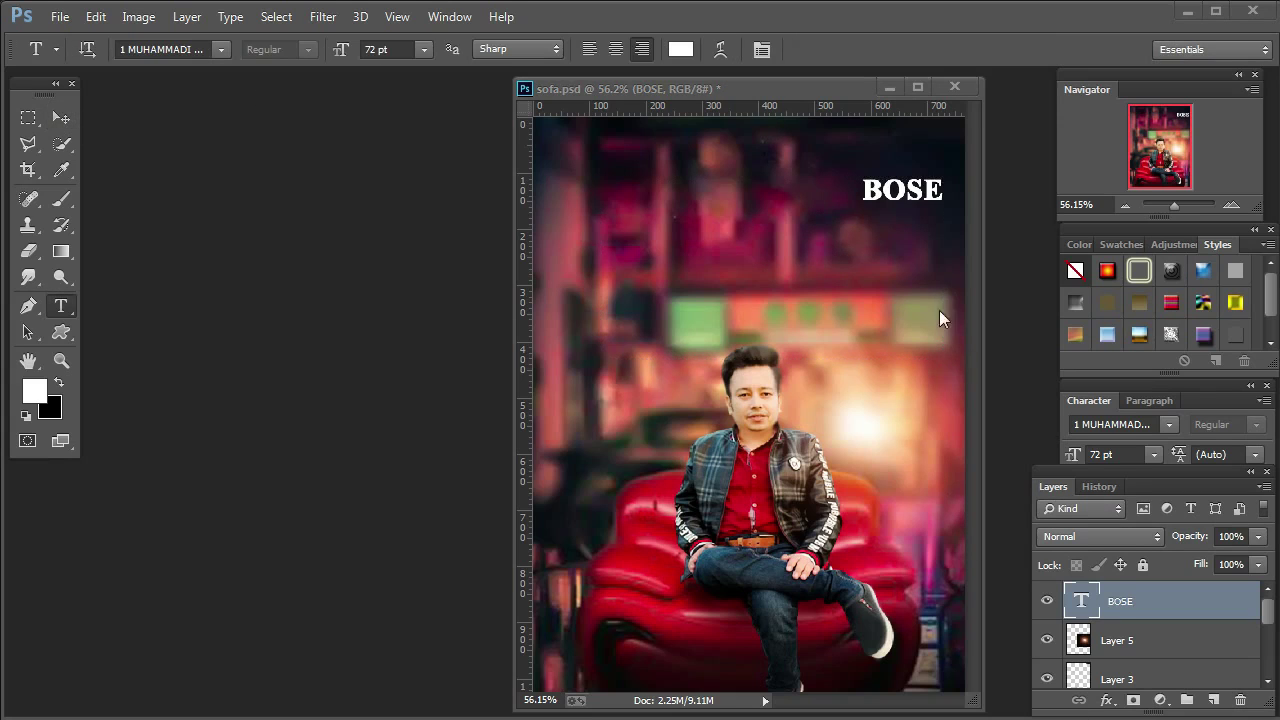
{"action": "double_click", "coordinate": [922, 203]}
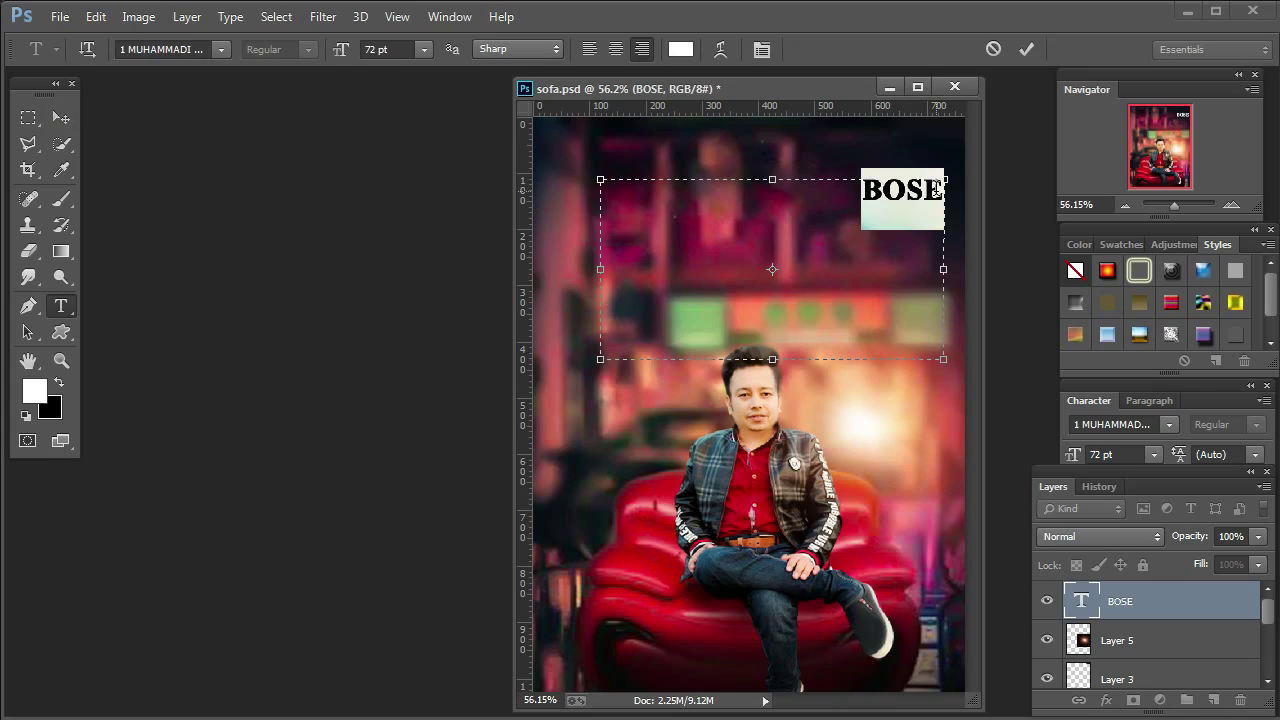
{"action": "key", "text": "BackSpace"}
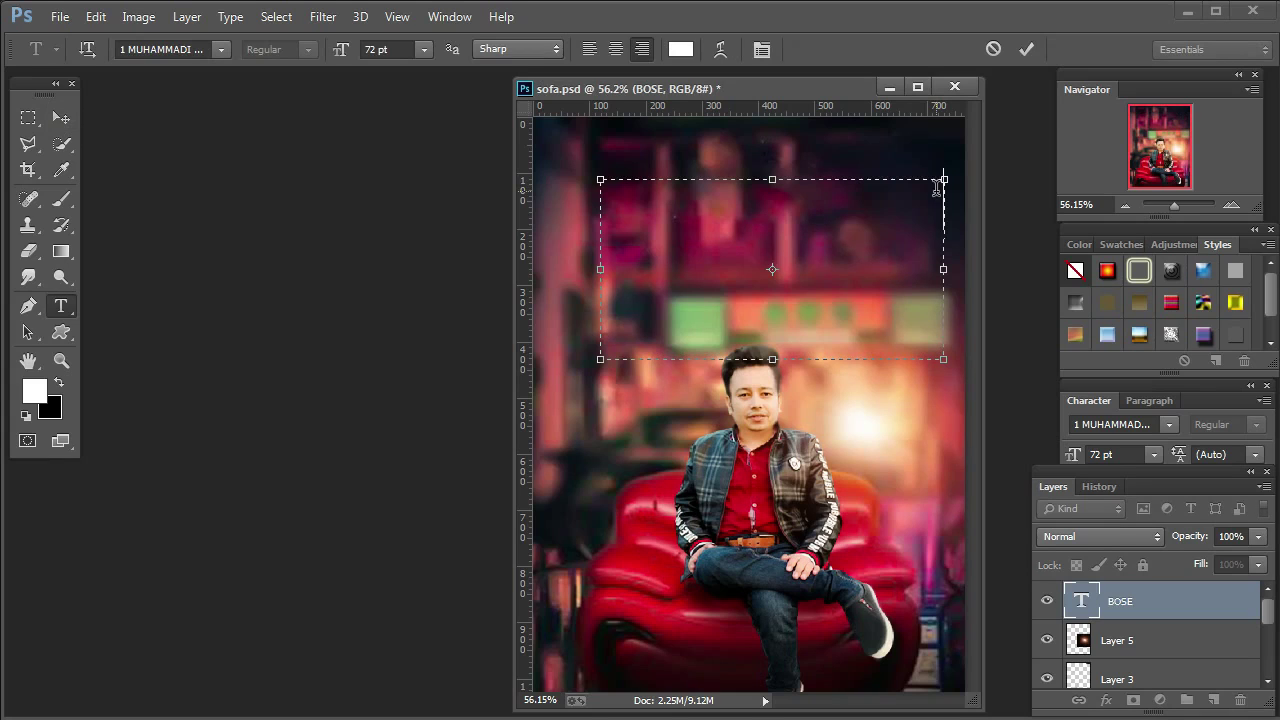
{"action": "type", "text": "BOSS"}
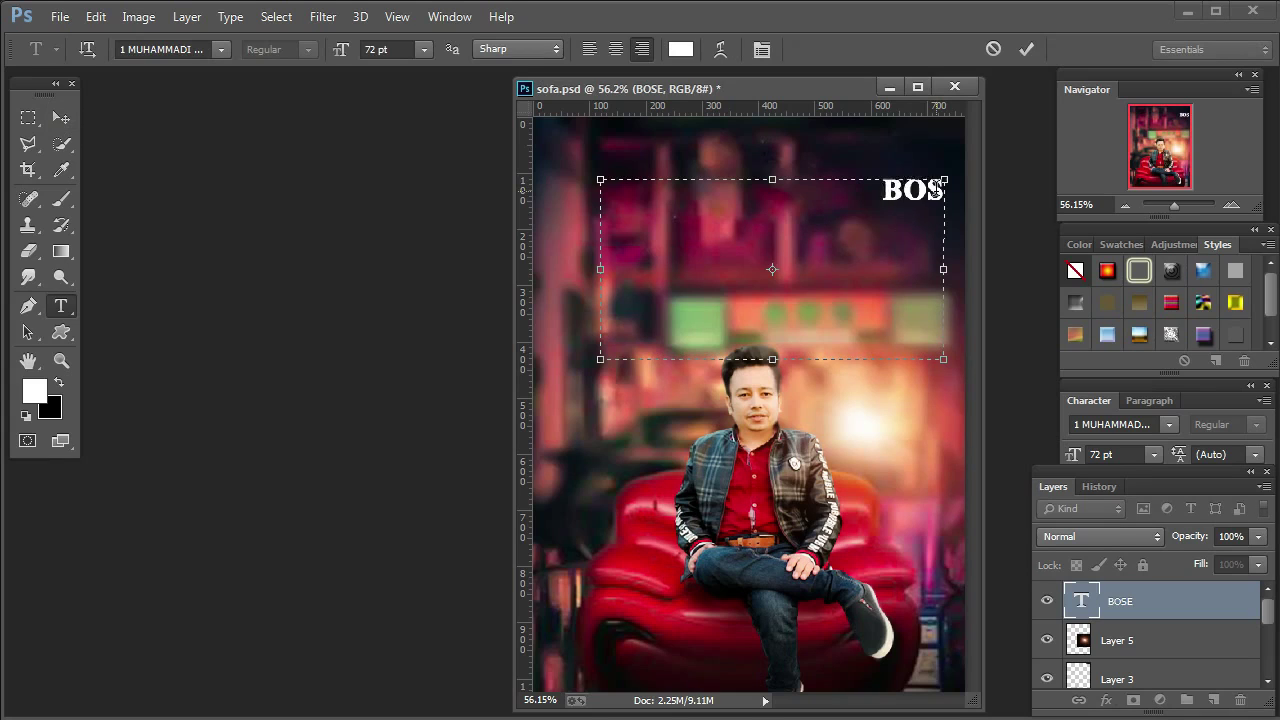
{"action": "left_click", "coordinate": [61, 117]}
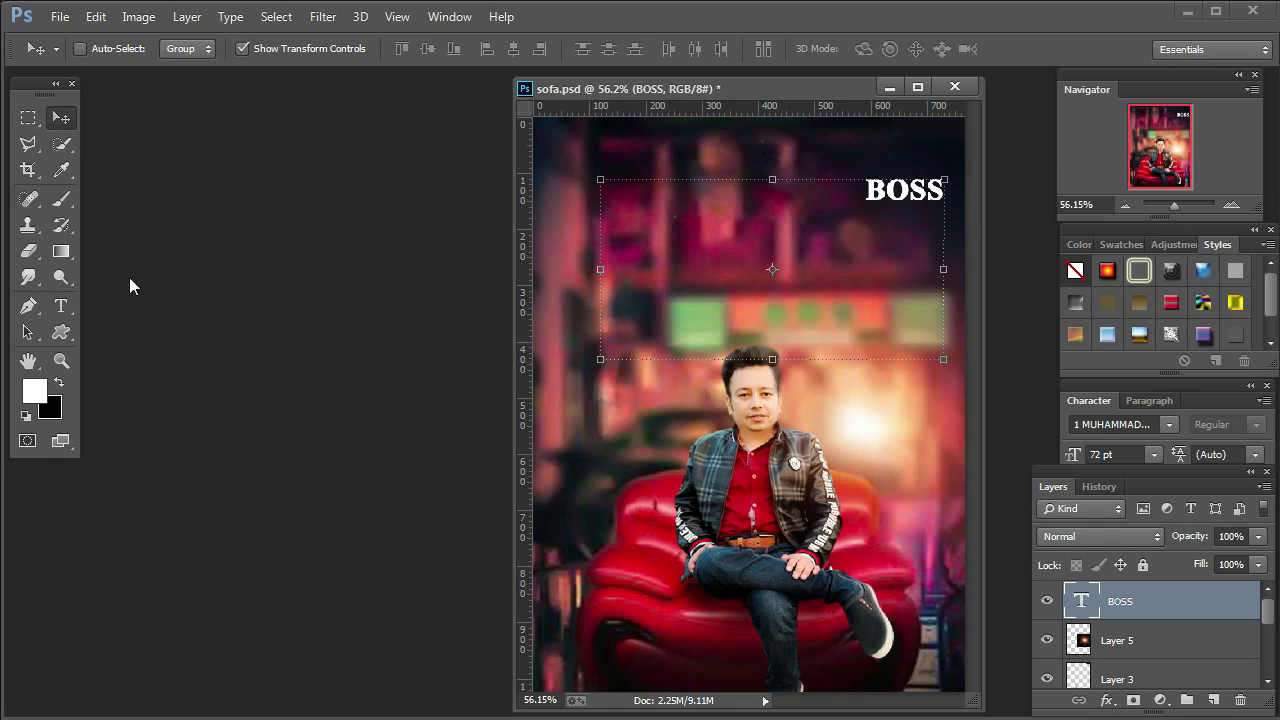
Shrink the BOSS text box to about 208 by 78 px around the word.
{"action": "left_click", "coordinate": [61, 305]}
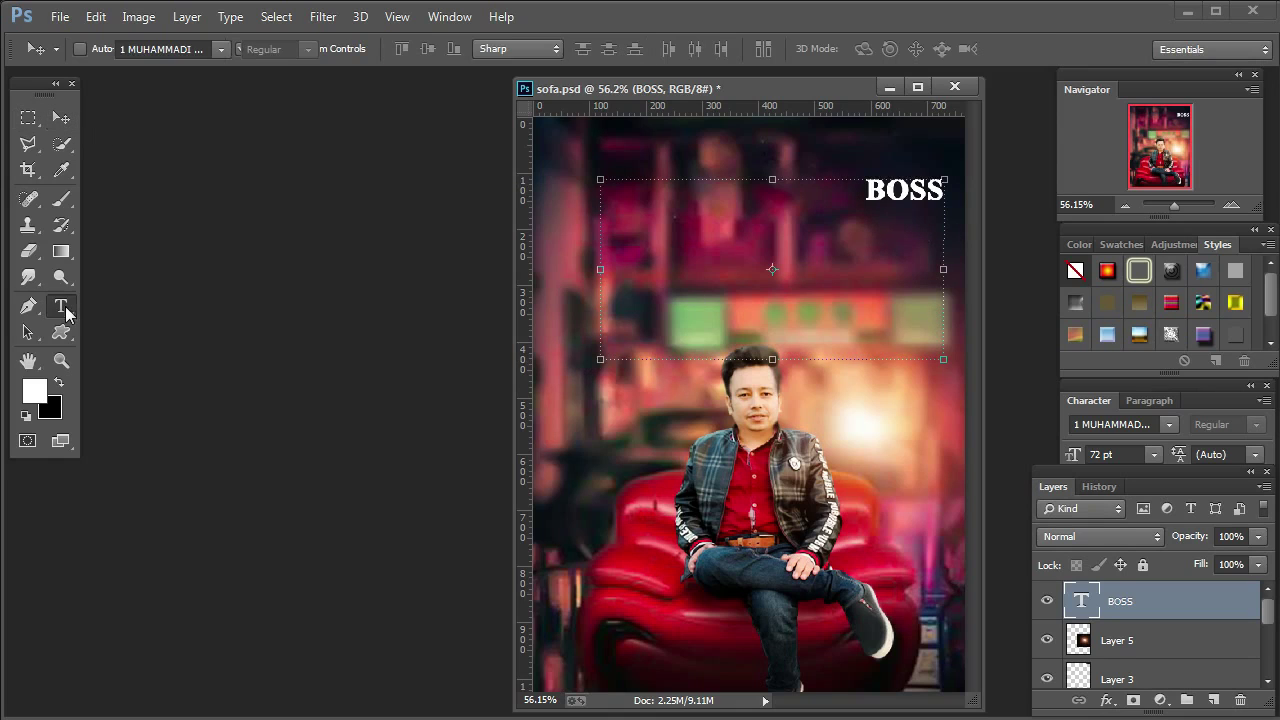
{"action": "left_click", "coordinate": [896, 190]}
{"action": "left_click_drag", "start_coordinate": [598, 362], "coordinate": [827, 223]}
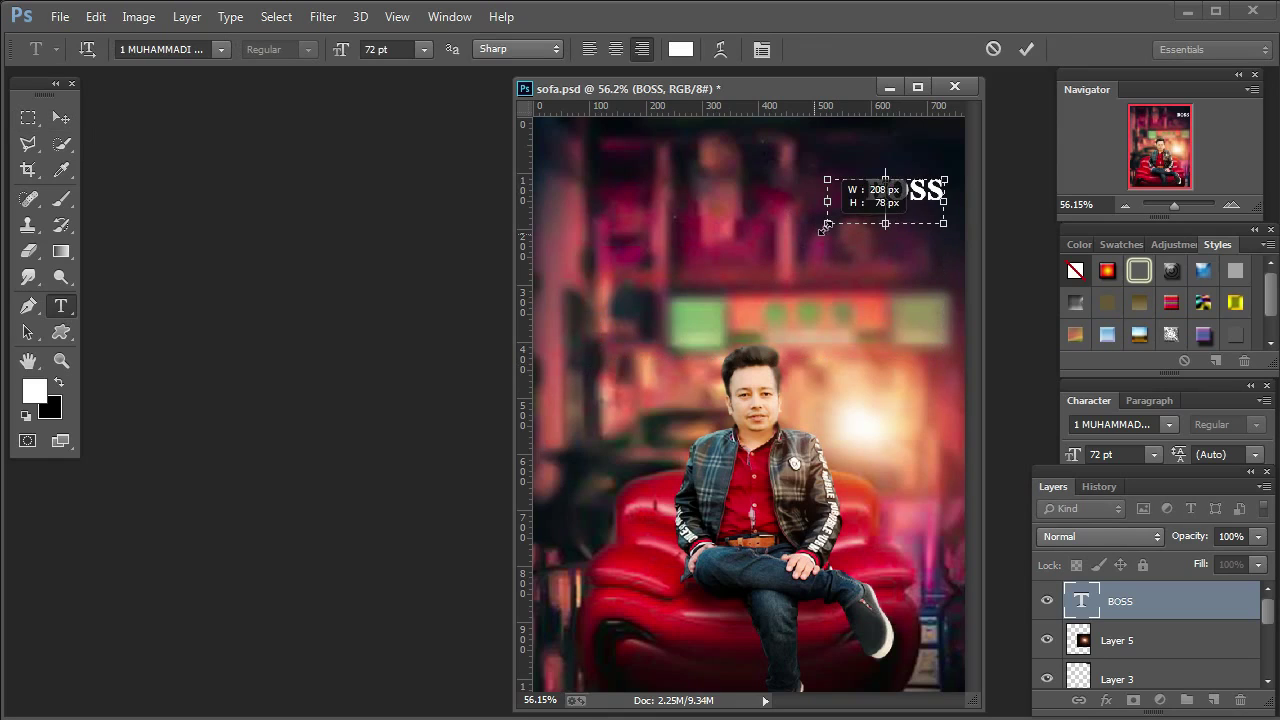
{"action": "left_click", "coordinate": [62, 118]}
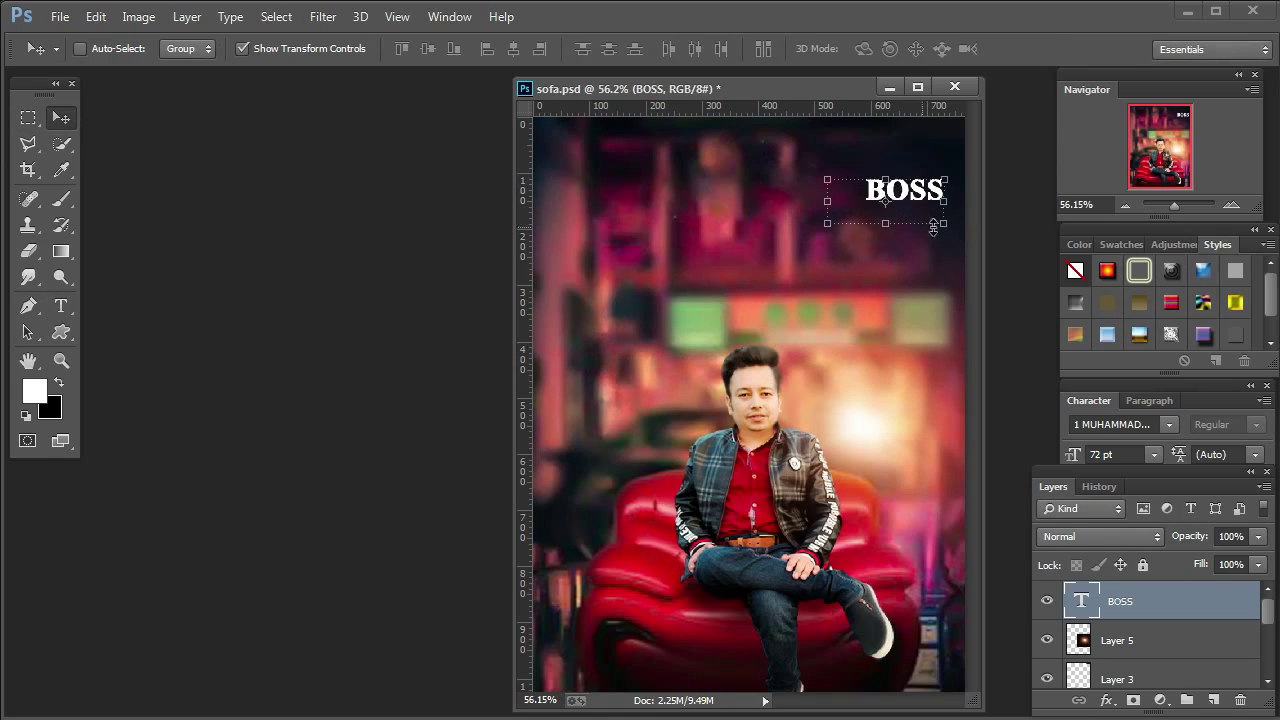
Scale the BOSS text up to 138.63 pt and position it above the man's head, beneath the word THE.
{"action": "left_click_drag", "start_coordinate": [928, 205], "coordinate": [900, 284]}
{"action": "key", "text": "ctrl+t"}
{"action": "key", "text": "Return"}
{"action": "left_click_drag", "start_coordinate": [861, 220], "coordinate": [812, 219]}
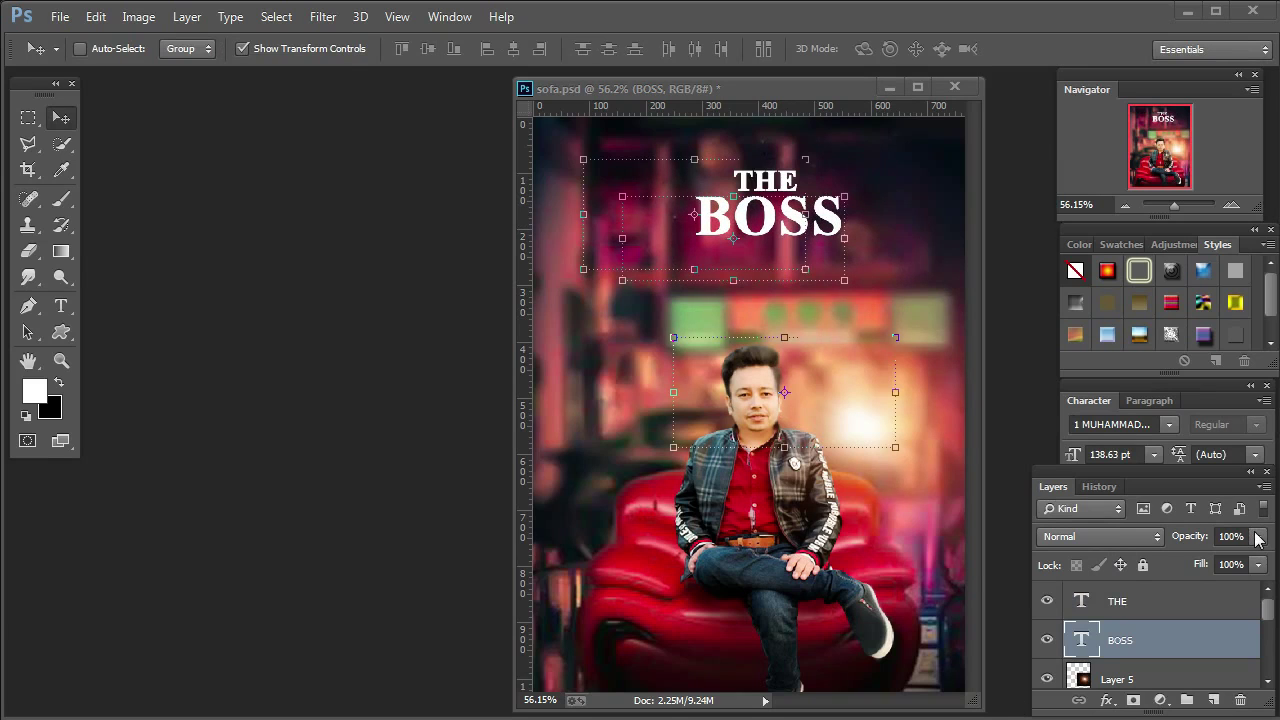
Lower the BOSS text layer's opacity to 44%.
{"action": "left_click", "coordinate": [1259, 537]}
{"action": "left_click_drag", "start_coordinate": [1236, 561], "coordinate": [1207, 562]}
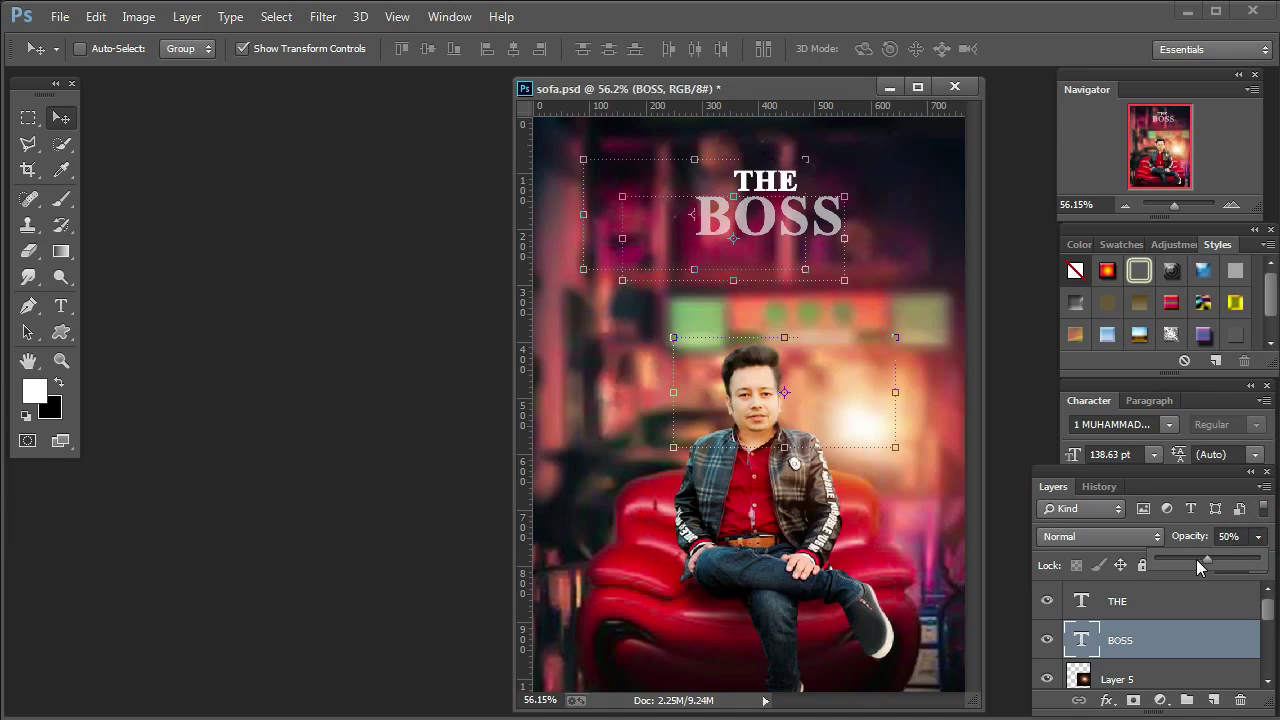
{"action": "left_click_drag", "start_coordinate": [1197, 562], "coordinate": [1196, 562]}
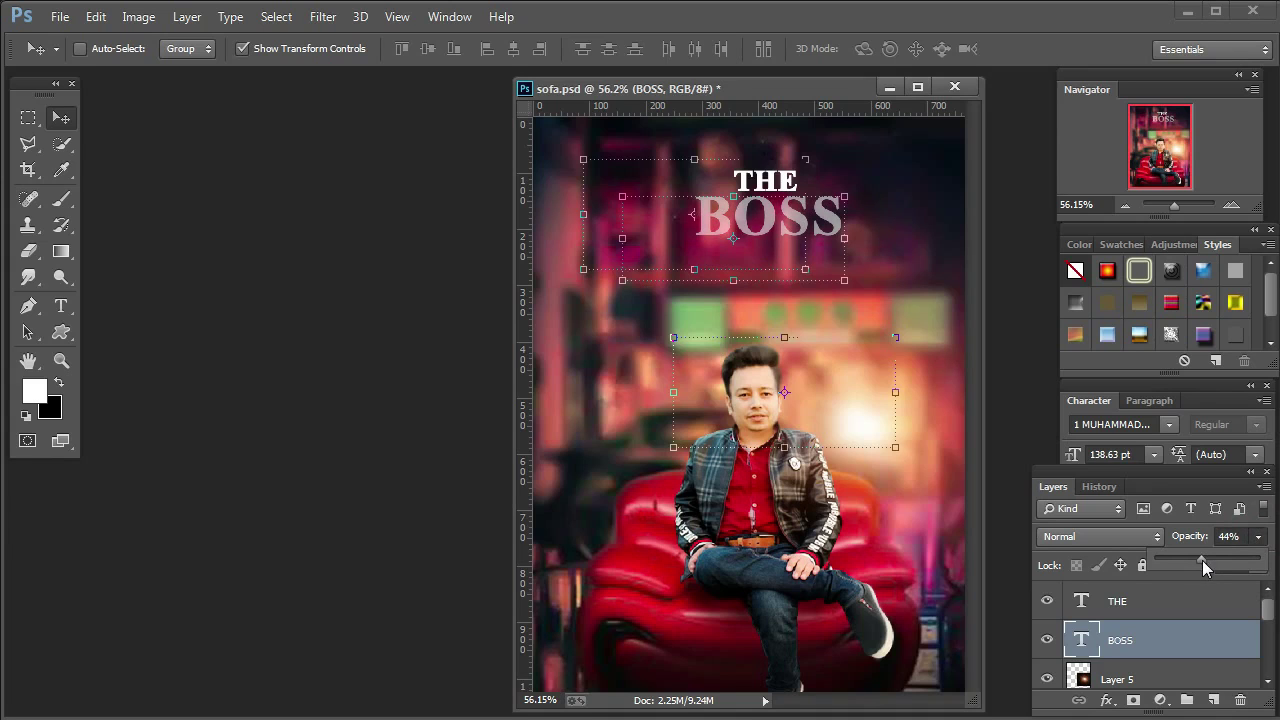
Select the THE text layer and lower its opacity to 55%.
{"action": "right_click", "coordinate": [782, 182]}
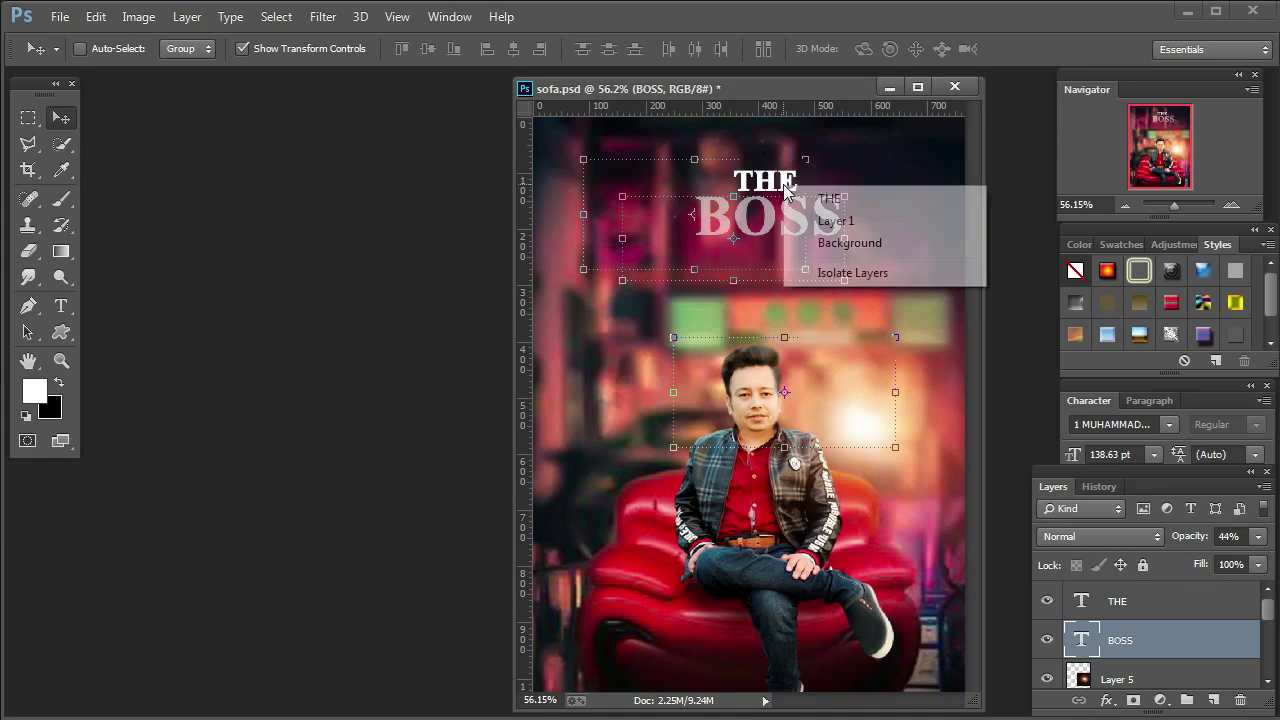
{"action": "left_click", "coordinate": [891, 199]}
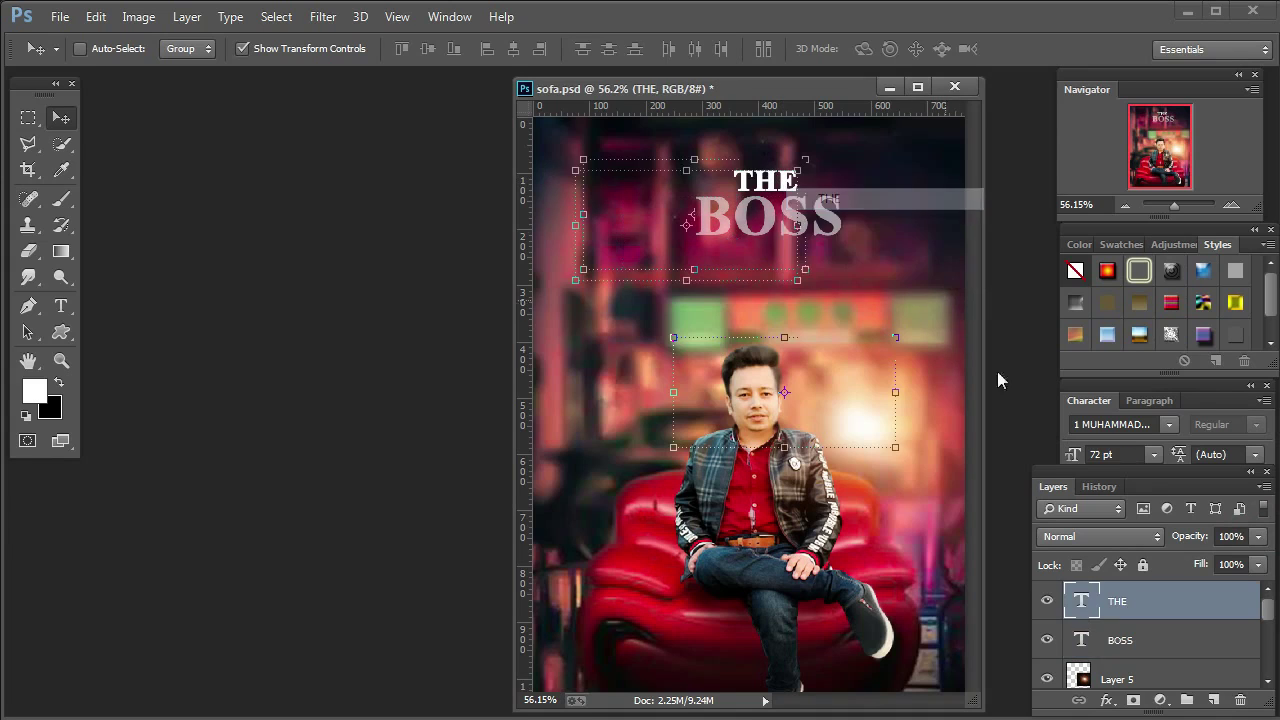
{"action": "left_click", "coordinate": [1259, 538]}
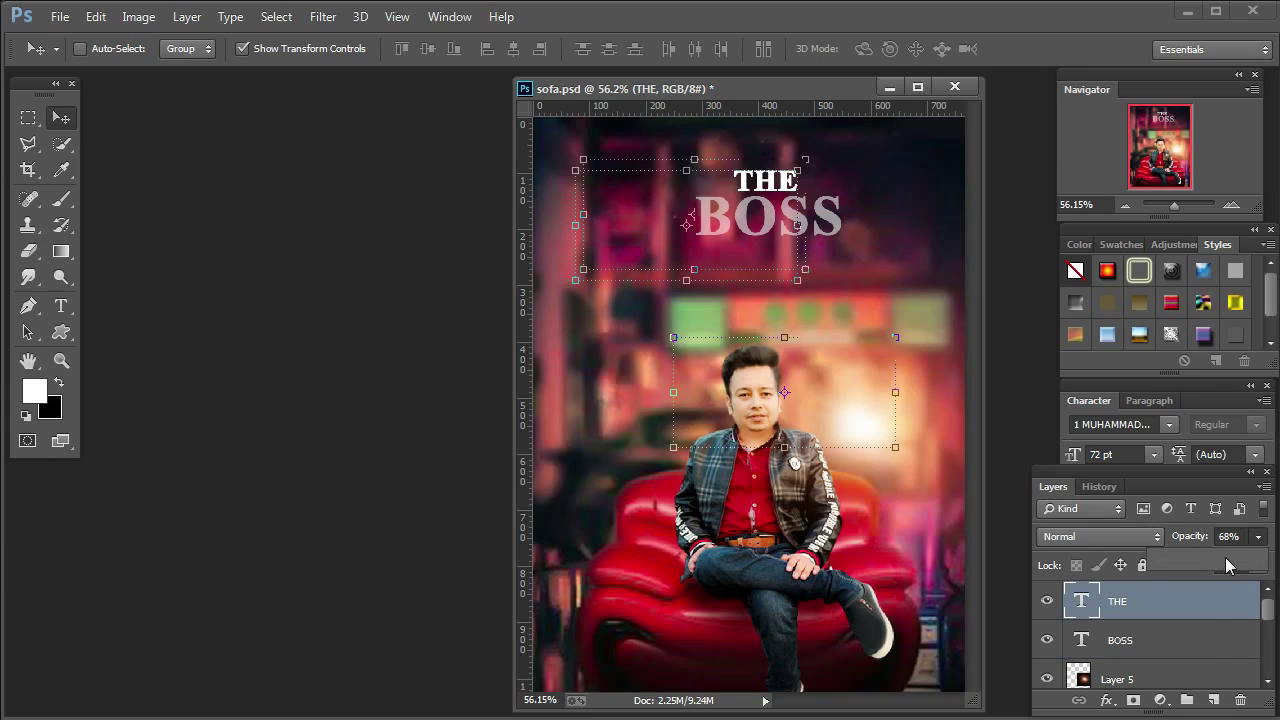
{"action": "left_click", "coordinate": [1225, 557]}
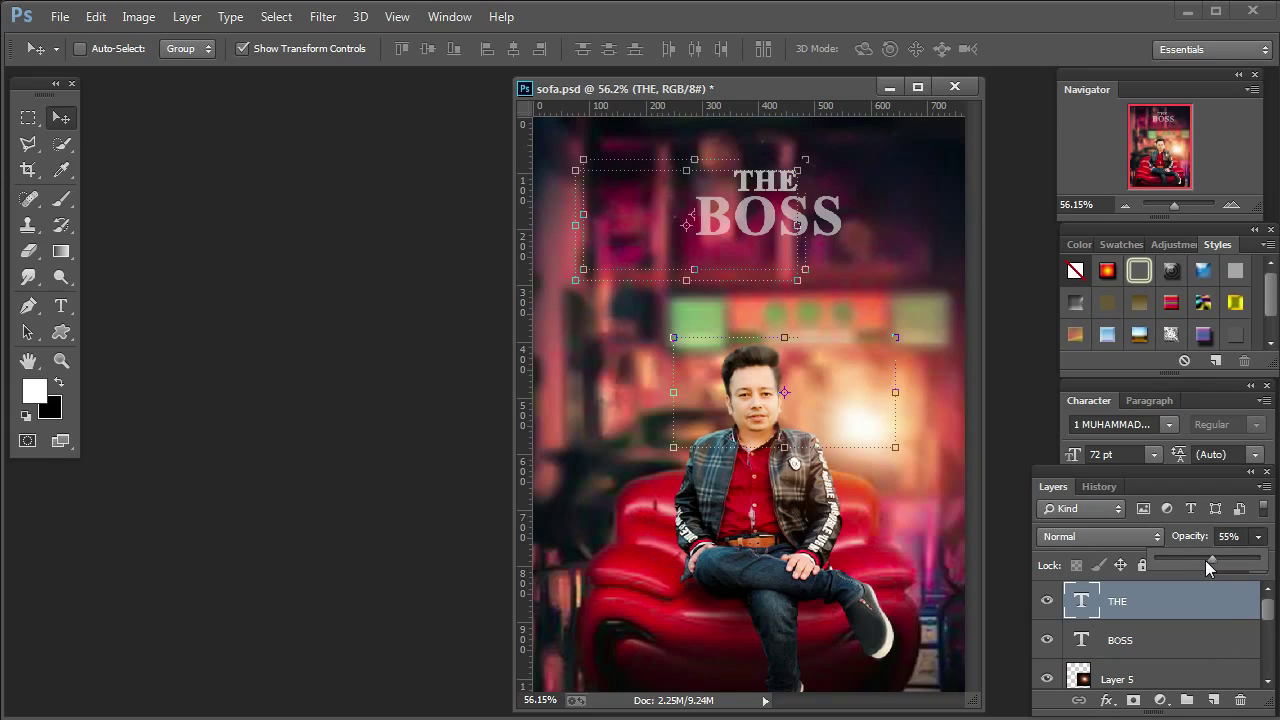
Nudge the THE text slightly up and left, and shift the BOSS text slightly left to match.
{"action": "left_click_drag", "start_coordinate": [771, 187], "coordinate": [762, 180]}
{"action": "right_click", "coordinate": [776, 212]}
{"action": "left_click", "coordinate": [806, 218]}
{"action": "left_click_drag", "start_coordinate": [769, 227], "coordinate": [760, 225]}
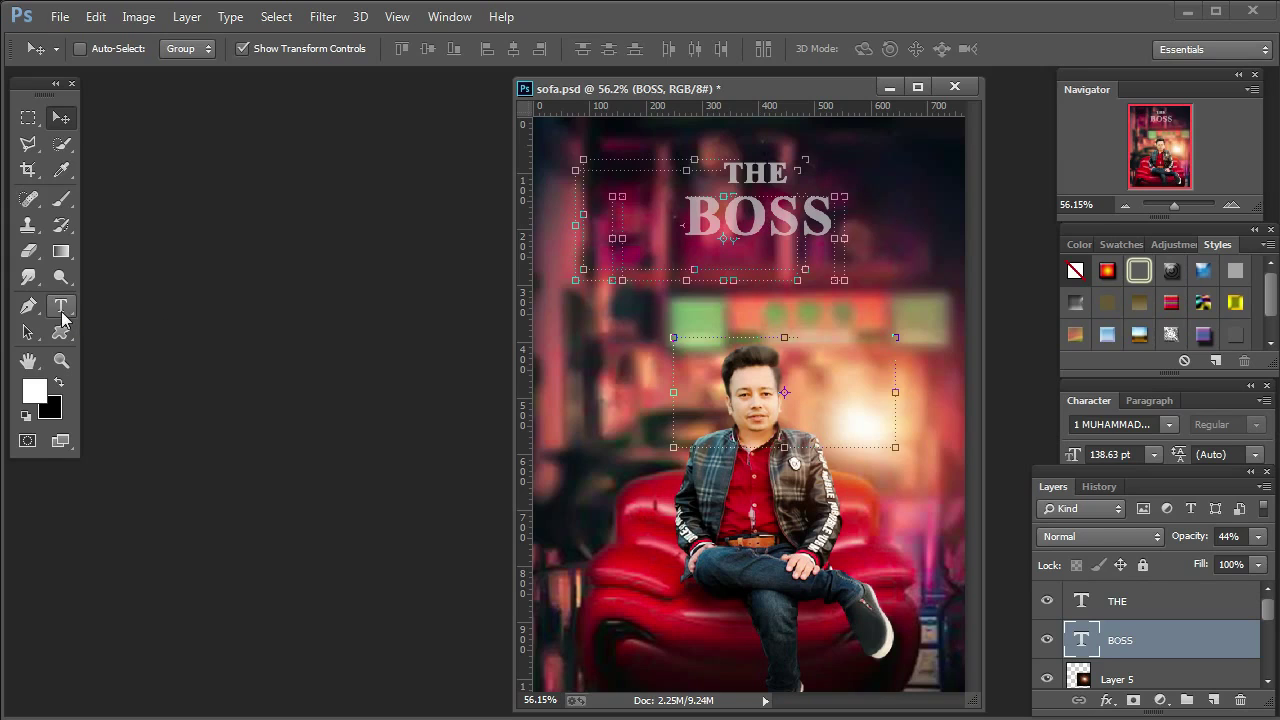
Center-align the BOSS text within its text box.
{"action": "left_click", "coordinate": [61, 306]}
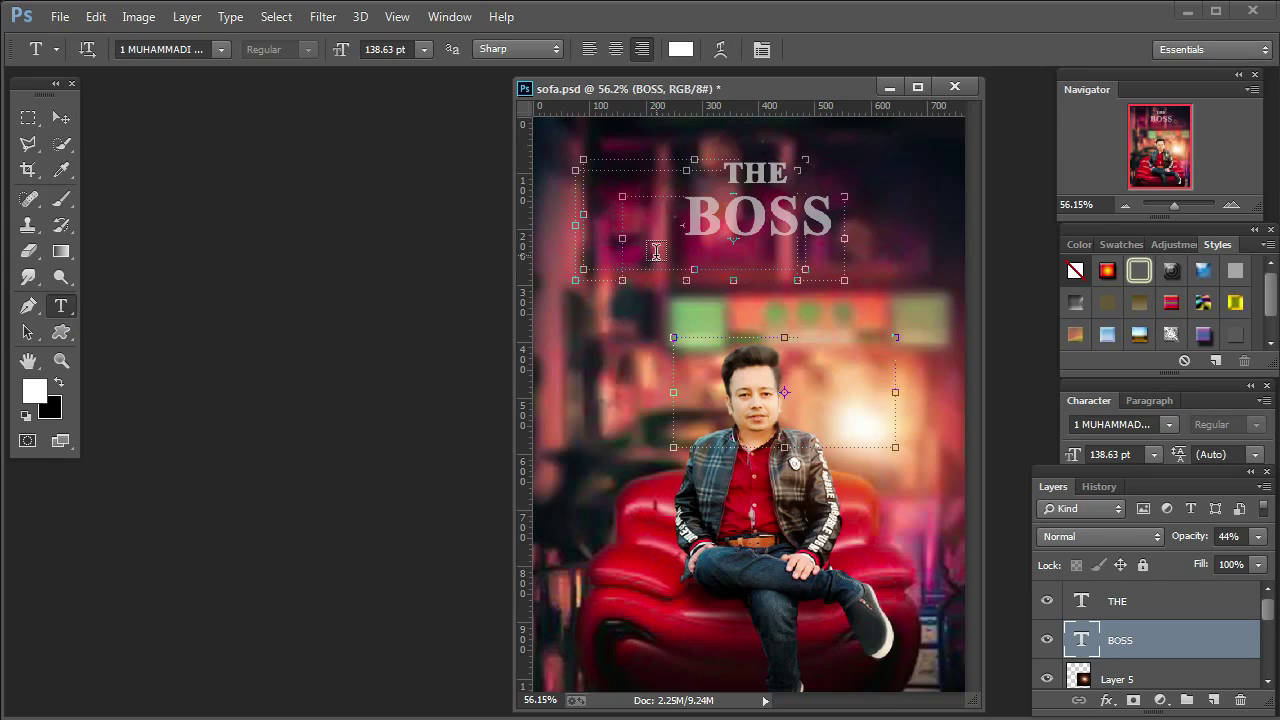
{"action": "left_click", "coordinate": [617, 53]}
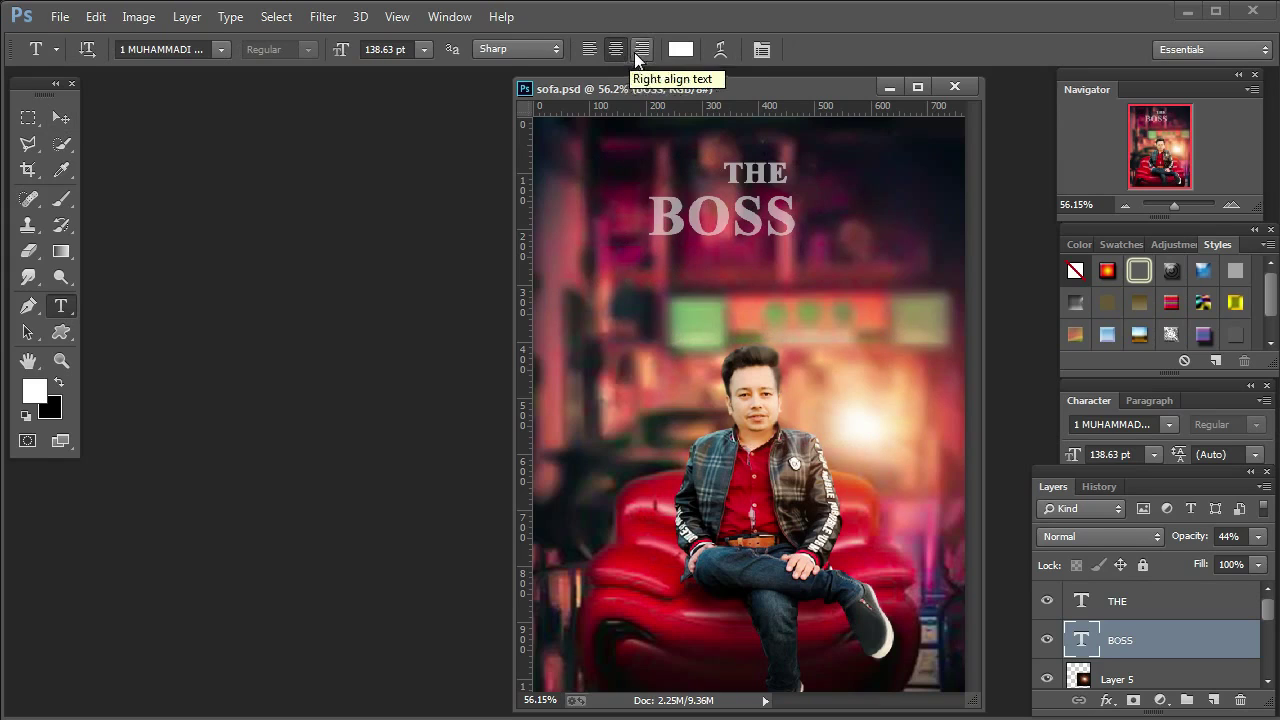
Right-align the BOSS text within its text box and move the THE text slightly down, closer to BOSS.
{"action": "left_click", "coordinate": [640, 50]}
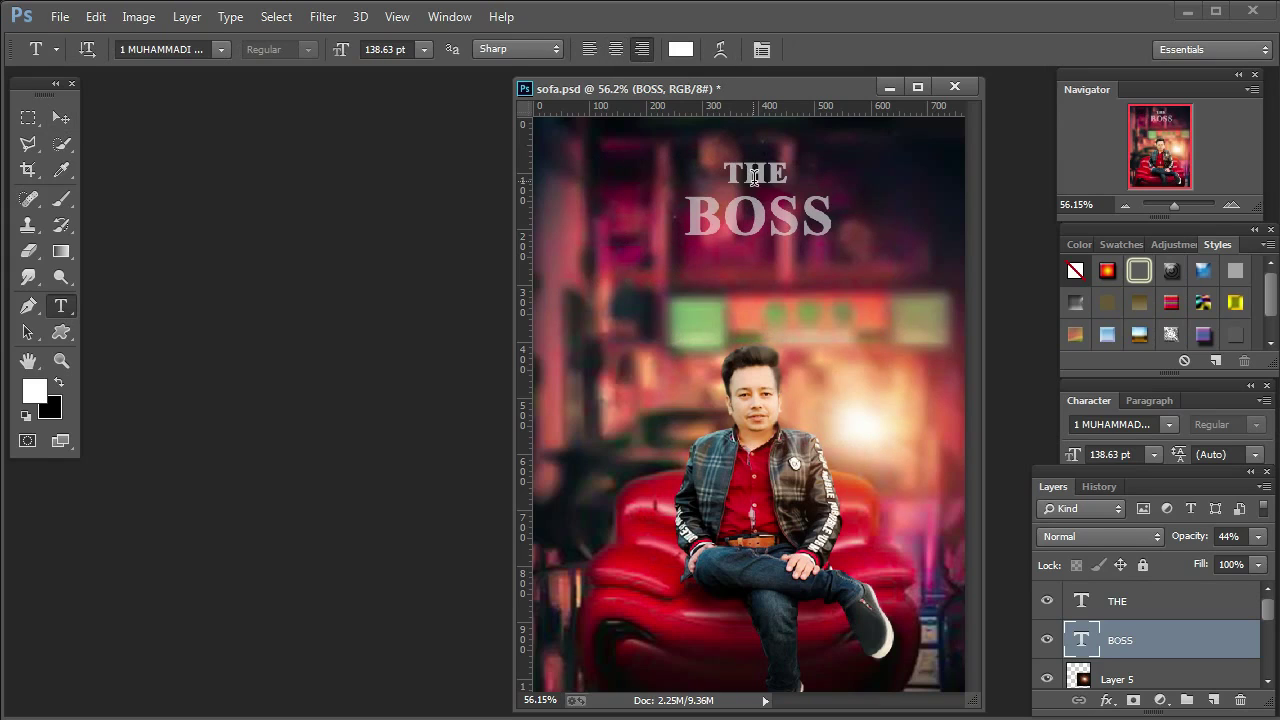
{"action": "left_click", "coordinate": [60, 119]}
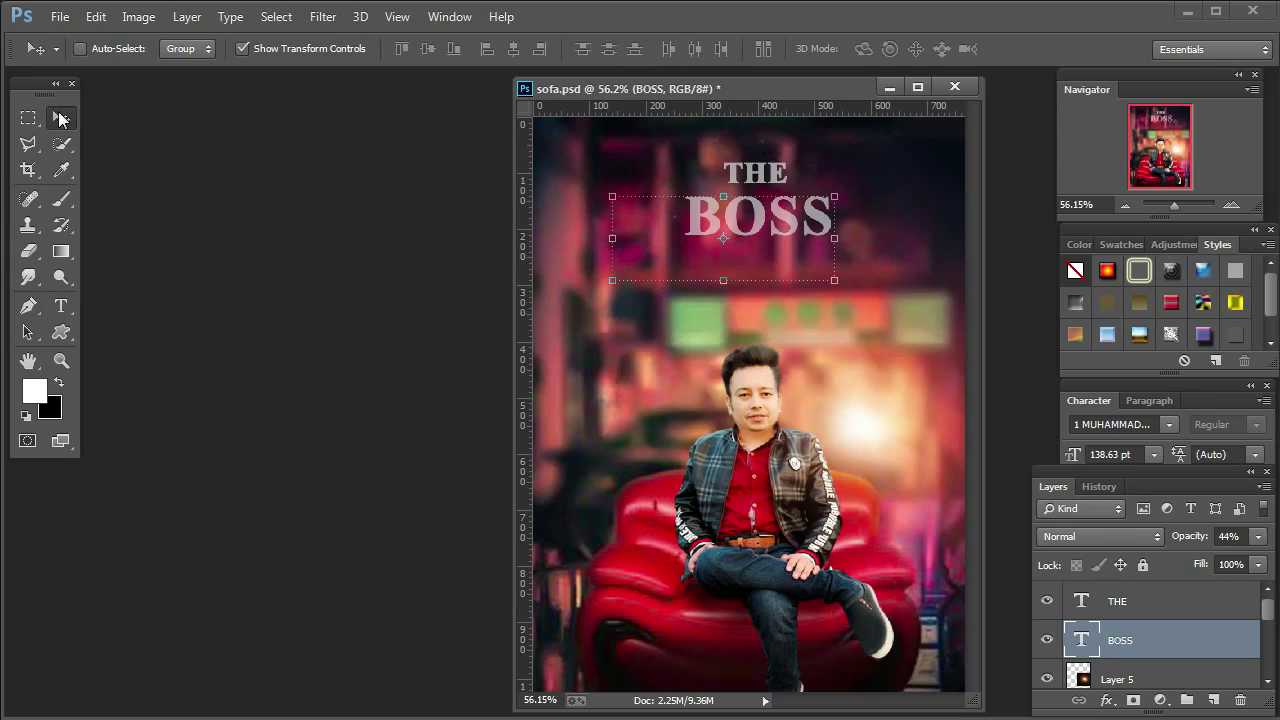
{"action": "left_click", "coordinate": [268, 52]}
{"action": "right_click", "coordinate": [761, 174]}
{"action": "left_click", "coordinate": [800, 183]}
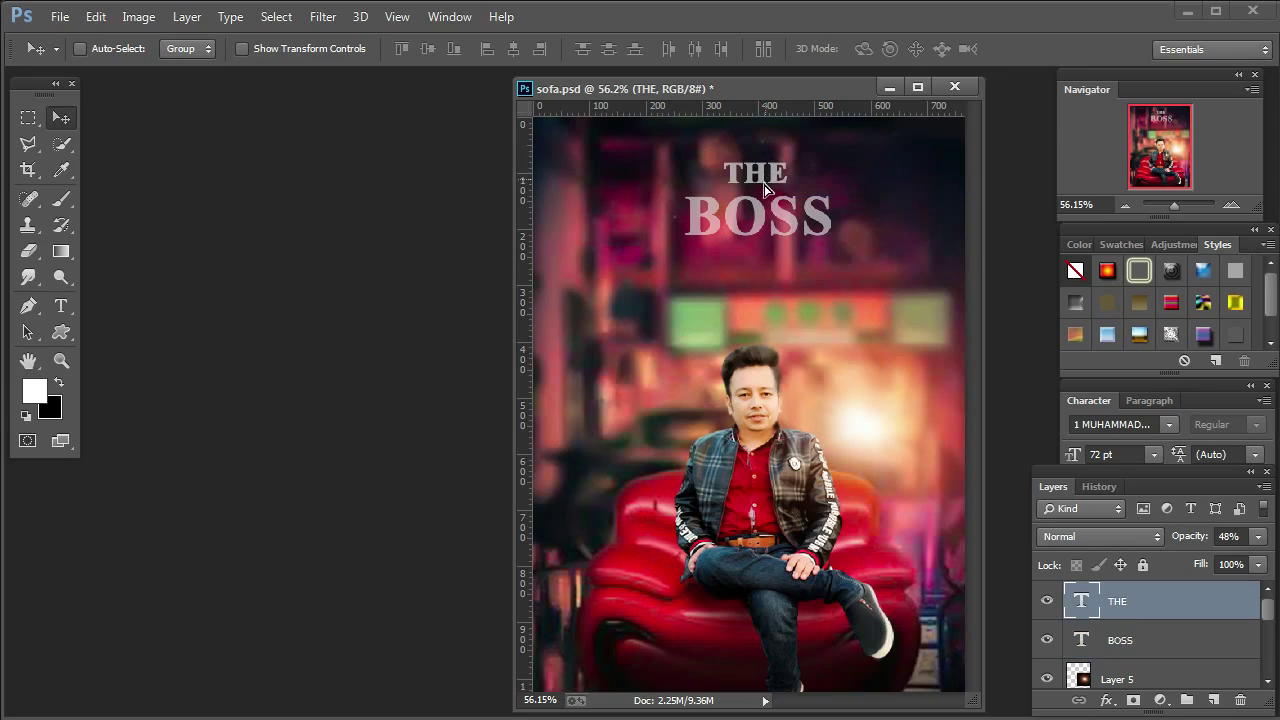
{"action": "left_click_drag", "start_coordinate": [763, 176], "coordinate": [765, 184]}
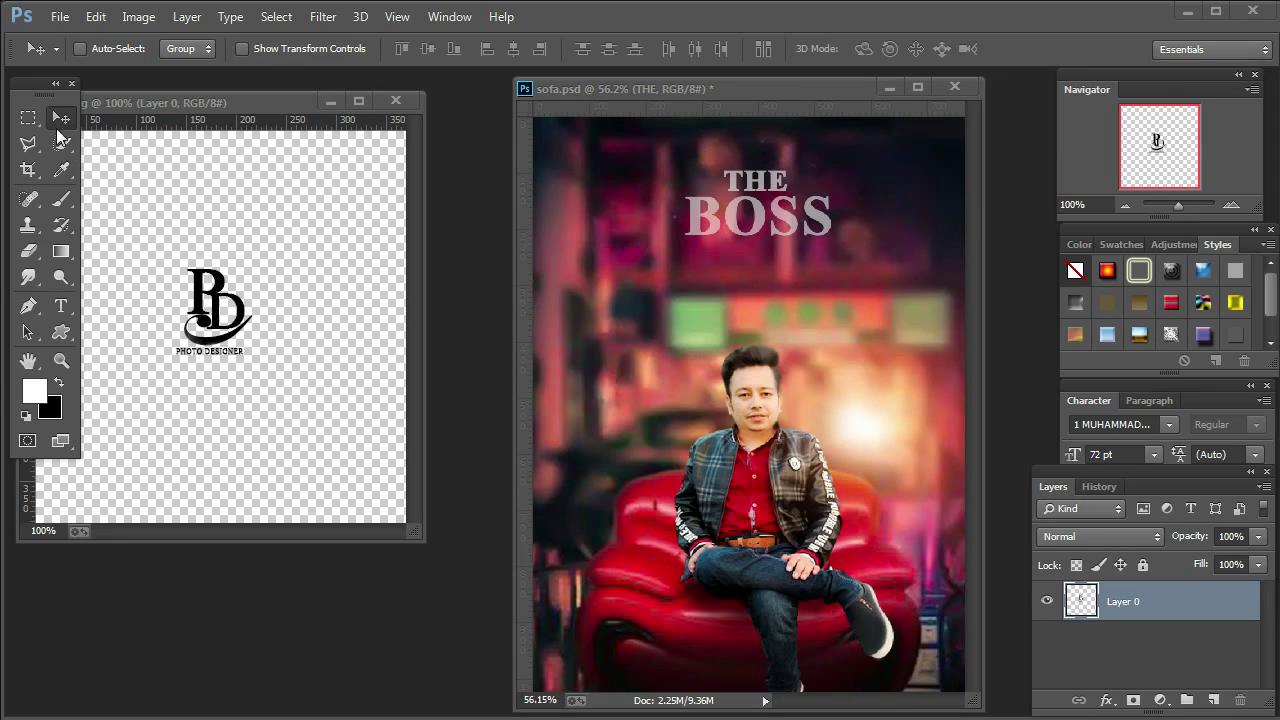
Copy the black PD Photo Designer logo into sofa.psd, minimize its source document, and place the logo in the image's upper-left corner.
{"action": "left_click", "coordinate": [60, 117]}
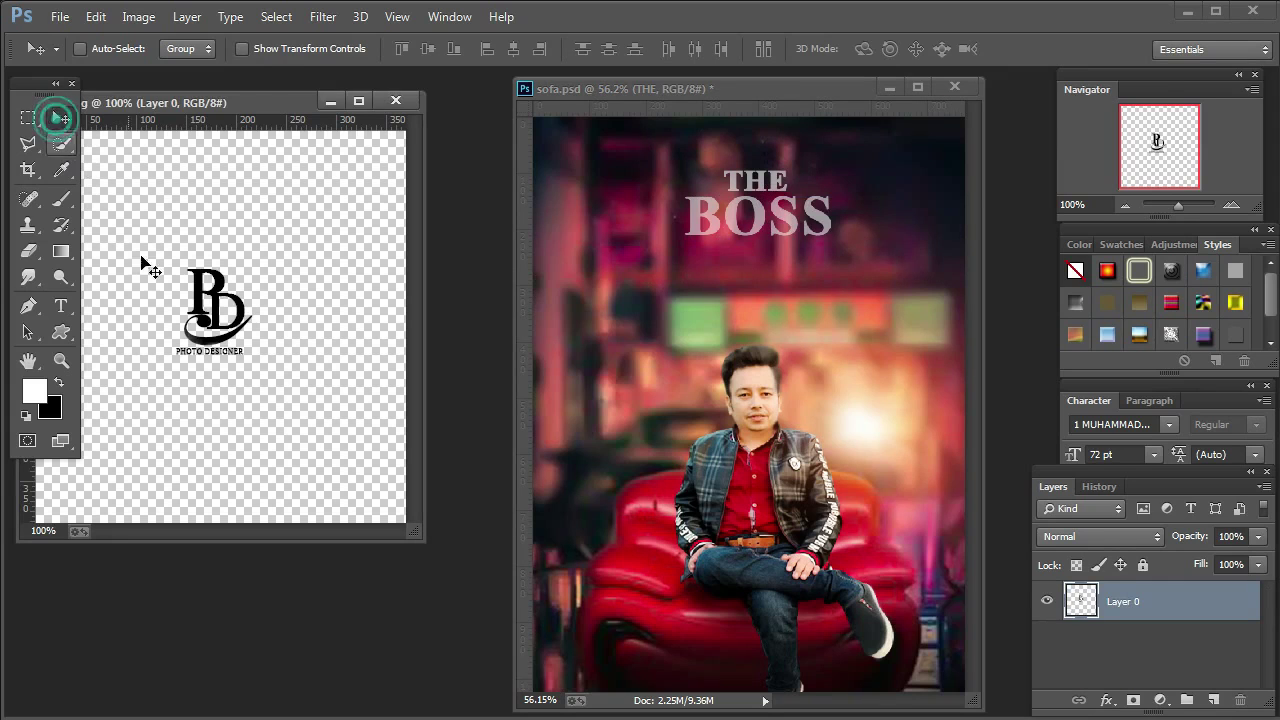
{"action": "right_click", "coordinate": [210, 292]}
{"action": "left_click_drag", "start_coordinate": [235, 314], "coordinate": [786, 330]}
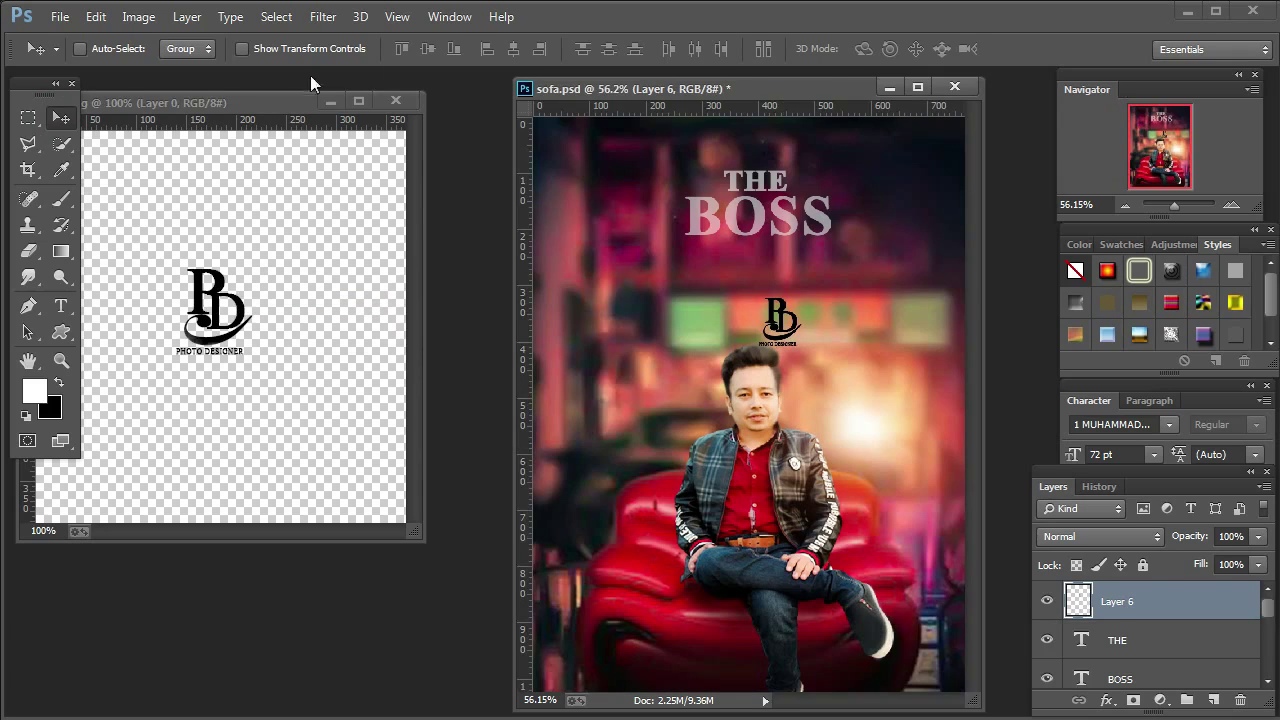
{"action": "left_click", "coordinate": [328, 99]}
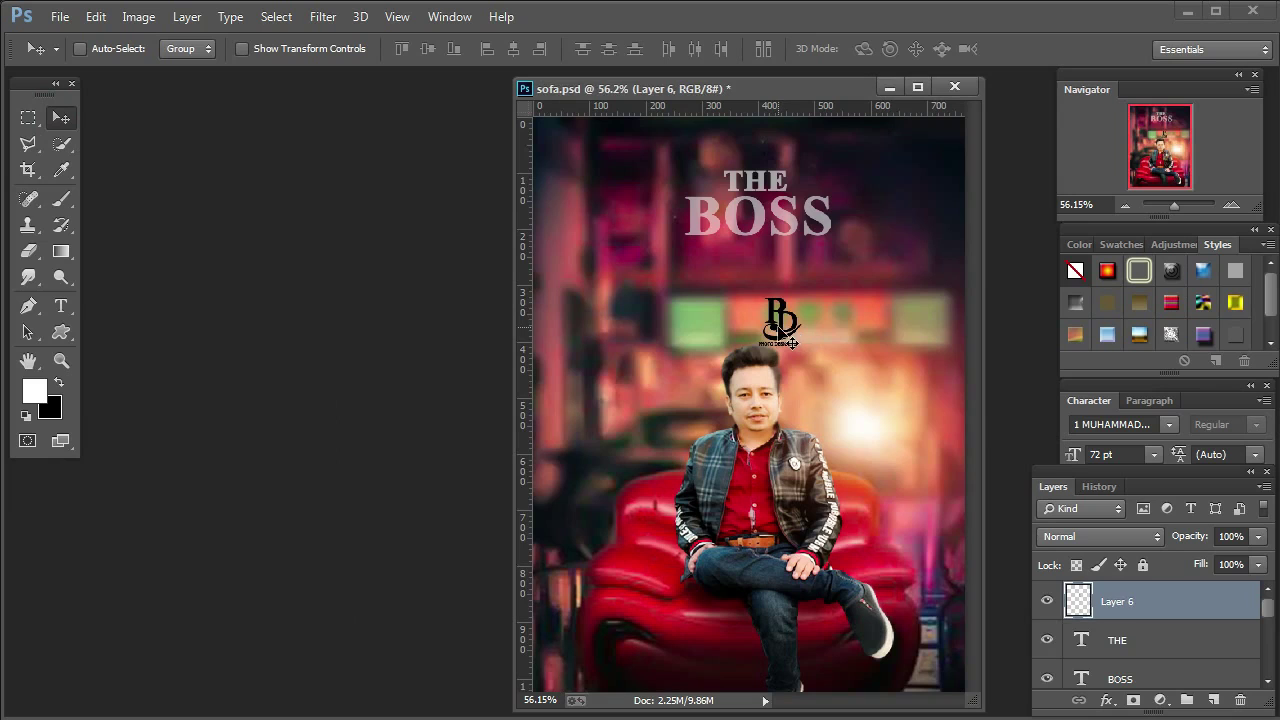
{"action": "right_click", "coordinate": [789, 342]}
{"action": "left_click", "coordinate": [794, 341]}
{"action": "left_click_drag", "start_coordinate": [790, 350], "coordinate": [572, 181]}
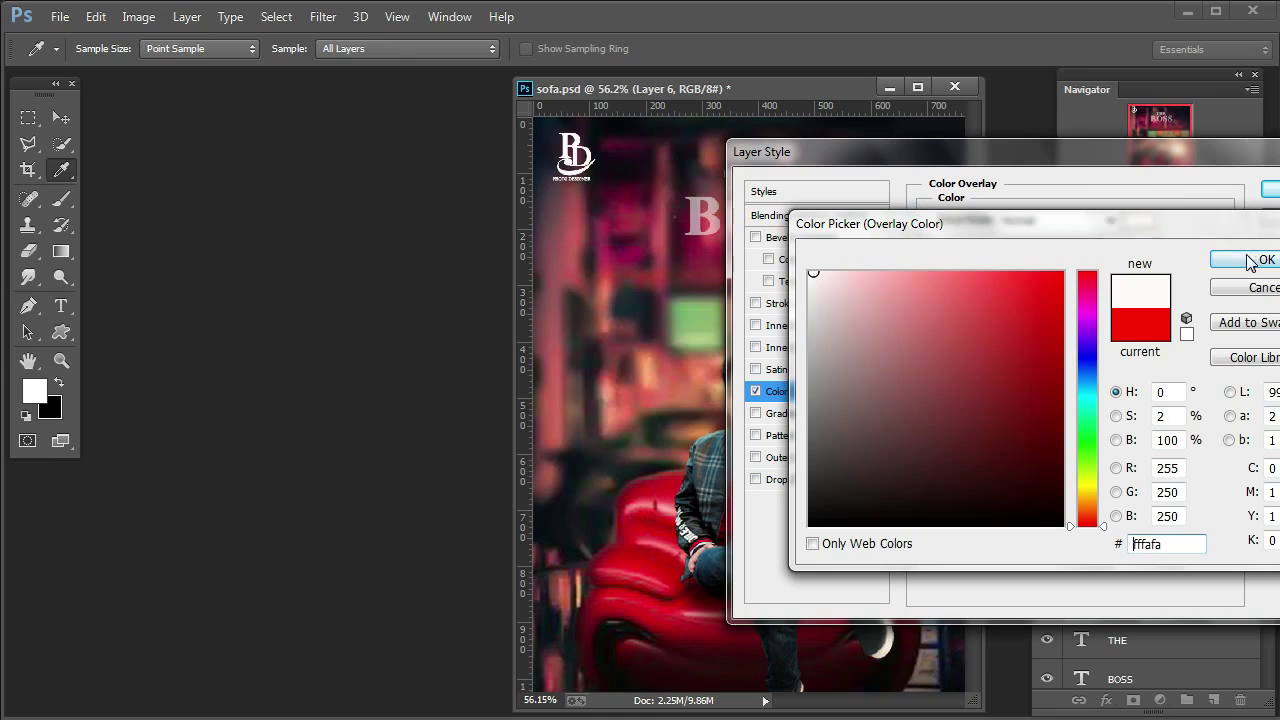
Apply a Color Overlay of #fffafa at 100% to the logo and lower its layer opacity to 59%.
{"action": "left_click", "coordinate": [1255, 258]}
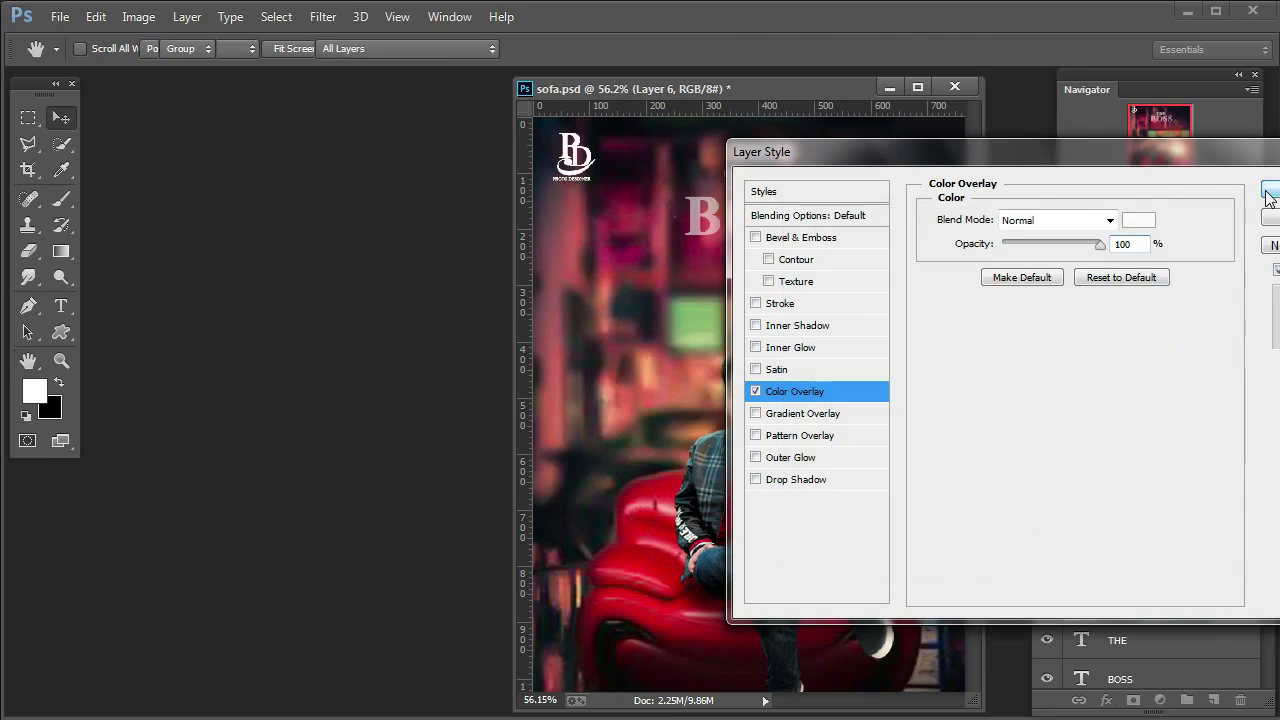
{"action": "left_click", "coordinate": [1267, 195]}
{"action": "left_click", "coordinate": [1258, 536]}
{"action": "left_click_drag", "start_coordinate": [1217, 560], "coordinate": [1216, 560]}
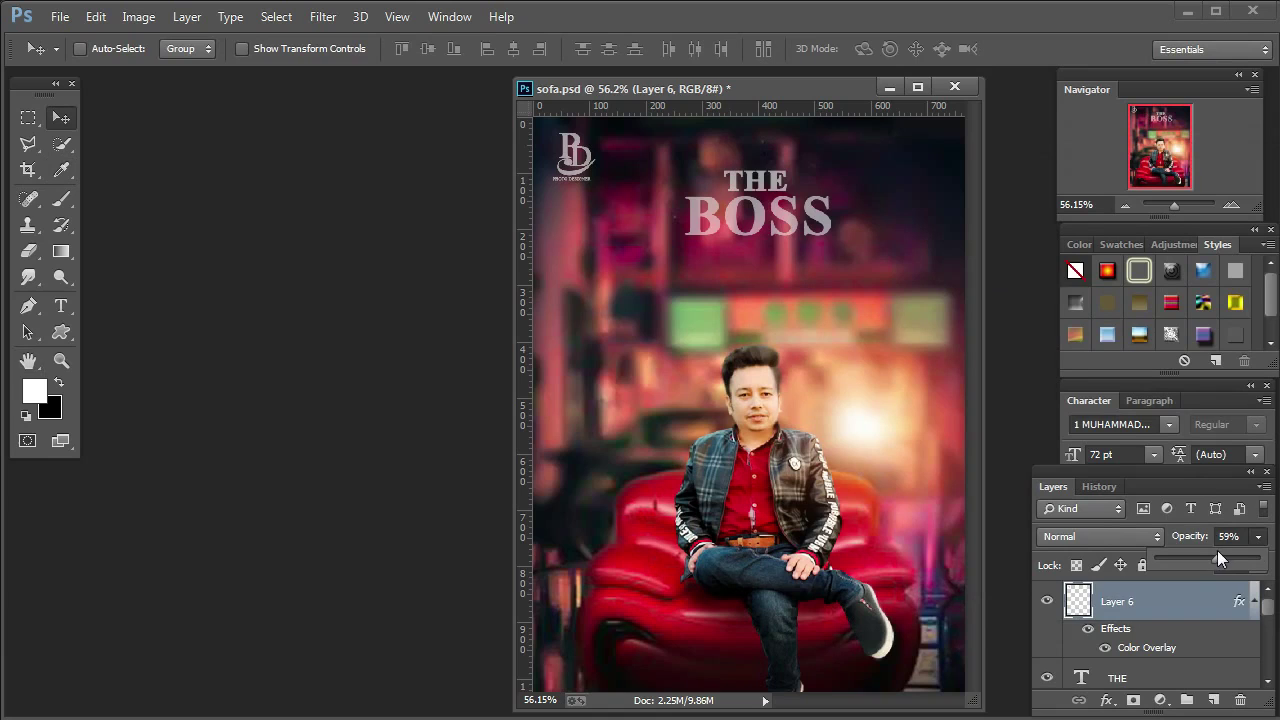
Transform the logo layer to reduce its height to about 79%, keeping the width at 100%, and apply it.
{"action": "left_click", "coordinate": [58, 125]}
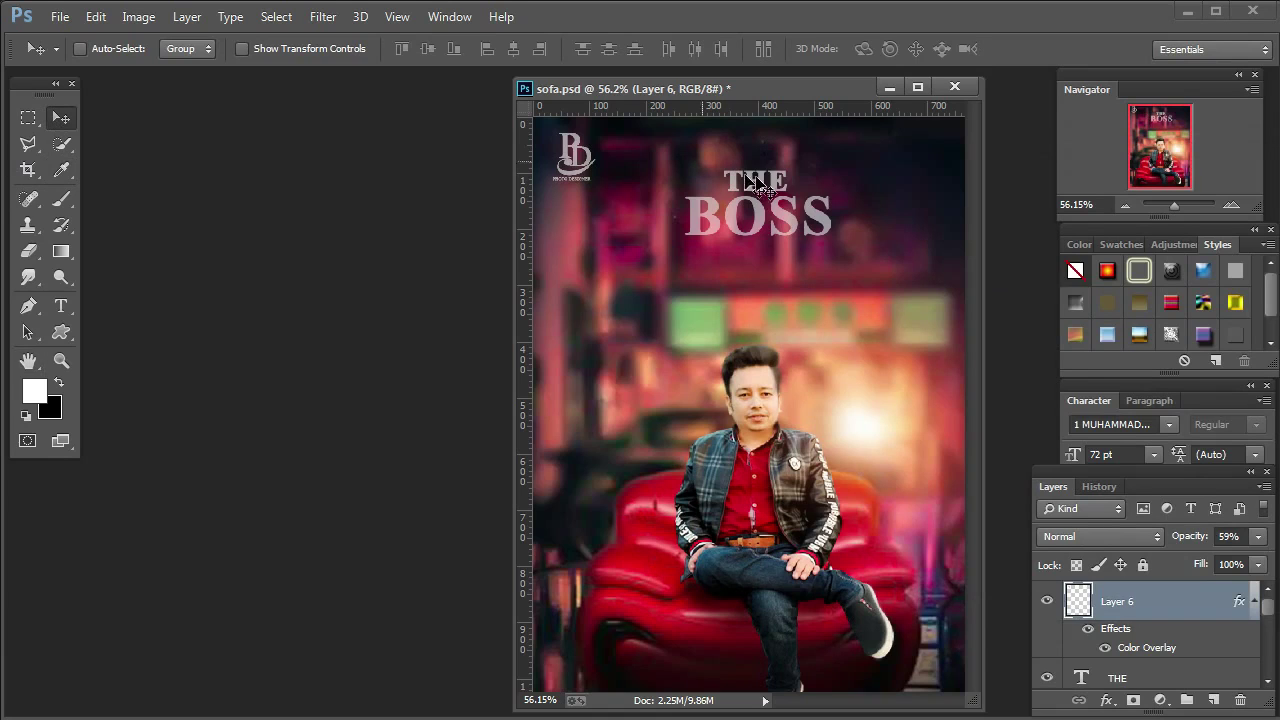
{"action": "right_click", "coordinate": [588, 165]}
{"action": "left_click", "coordinate": [598, 172]}
{"action": "key", "text": "ctrl+t"}
{"action": "left_click_drag", "start_coordinate": [572, 129], "coordinate": [572, 141]}
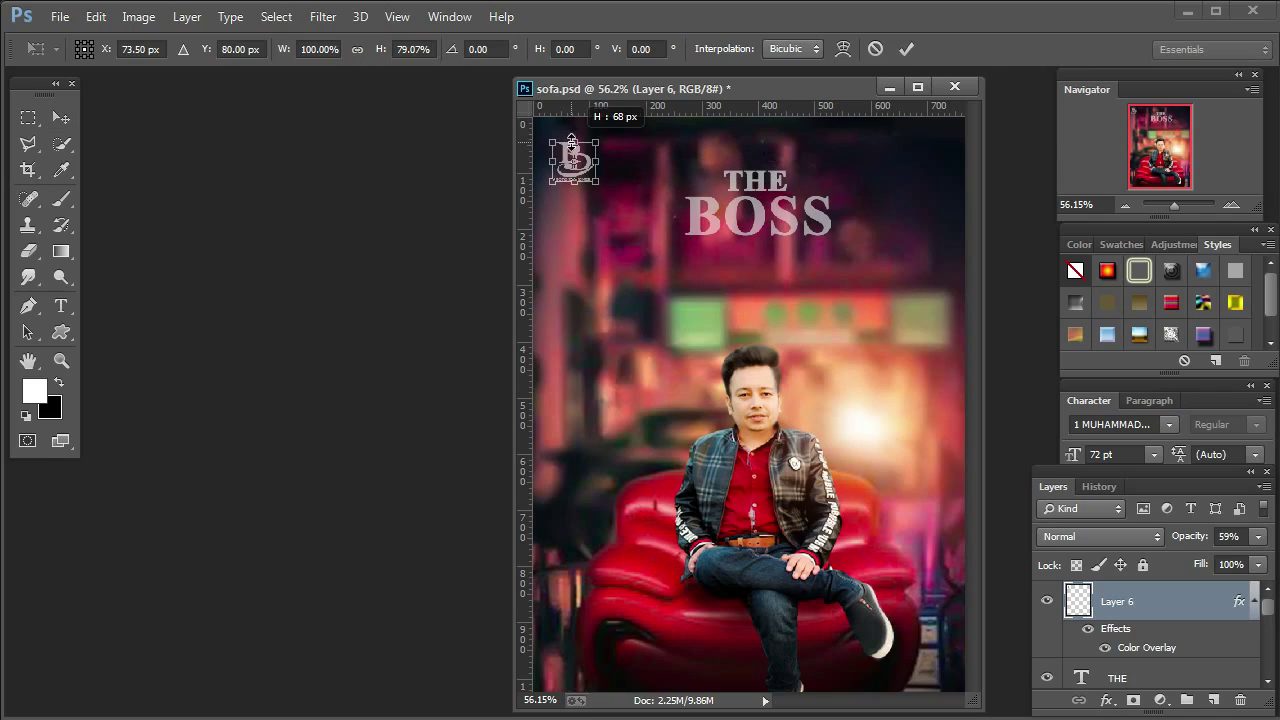
{"action": "left_click", "coordinate": [61, 117]}
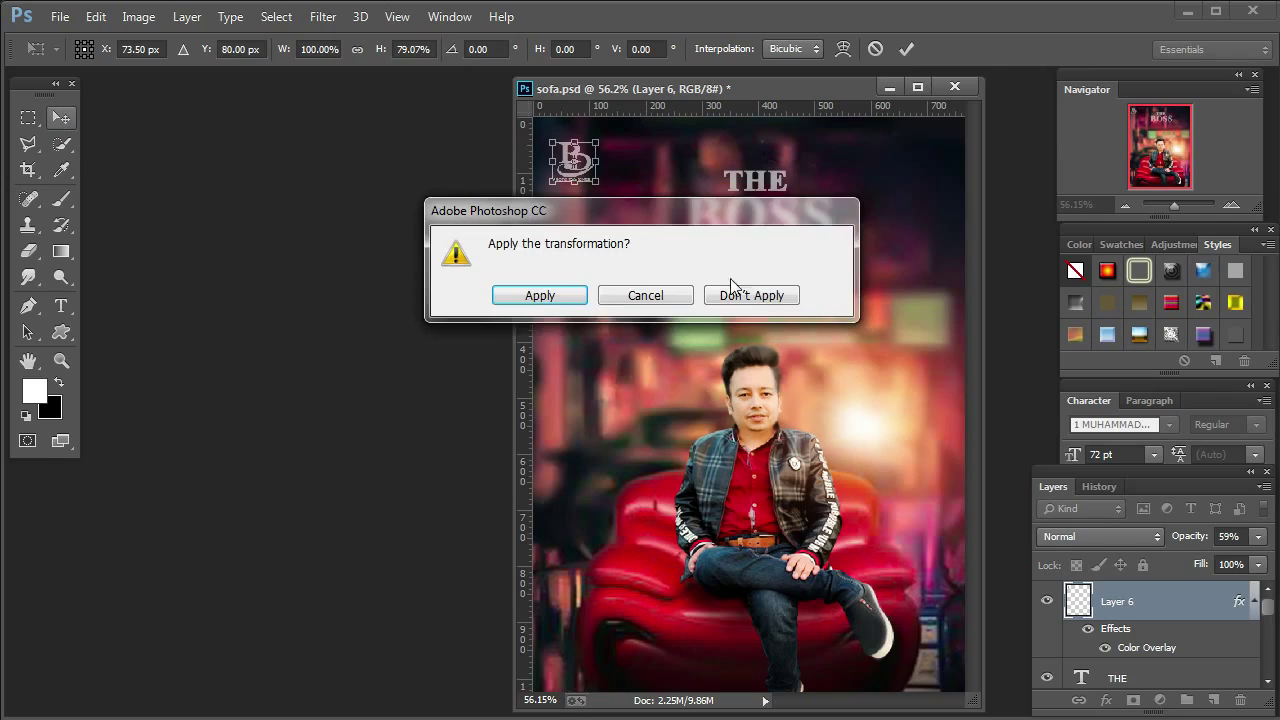
{"action": "left_click", "coordinate": [538, 295]}
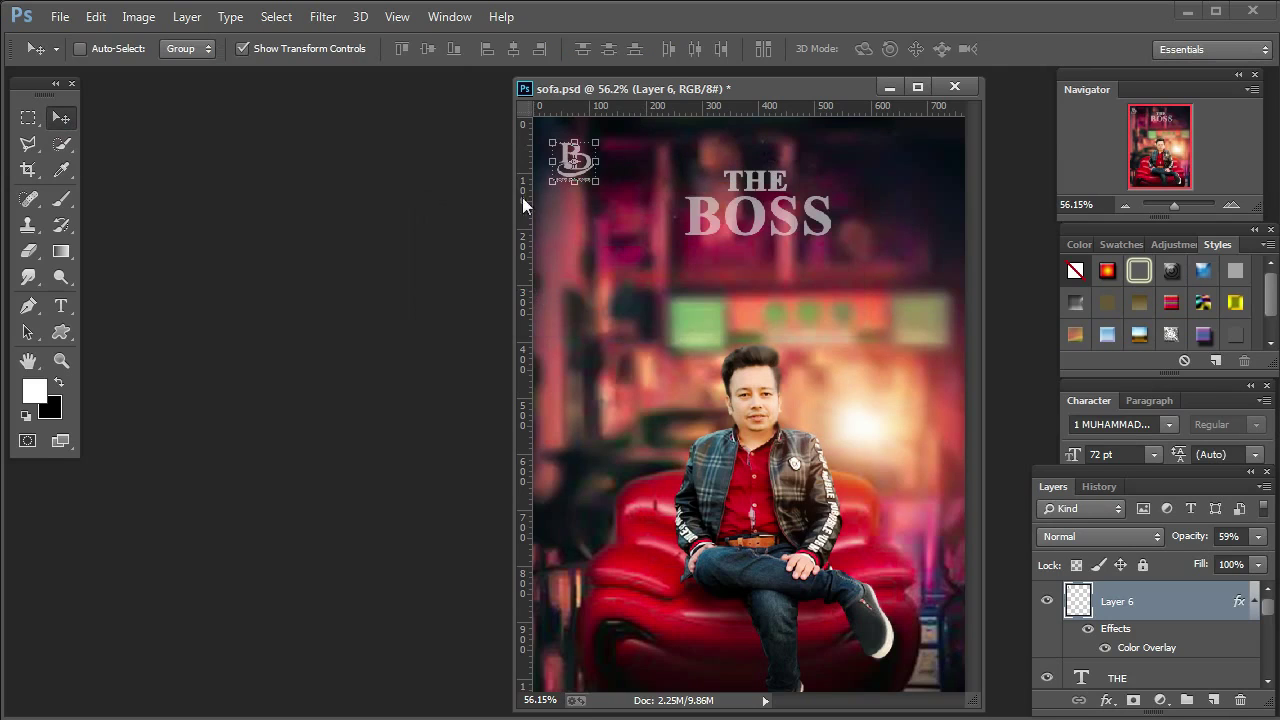
Transform the logo again to about 95% width and 110% height, and apply it.
{"action": "left_click", "coordinate": [345, 47]}
{"action": "key", "text": "ctrl+t"}
{"action": "left_click_drag", "start_coordinate": [595, 183], "coordinate": [579, 139]}
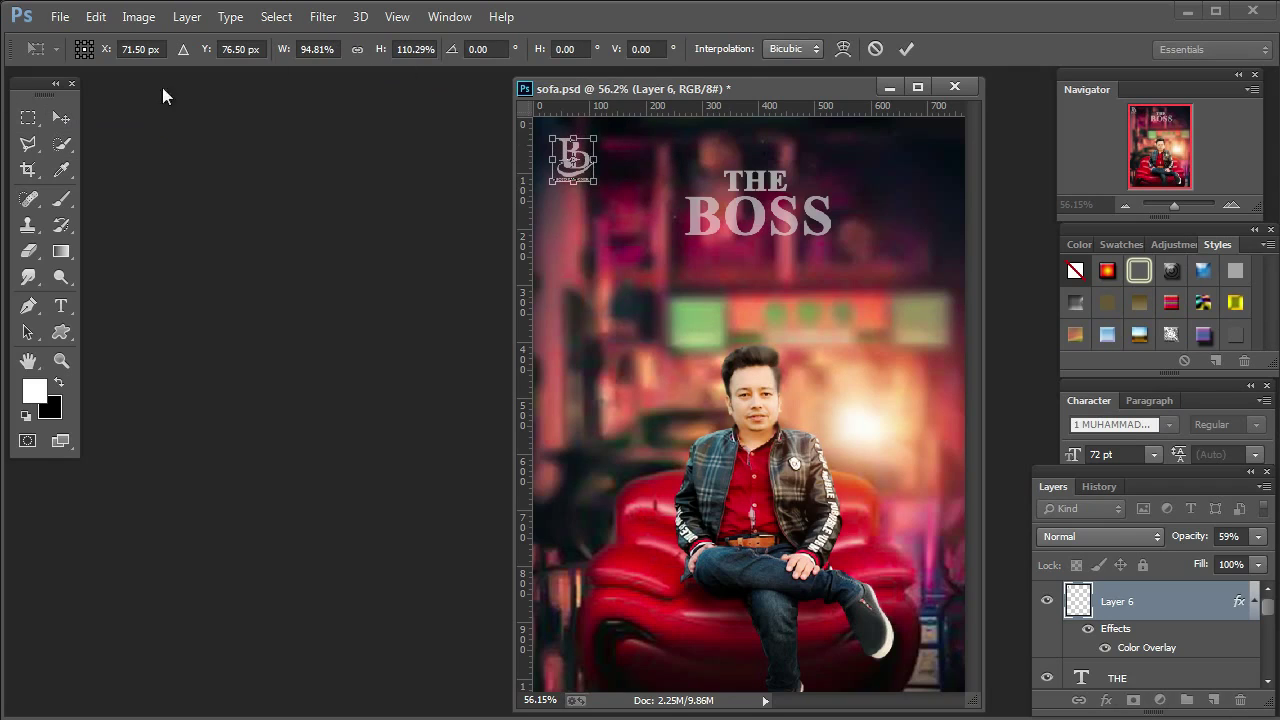
{"action": "left_click", "coordinate": [55, 120]}
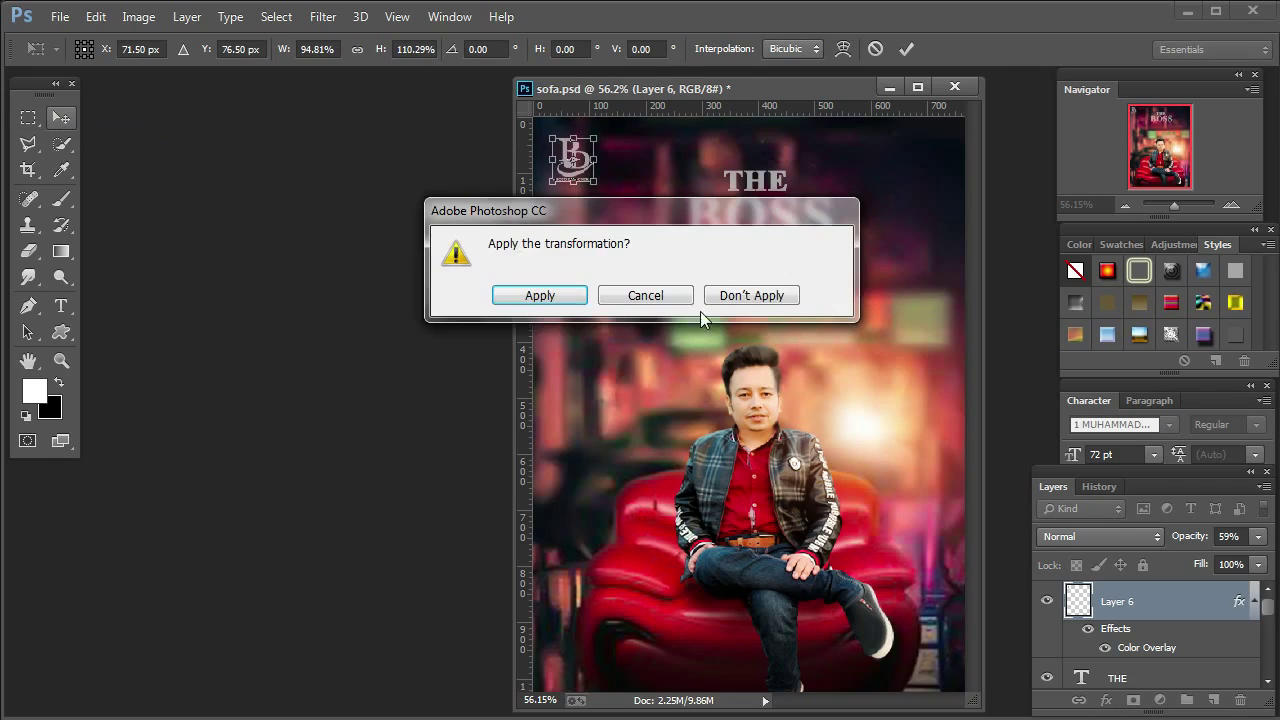
{"action": "left_click", "coordinate": [557, 302]}
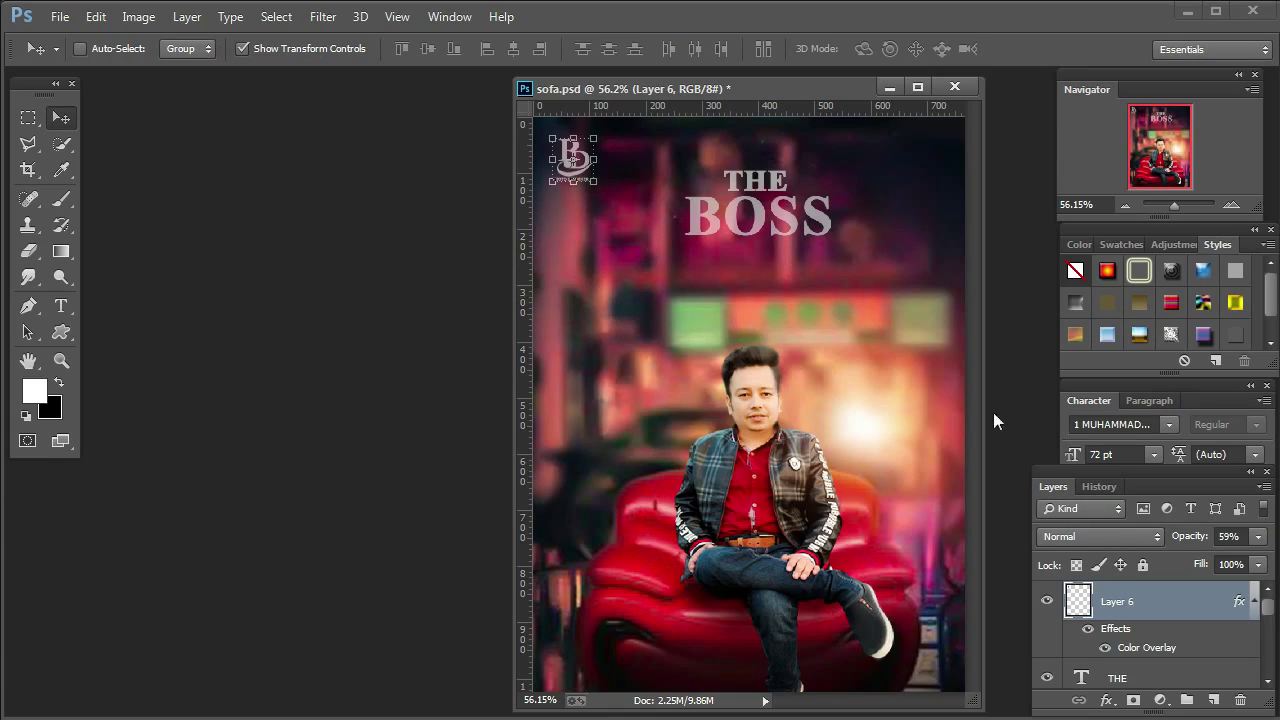
Hide the transform controls and lower the logo layer's opacity to 54%.
{"action": "left_click", "coordinate": [297, 49]}
{"action": "left_click", "coordinate": [1258, 536]}
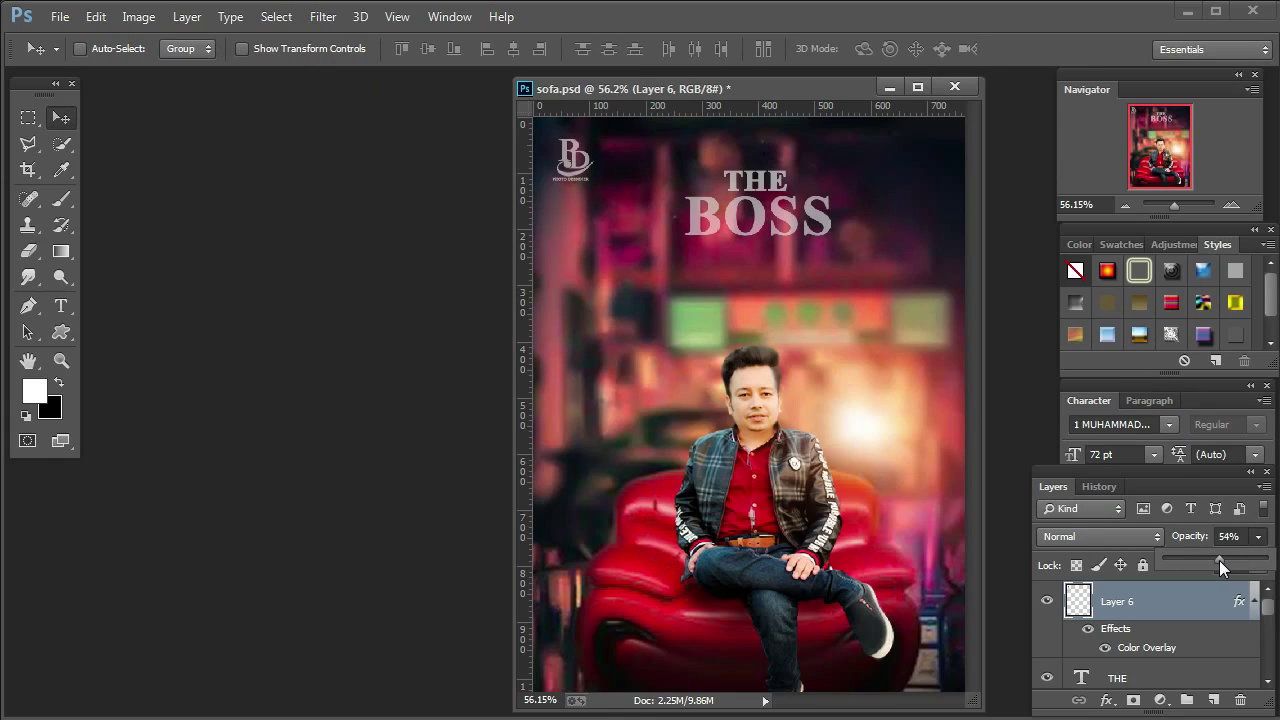
Fit the whole image on screen to review the composite with its title and logo.
{"action": "left_click", "coordinate": [62, 362]}
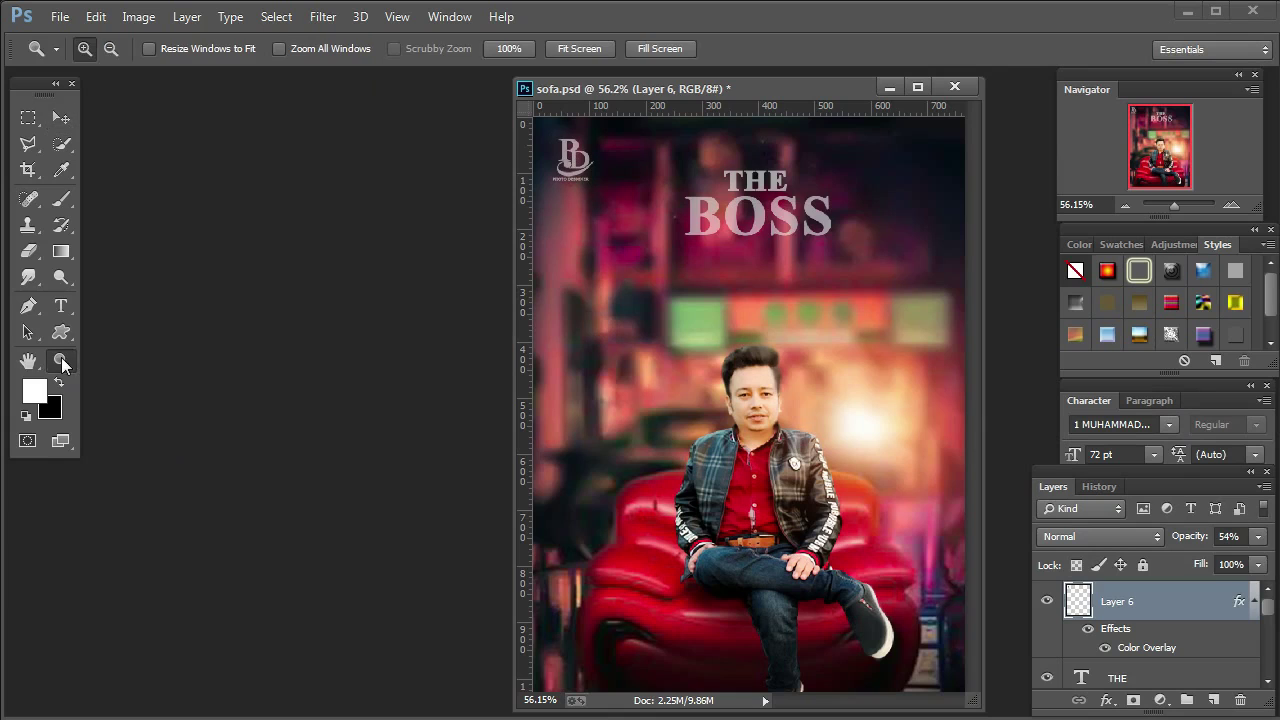
{"action": "right_click", "coordinate": [781, 389]}
{"action": "left_click", "coordinate": [797, 400]}
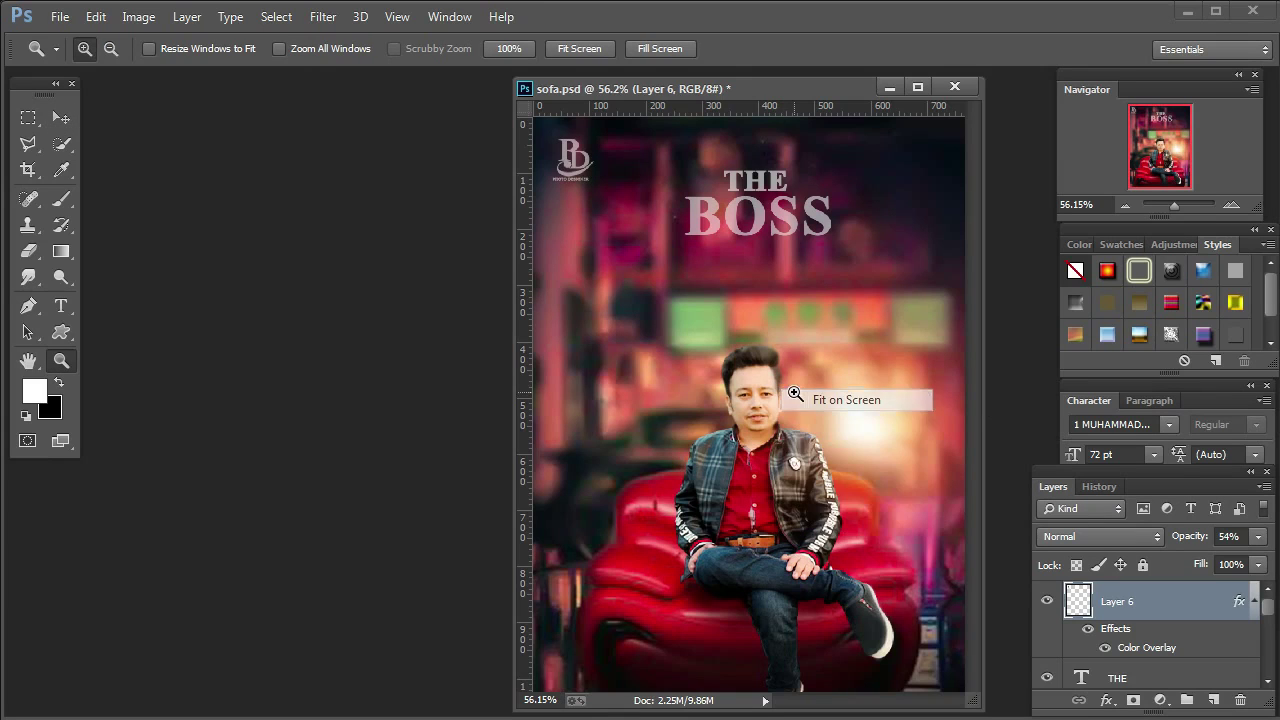